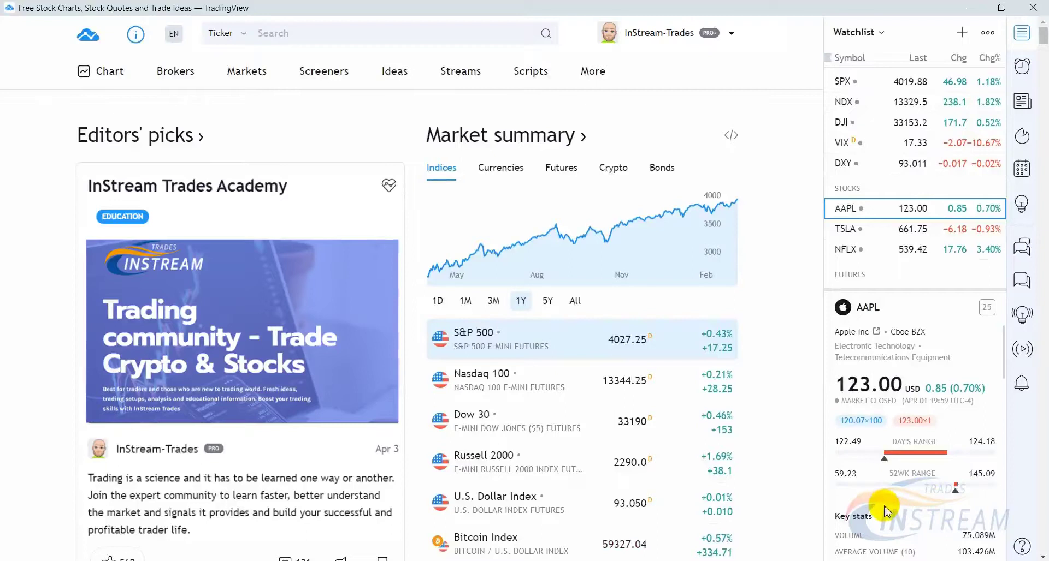
Open the full Chart page from the home page's top navigation to see AAPL.
click(112, 75)
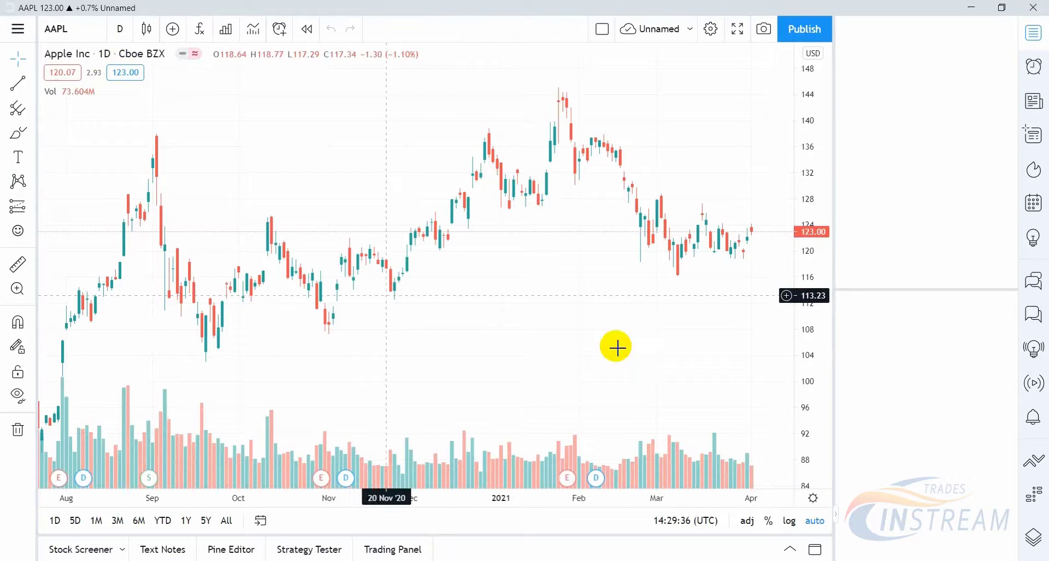
Show then hide the Watchlist panel, and bring up Symbol Search from the AAPL box.
click(836, 516)
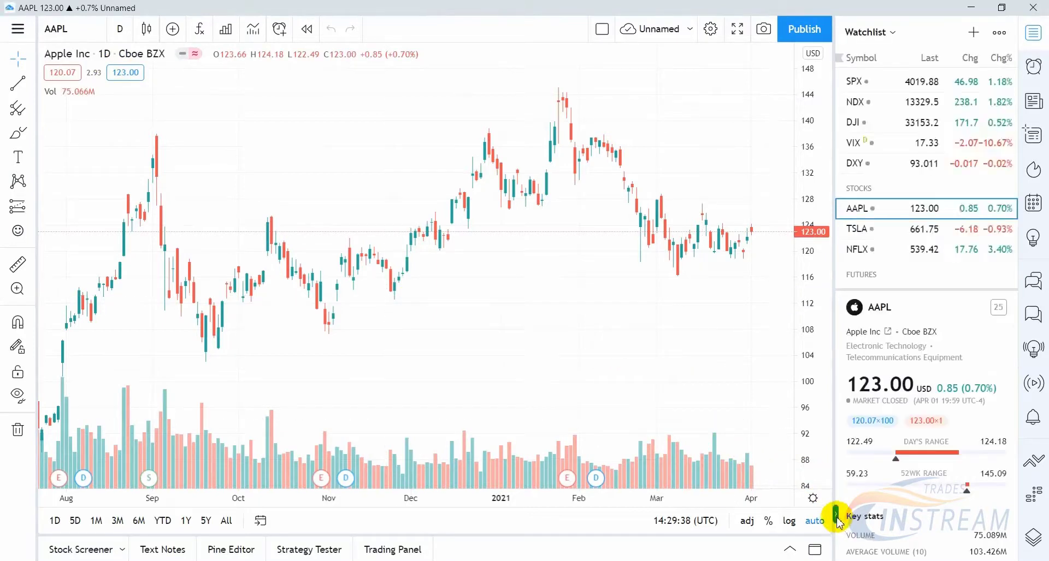
click(836, 516)
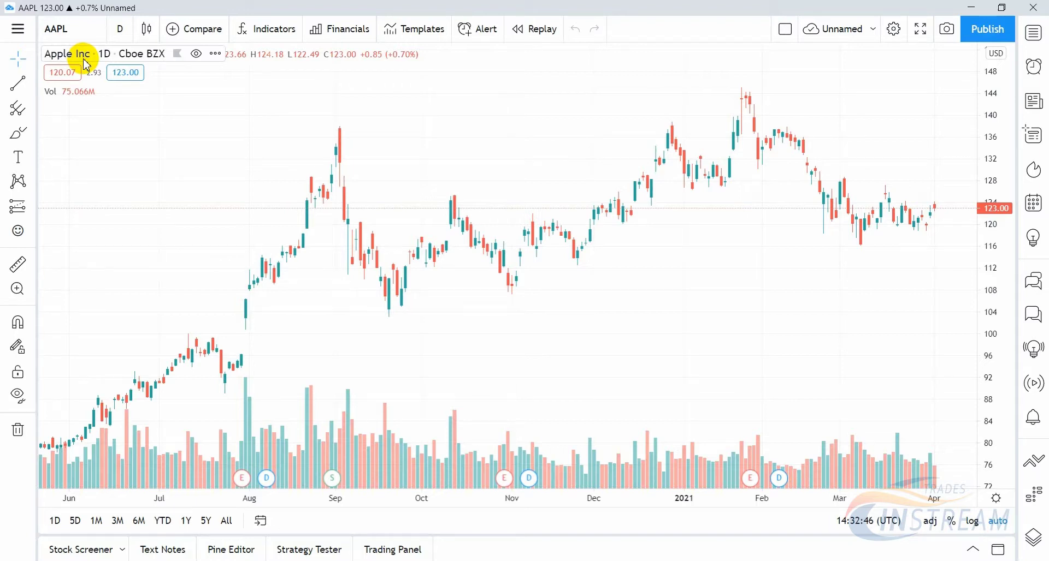
click(79, 30)
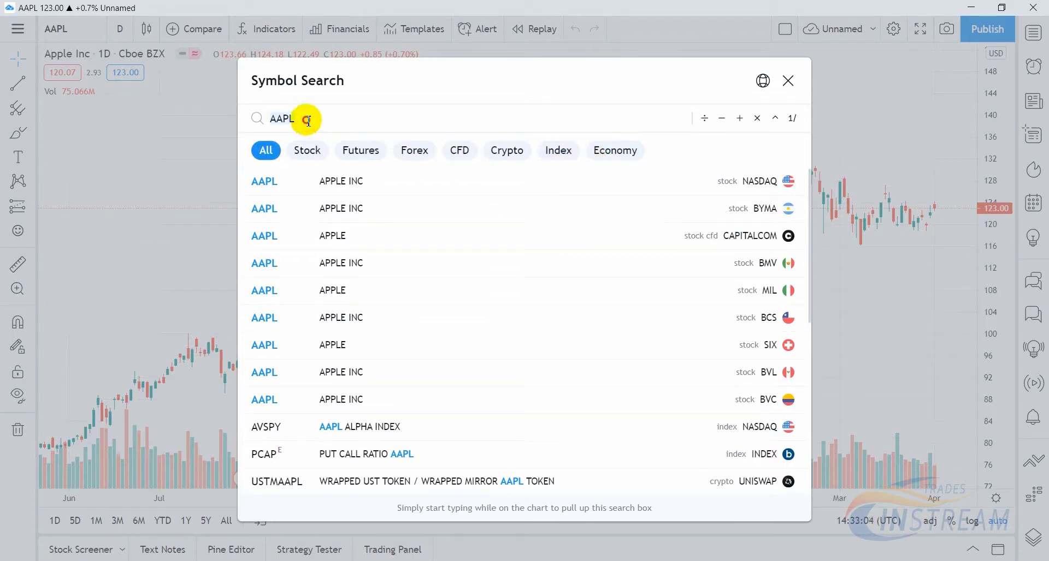
Replace AAPL with 'BTC' in the search and load BITSTAMP's BTCUSD chart.
double_click(280, 117)
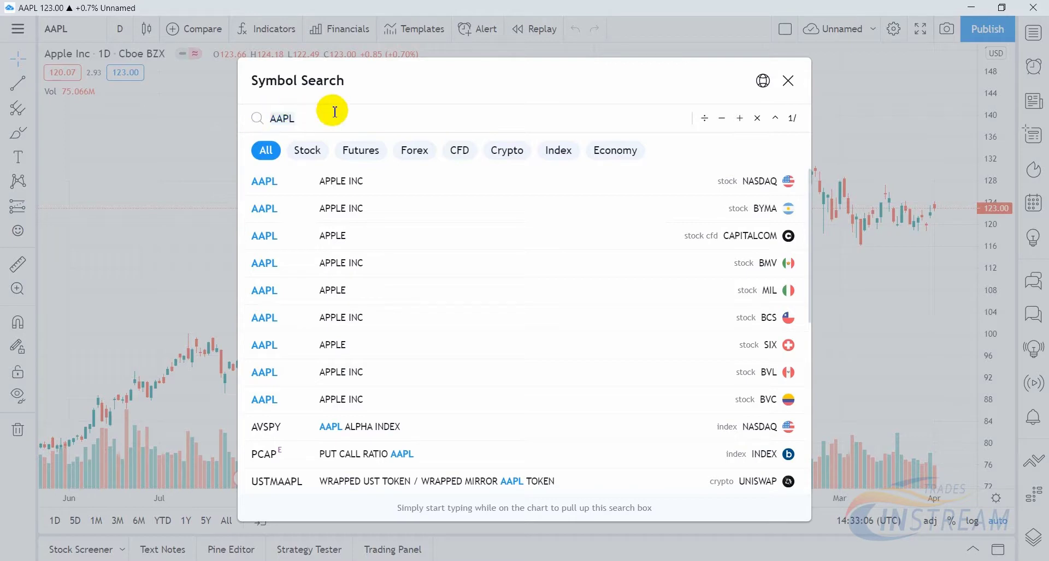
key(BackSpace)
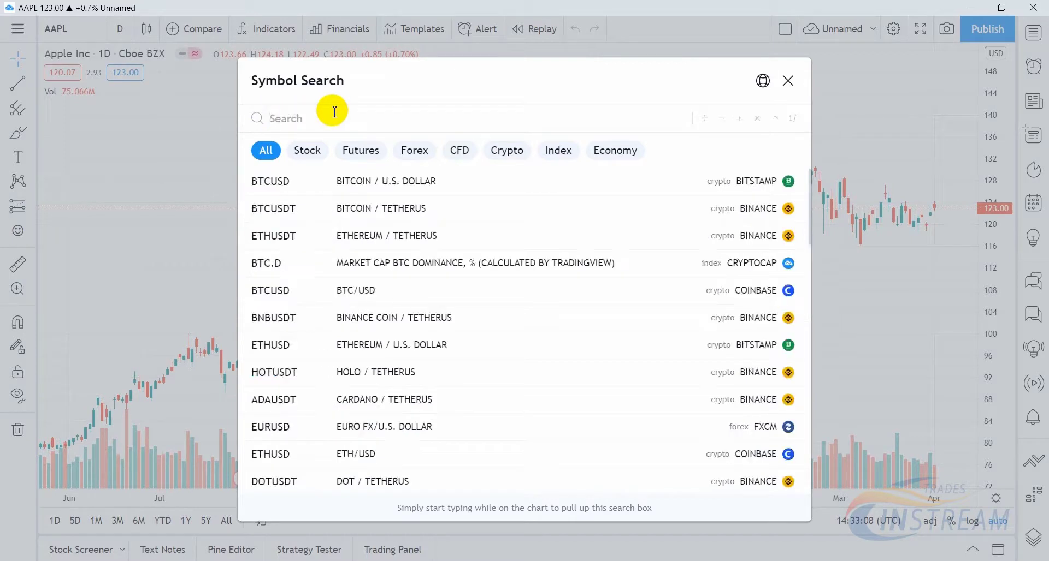
text(BTCUSD)
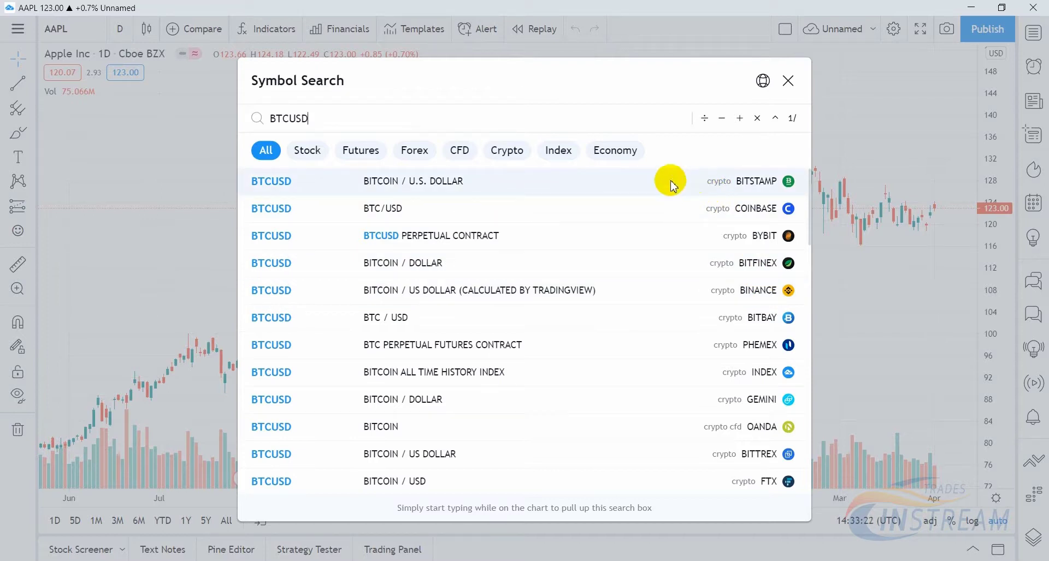
click(457, 188)
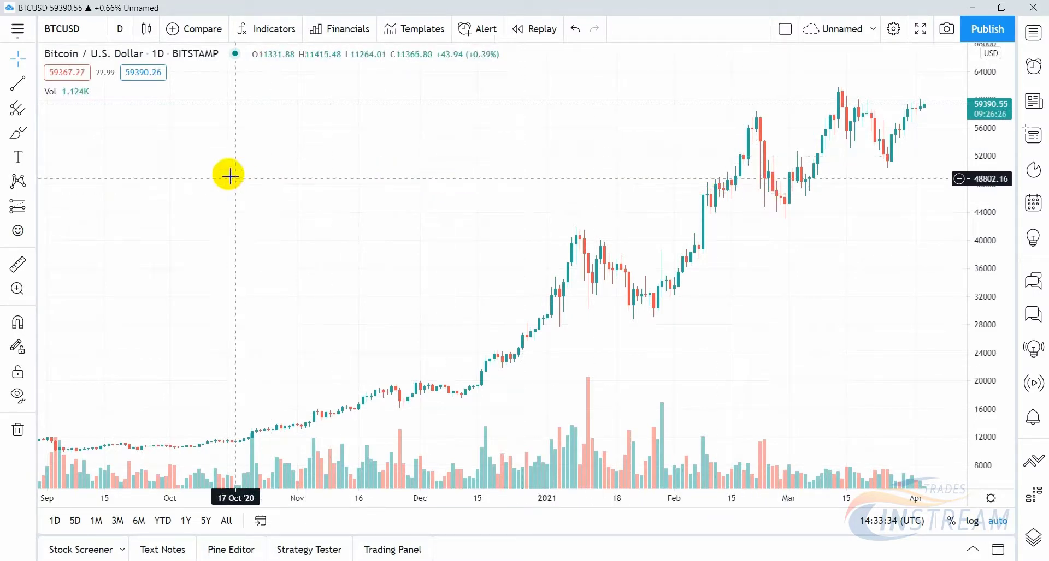
Star 1D, 1h, 2h, 3h, 4h, 15m, 1W and 1M in the interval list.
click(120, 30)
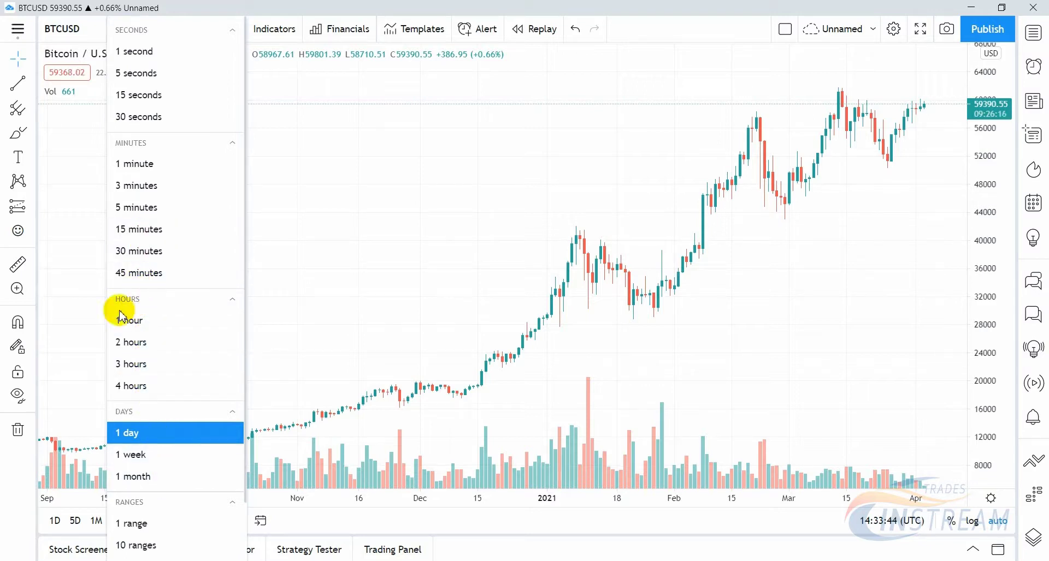
click(232, 436)
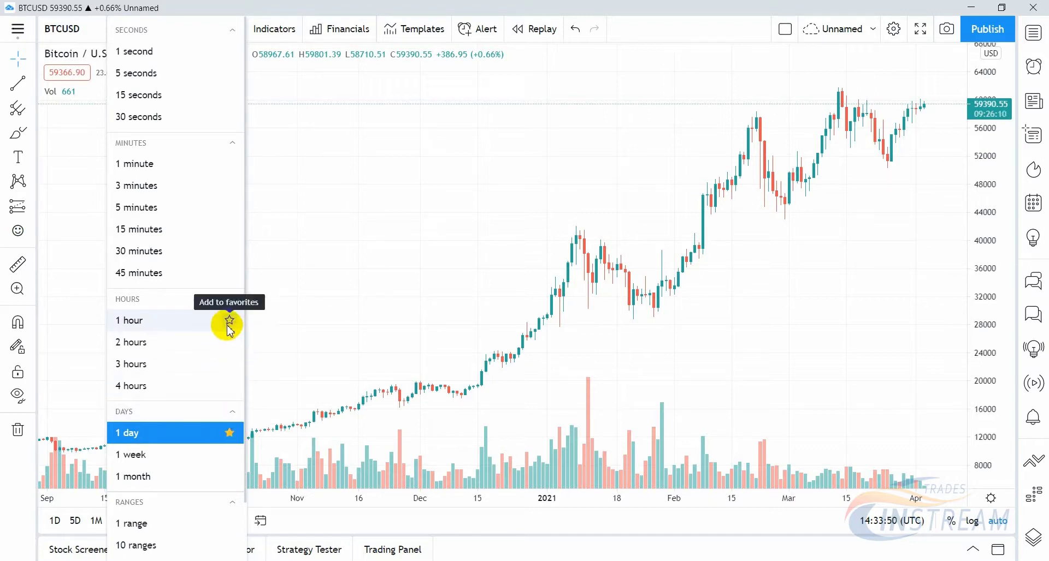
click(229, 321)
click(229, 343)
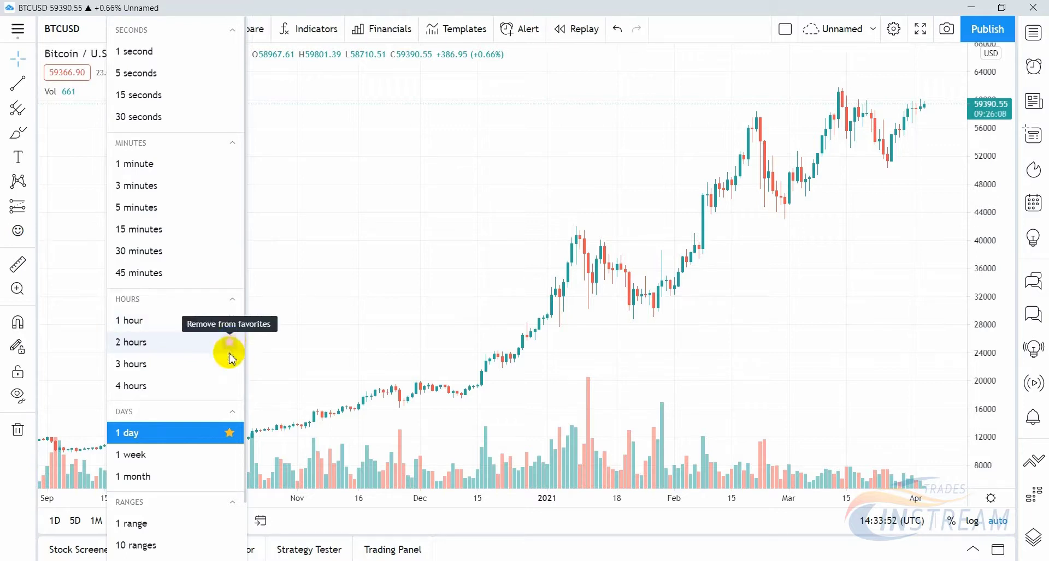
click(230, 364)
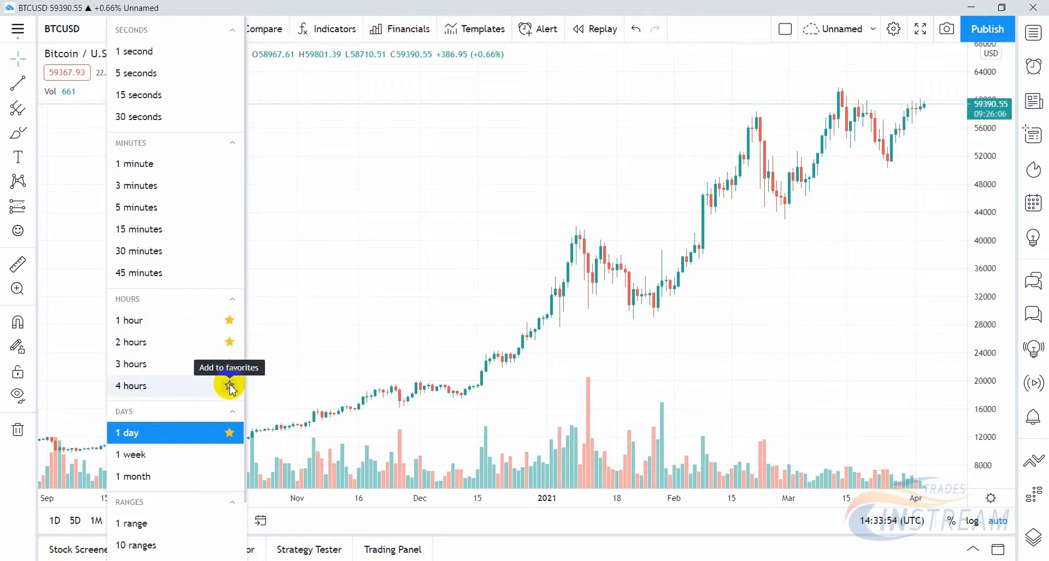
click(230, 387)
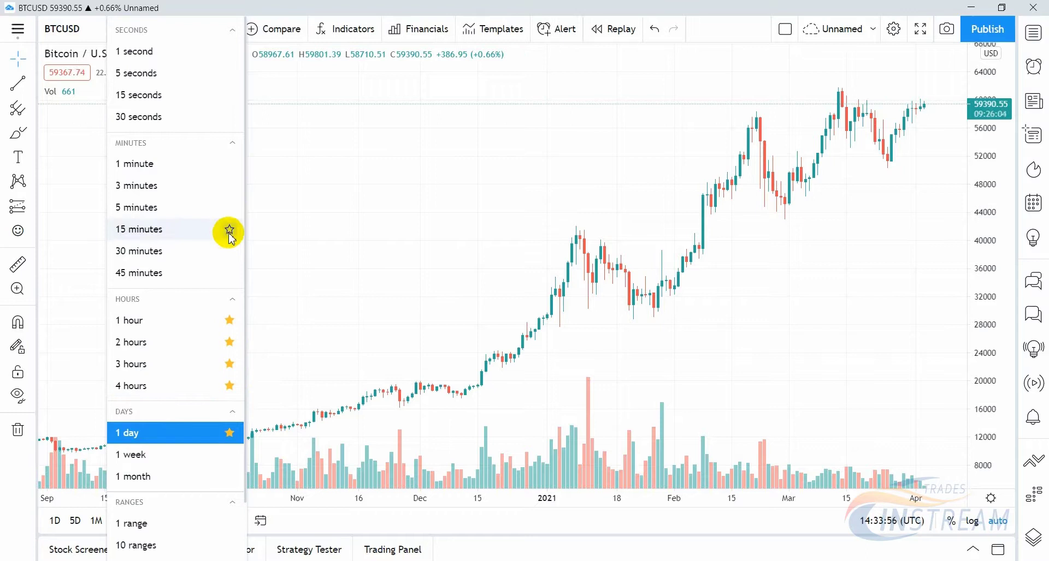
click(229, 230)
click(229, 455)
click(230, 478)
click(343, 328)
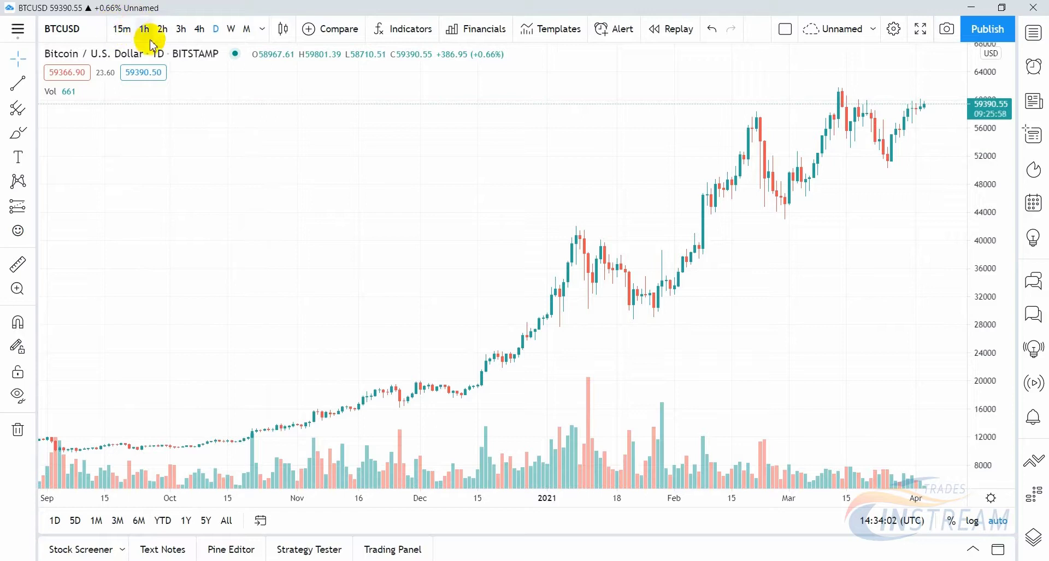
Add a custom 12-hour interval and mark it as a favourite.
click(263, 31)
scroll(377, 349, down, 1)
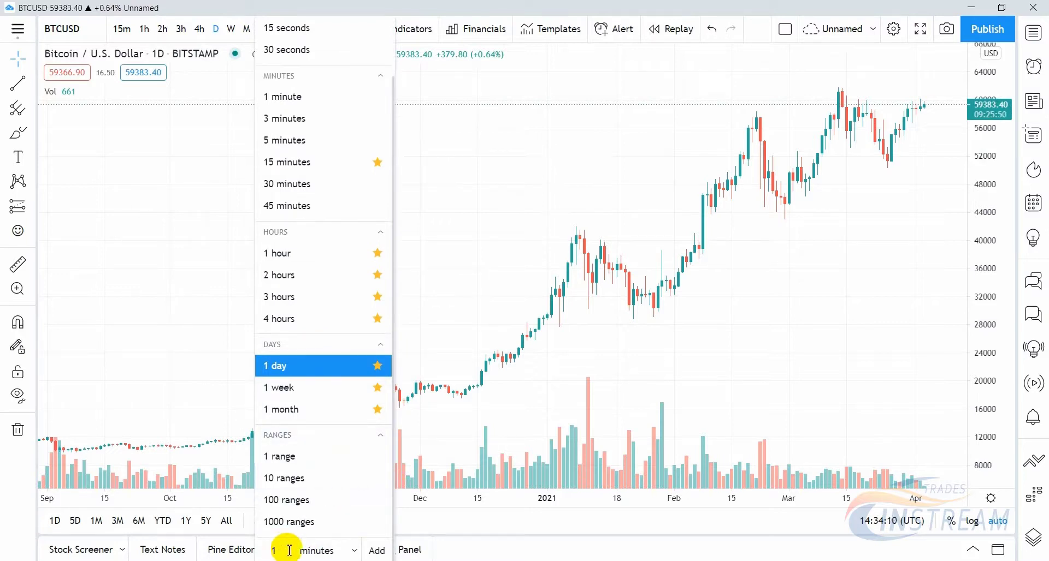
text(2)
click(328, 551)
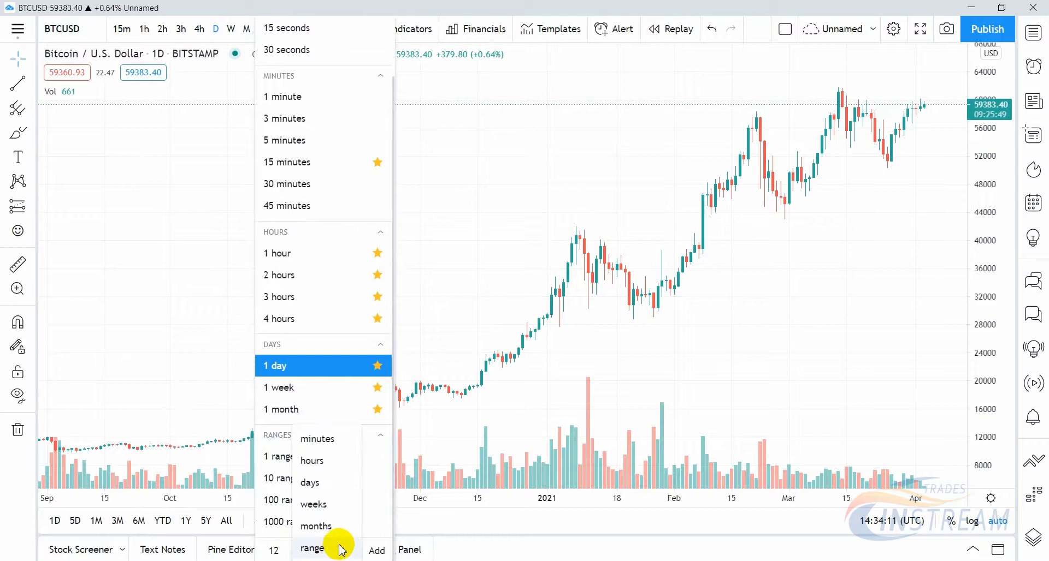
click(325, 467)
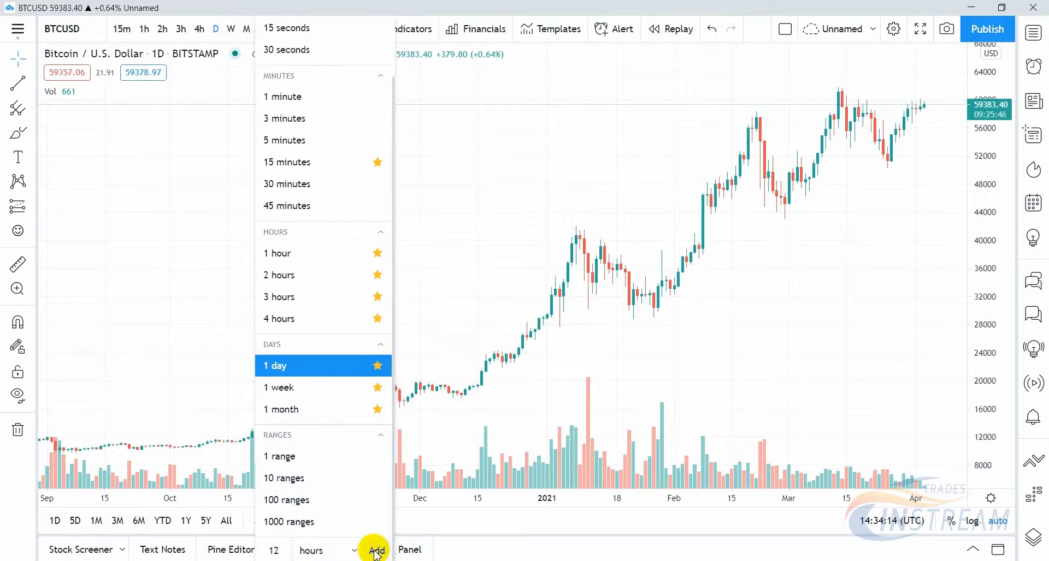
click(376, 550)
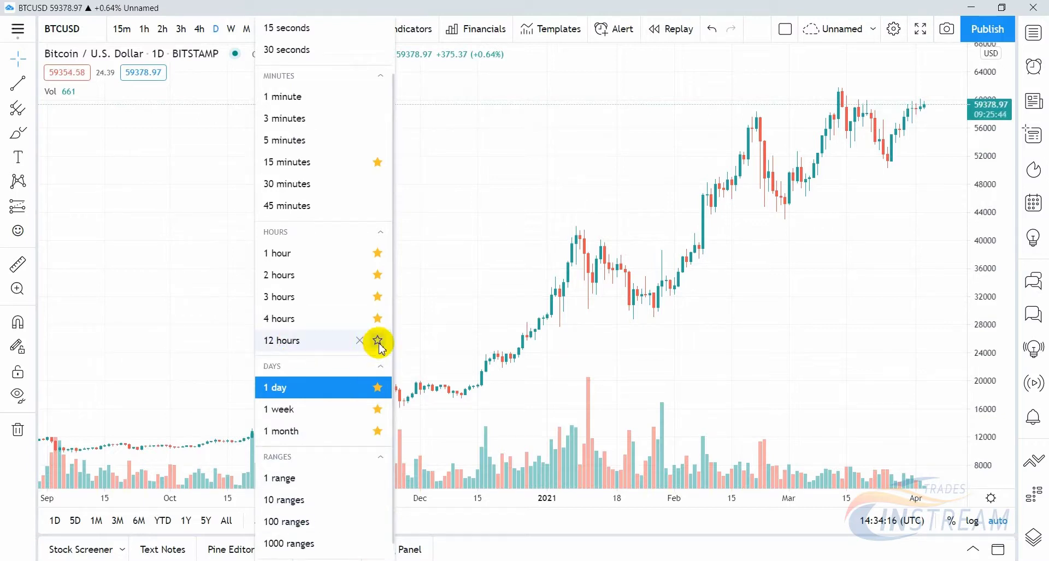
click(378, 342)
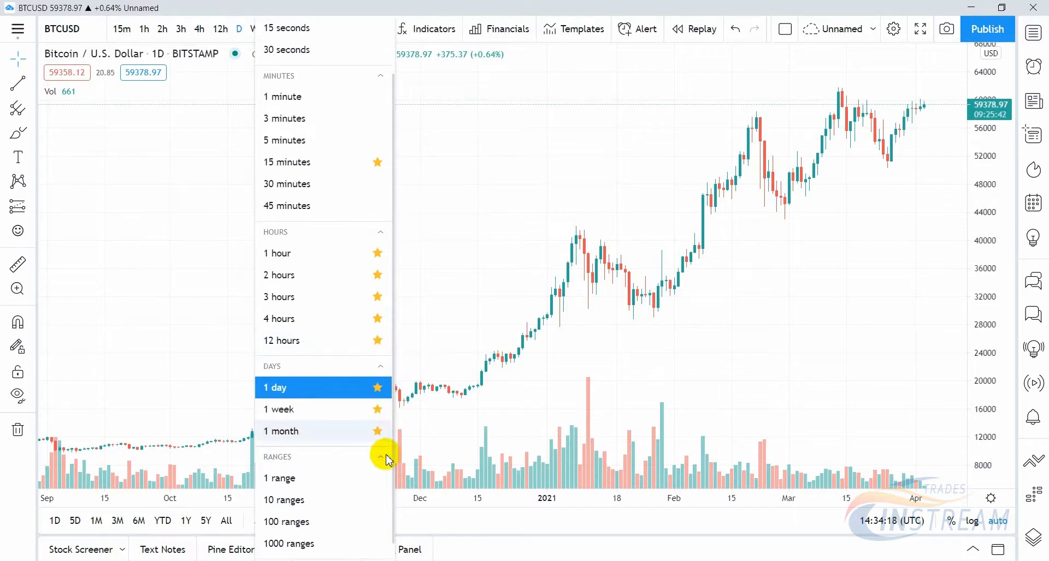
Add a custom 6-hour interval and mark it as a favourite.
scroll(358, 532, down, 1)
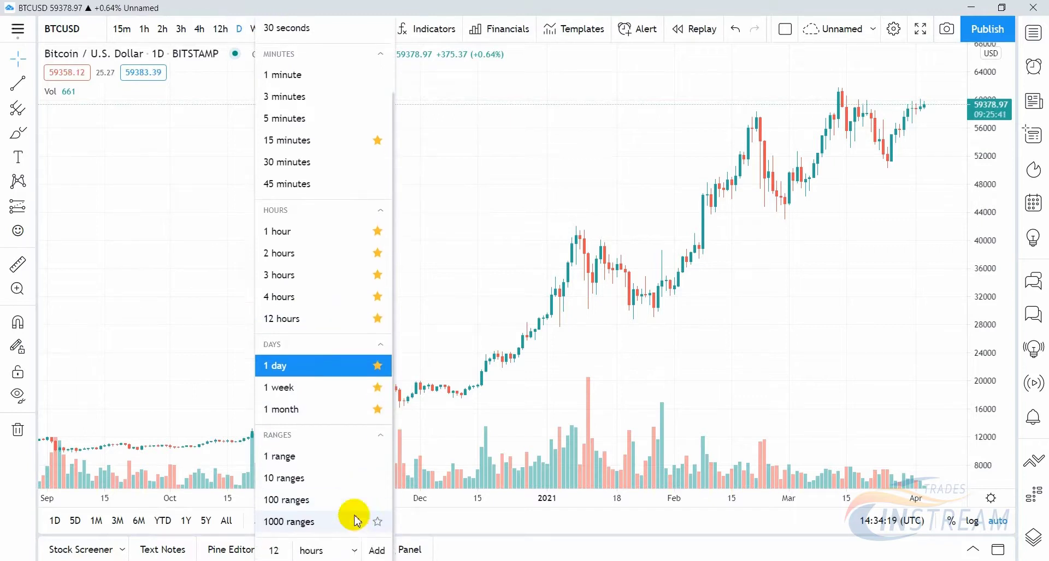
double_click(276, 551)
text(6)
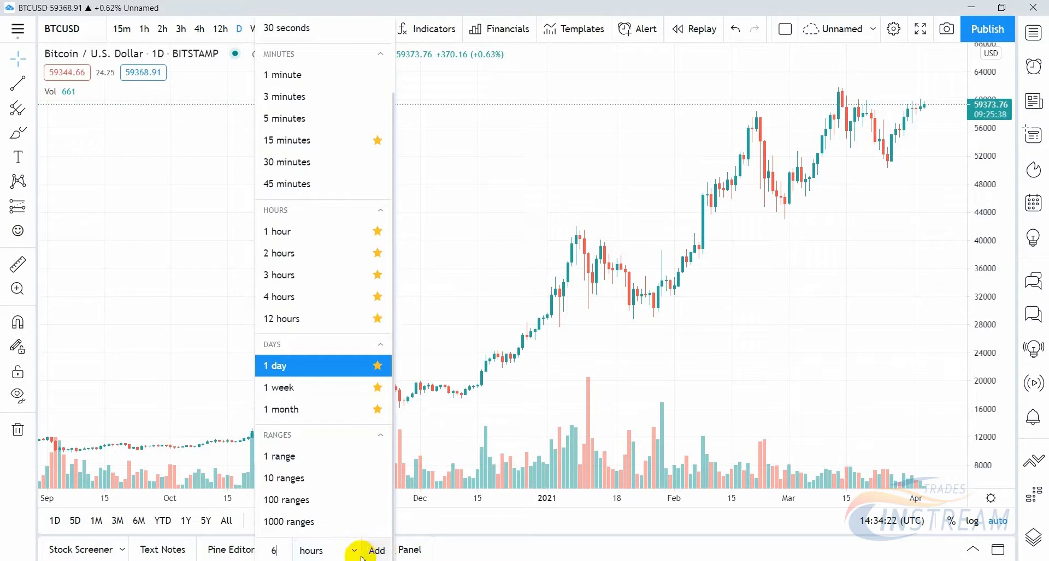
click(383, 551)
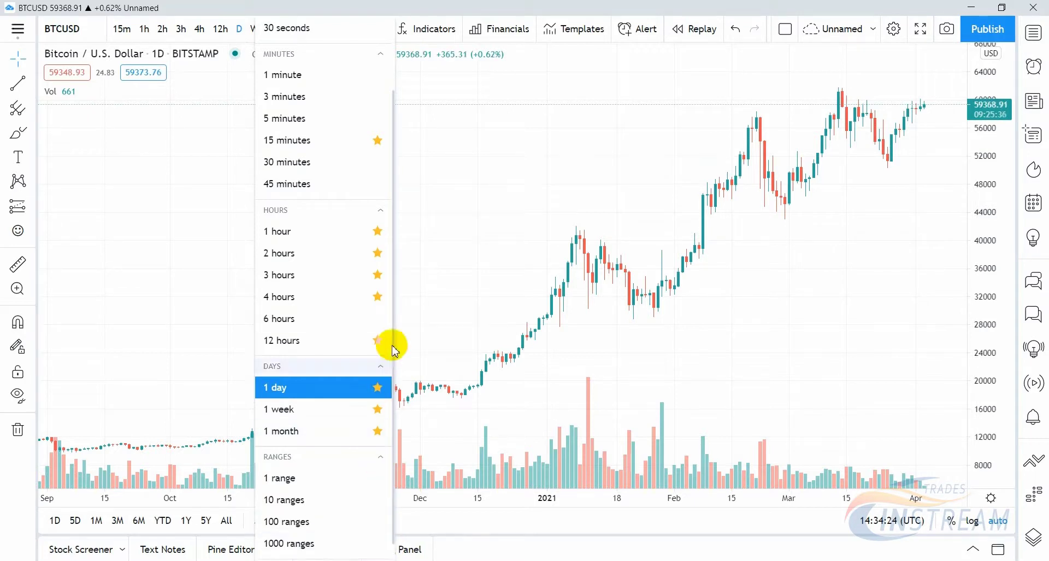
click(378, 319)
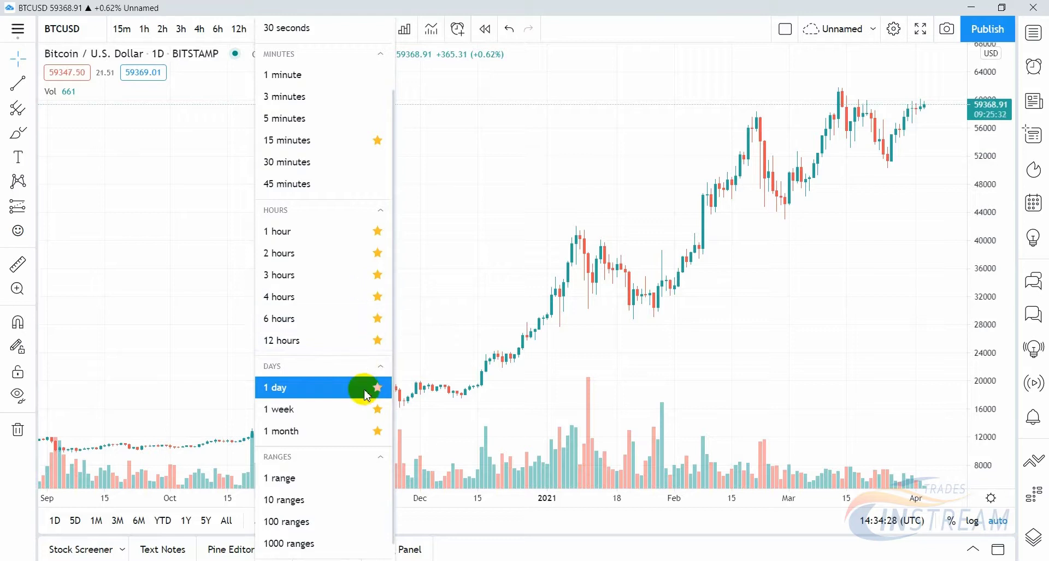
Add a custom 3-day interval, mark it as a favourite, and close the list.
scroll(357, 483, down, 1)
double_click(273, 551)
text(3)
click(336, 551)
click(316, 482)
click(377, 550)
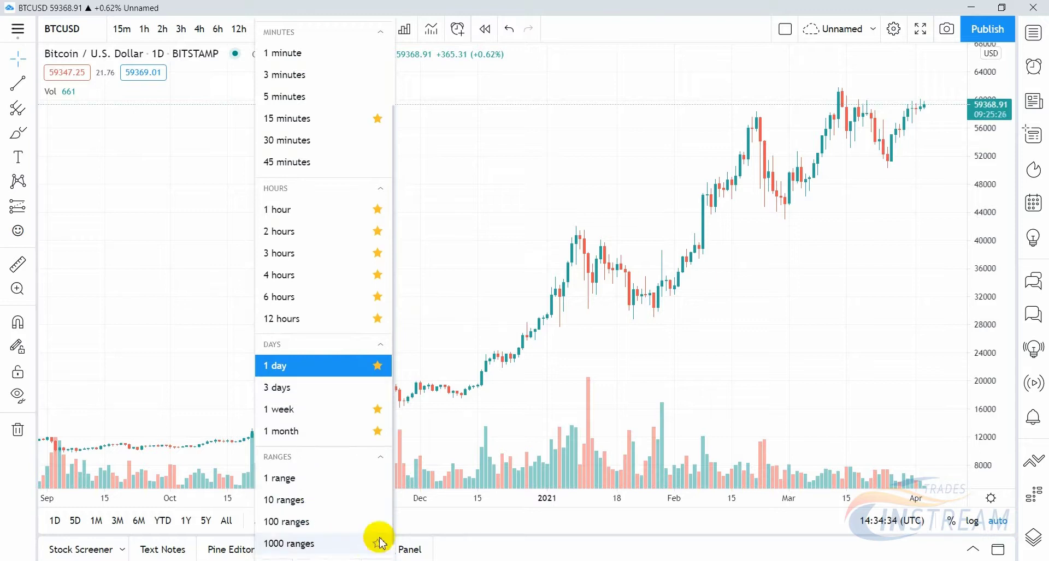
click(377, 388)
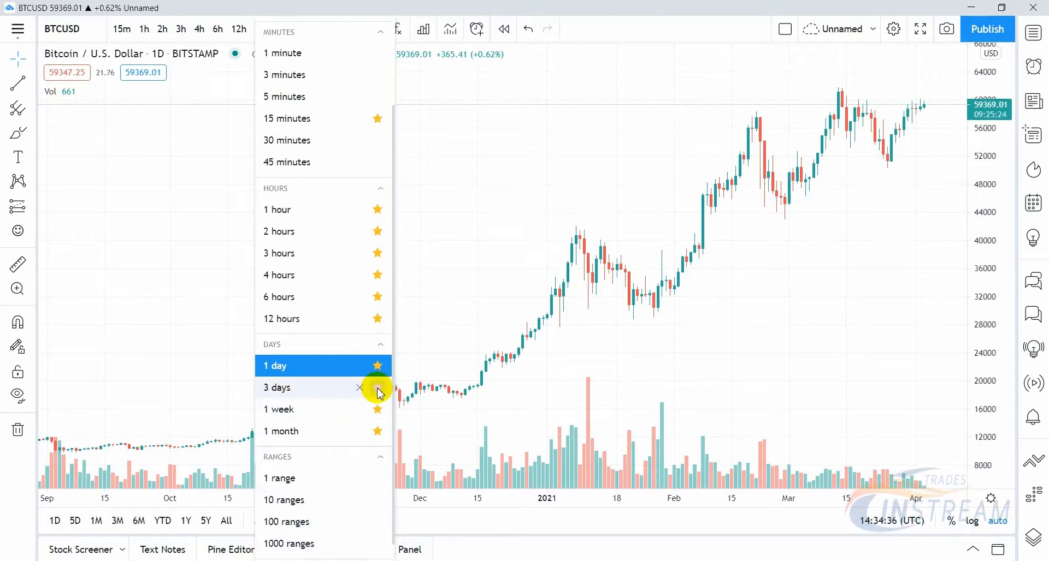
click(454, 243)
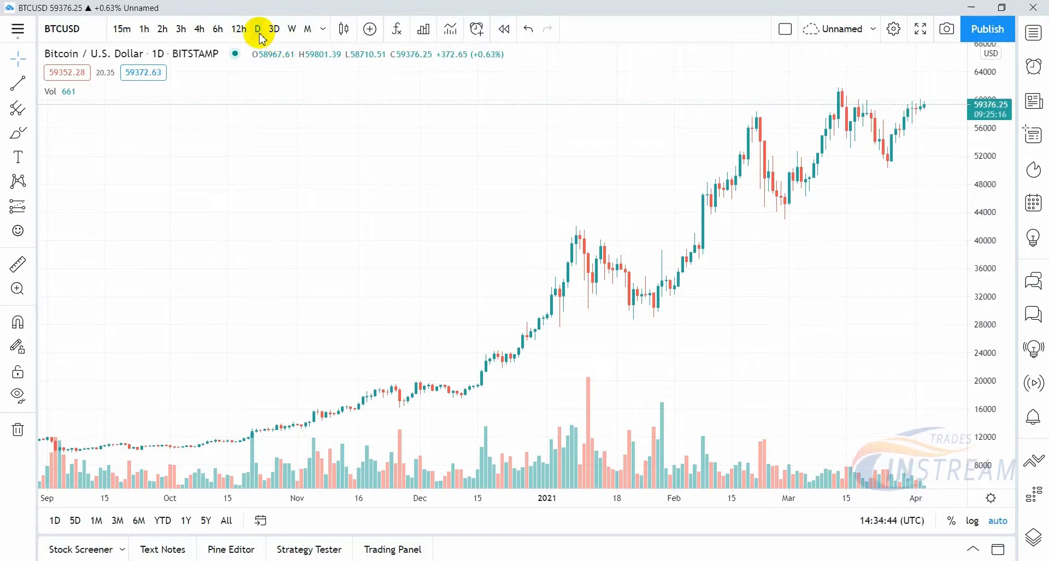
Try 6h then 3h candles and pan back to late-February prices.
click(218, 32)
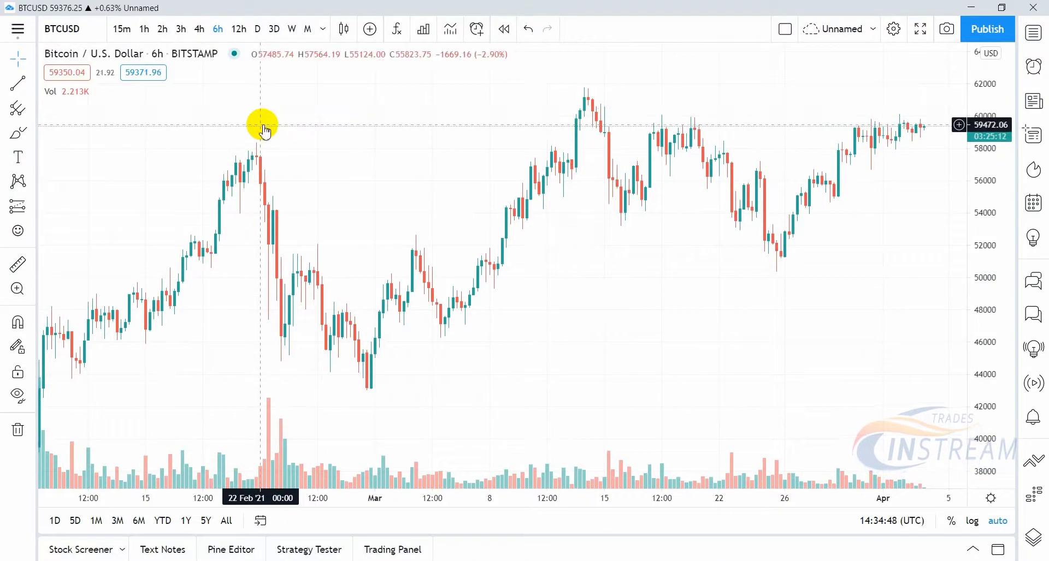
click(182, 30)
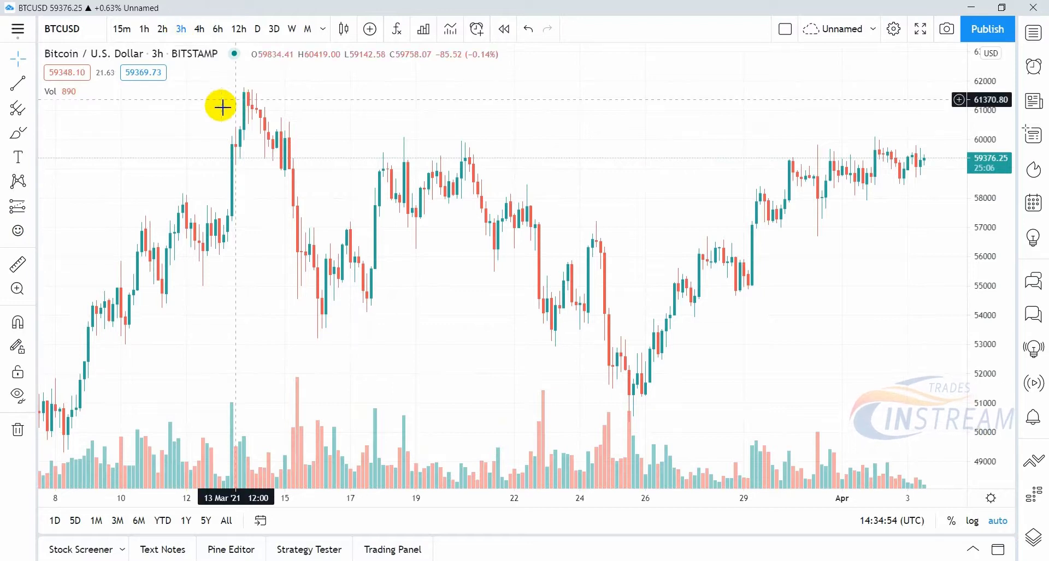
drag(220, 117, 679, 122)
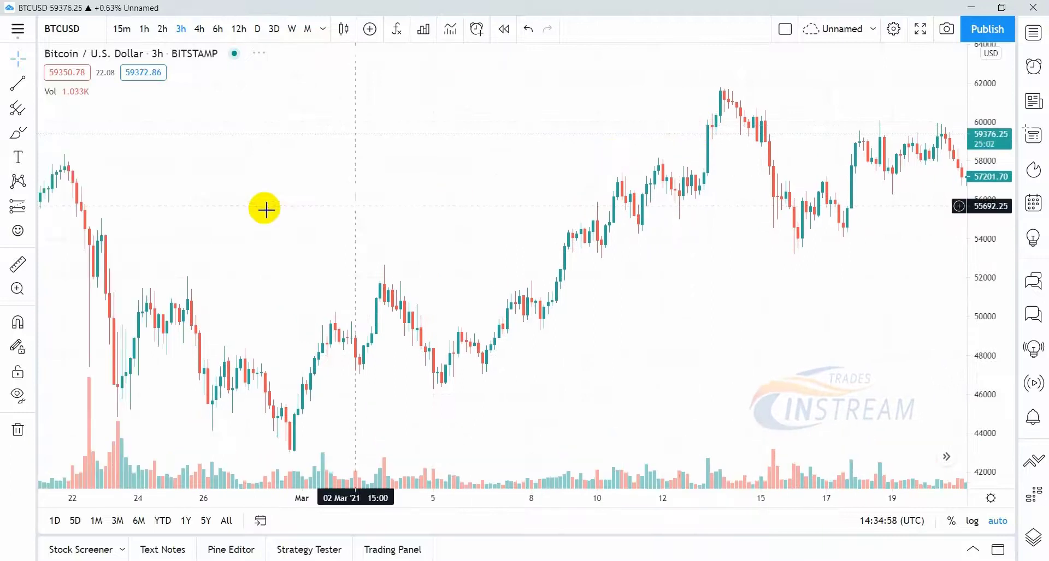
drag(246, 215, 571, 213)
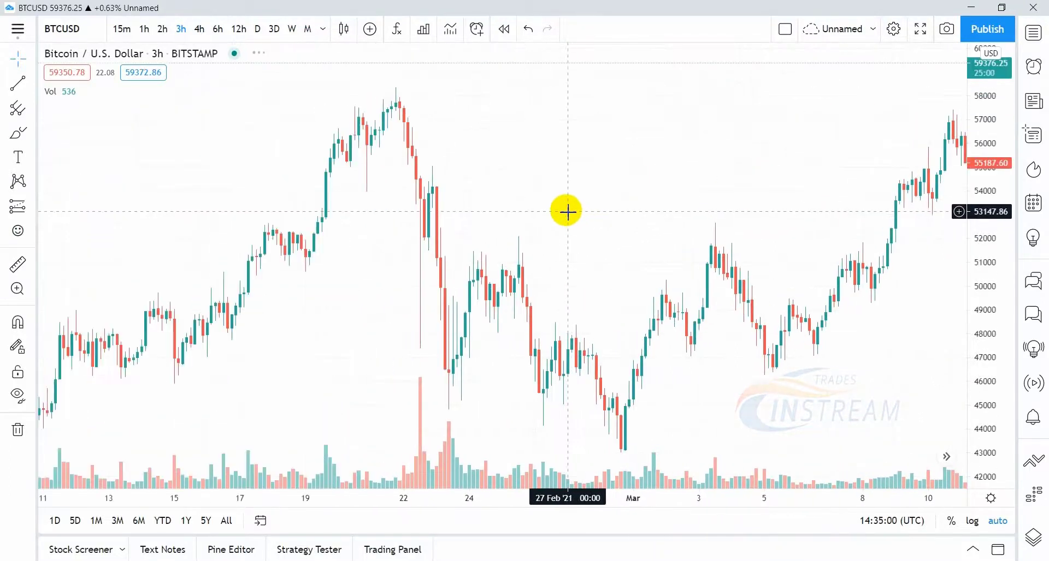
Show 3-day candles, pan toward 2019–2020, then reset the chart to latest data.
click(276, 33)
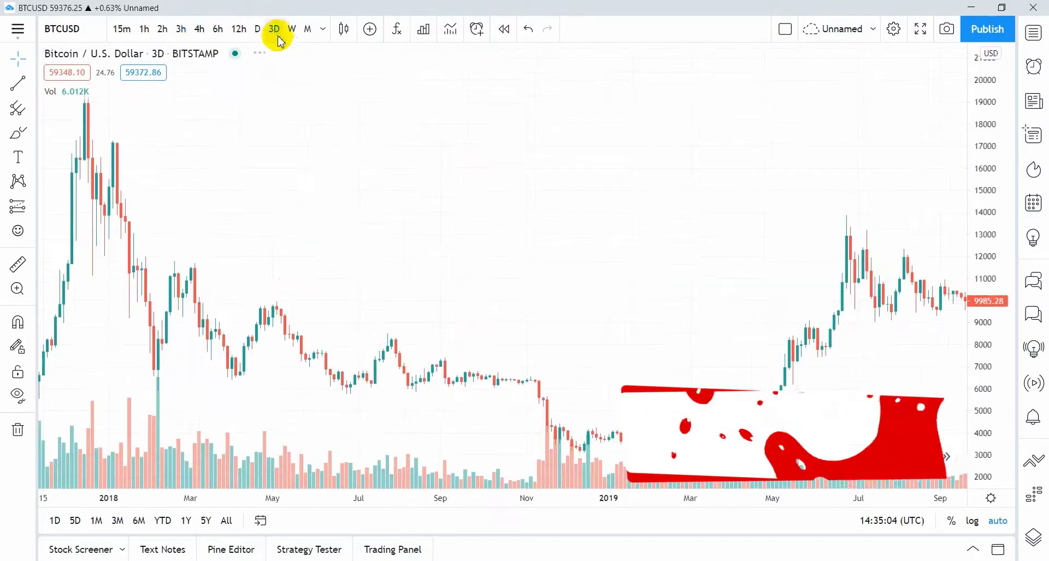
drag(601, 183, 7, 213)
mouse_move(538, 464)
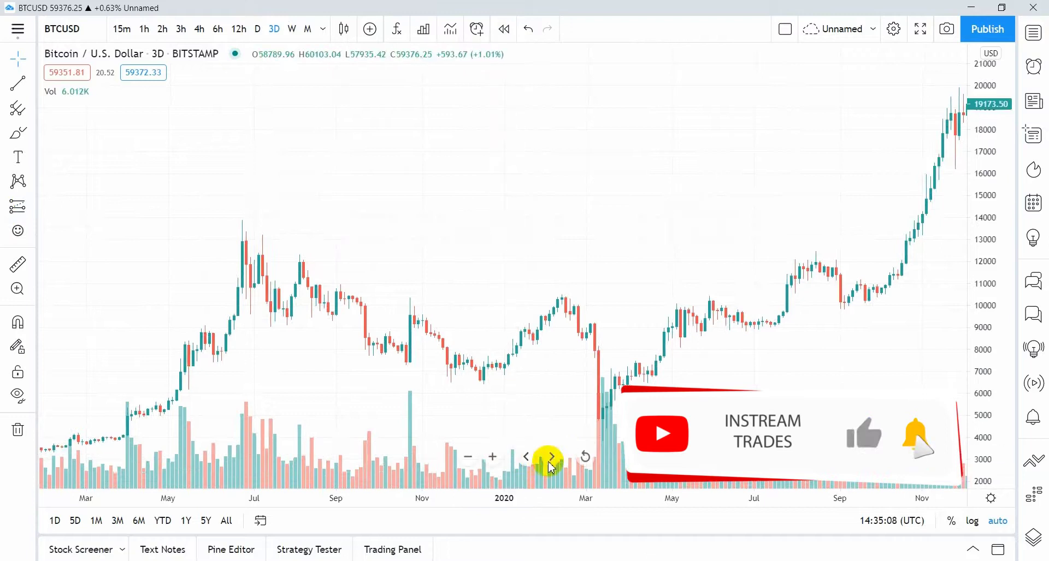
click(587, 457)
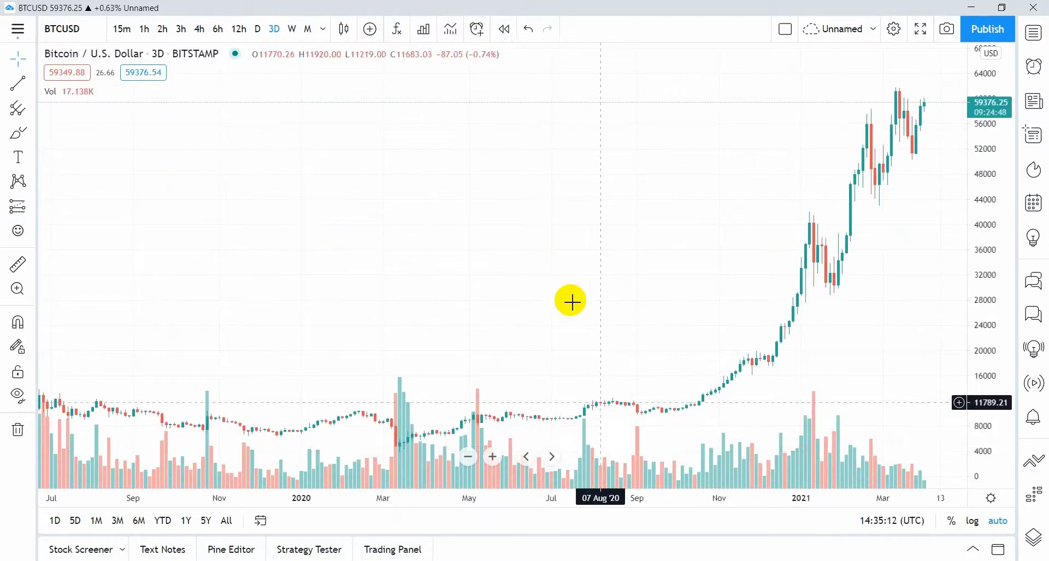
Step through weekly, monthly and 12-hour candles, finishing on daily candles.
click(292, 30)
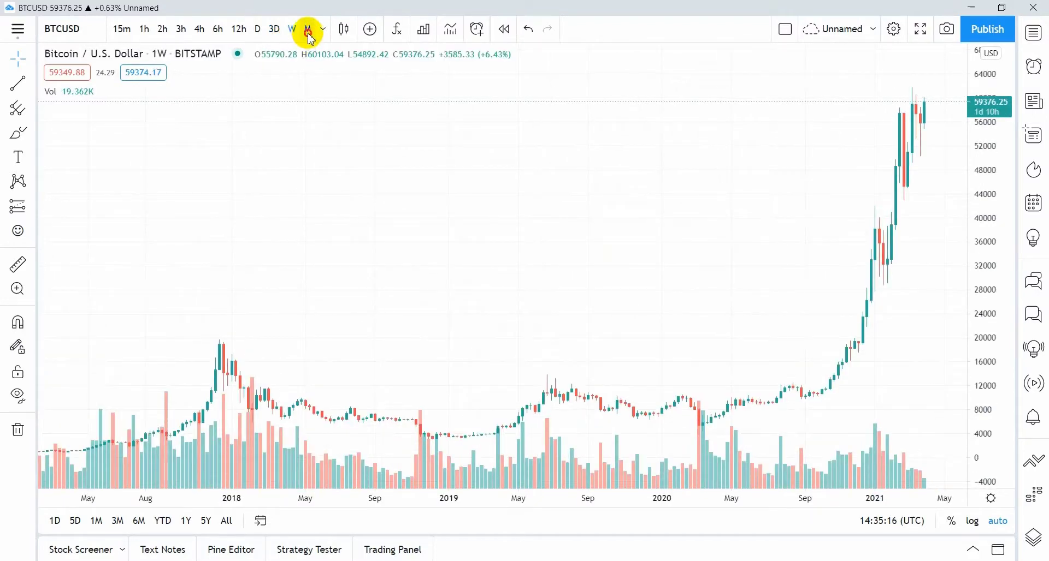
click(308, 34)
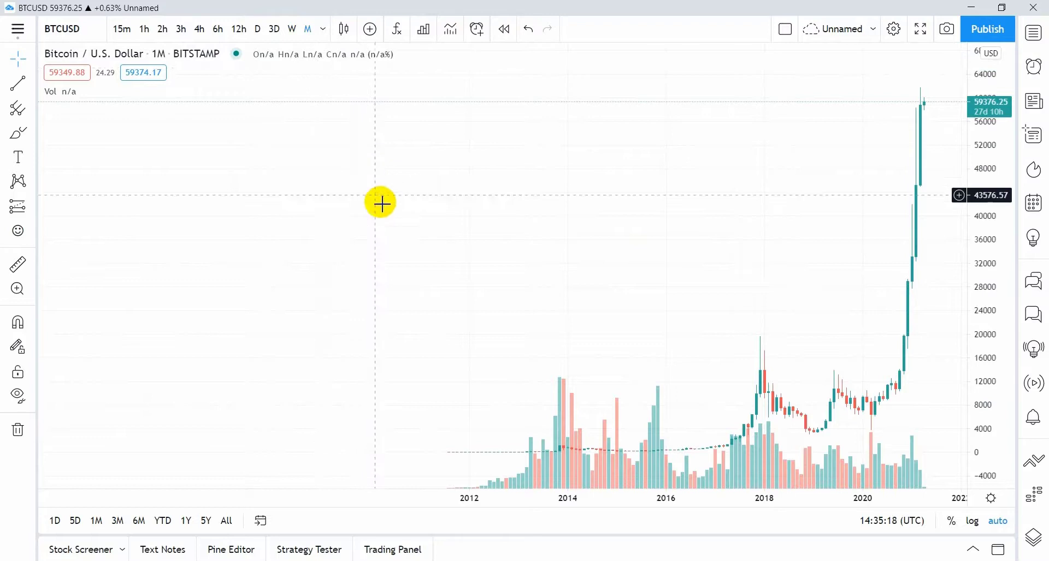
click(240, 32)
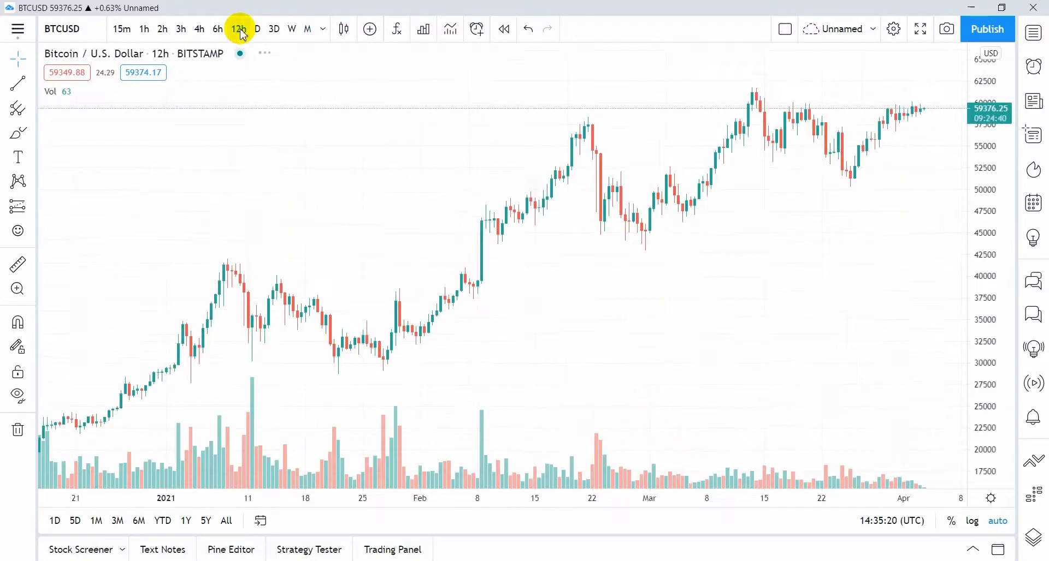
click(260, 29)
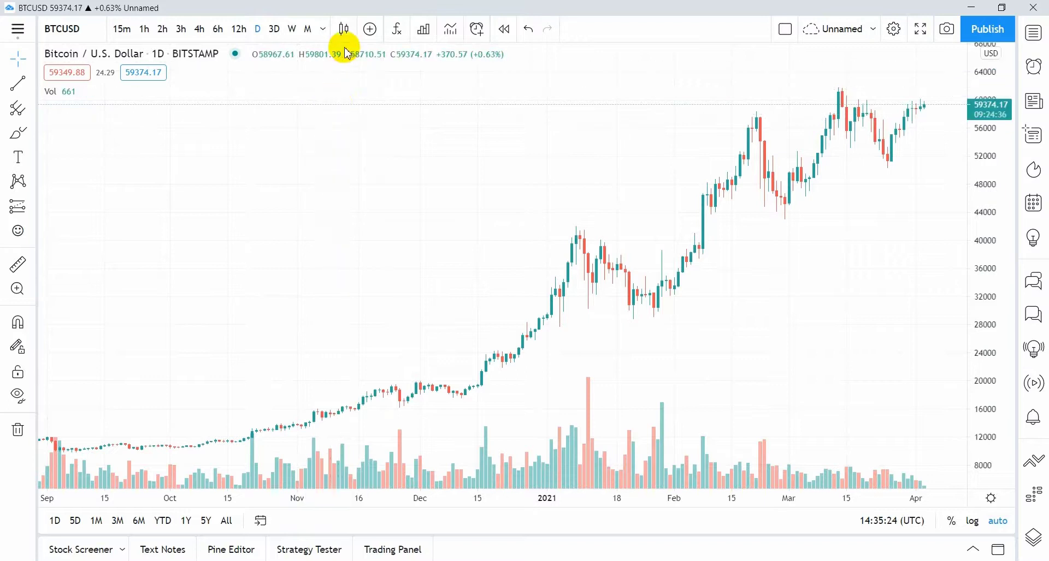
click(344, 30)
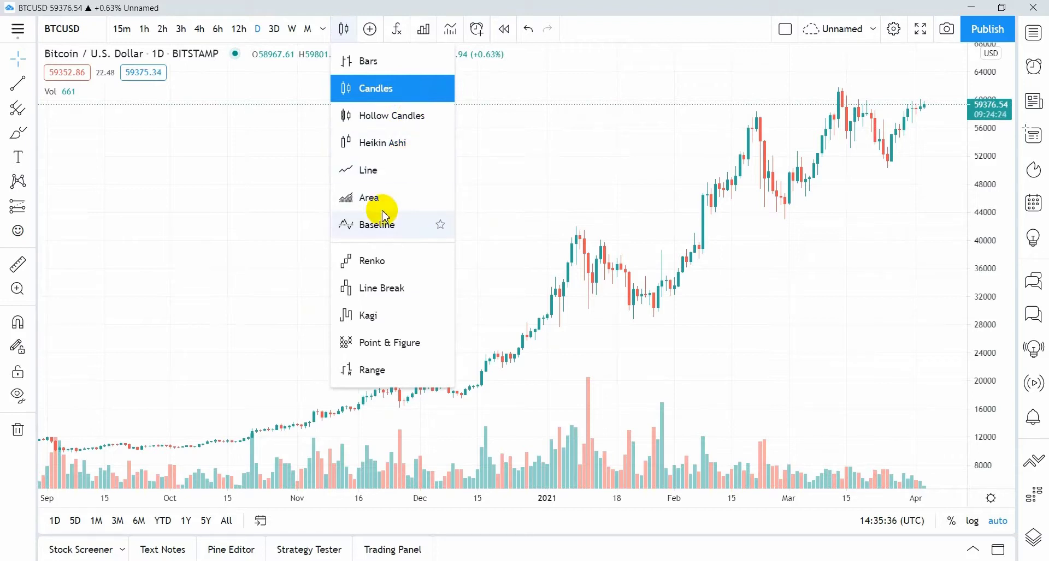
click(376, 62)
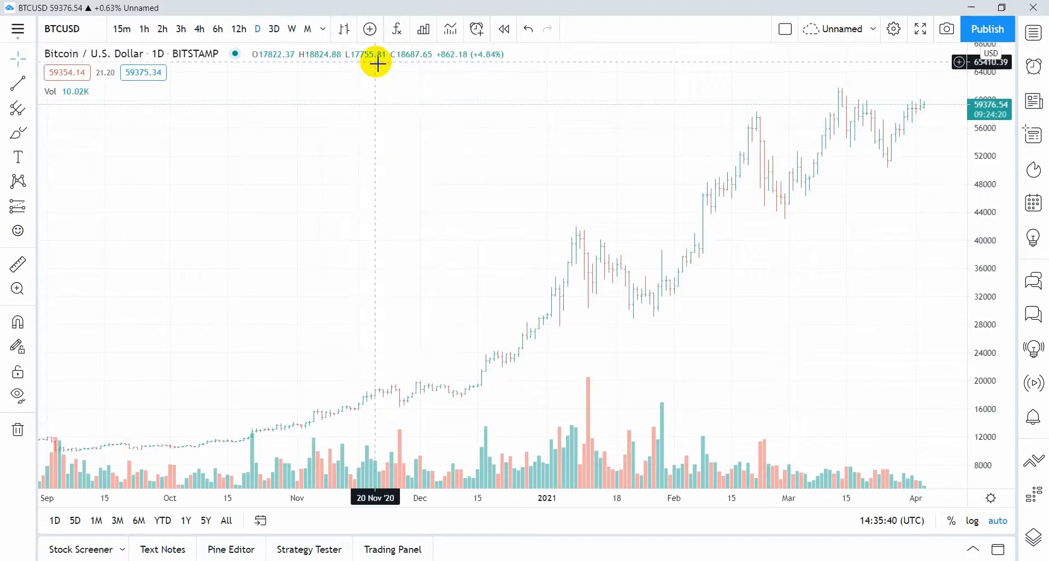
scroll(443, 153, up, 5)
scroll(432, 159, up, 1)
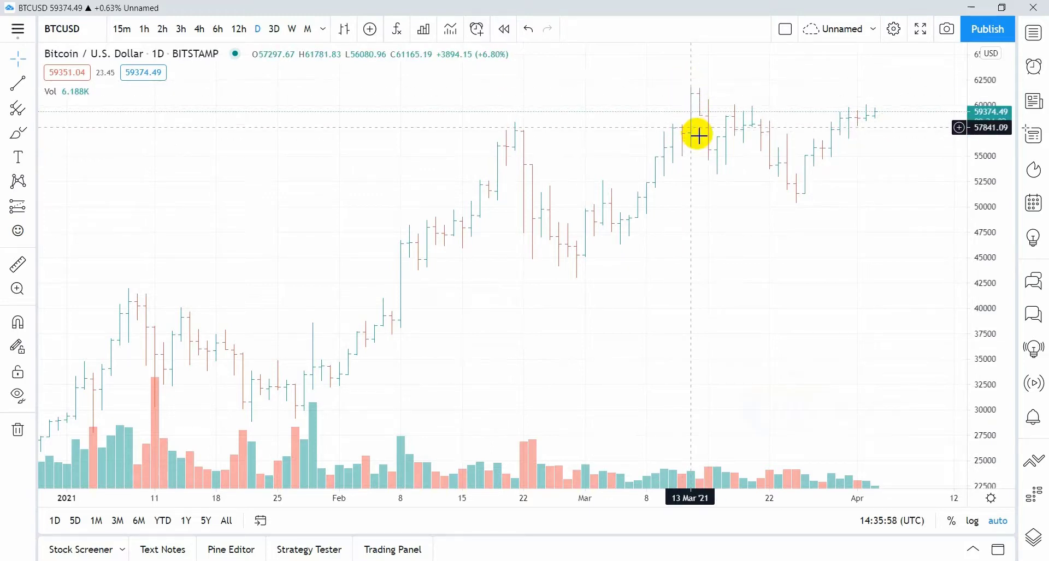
click(343, 32)
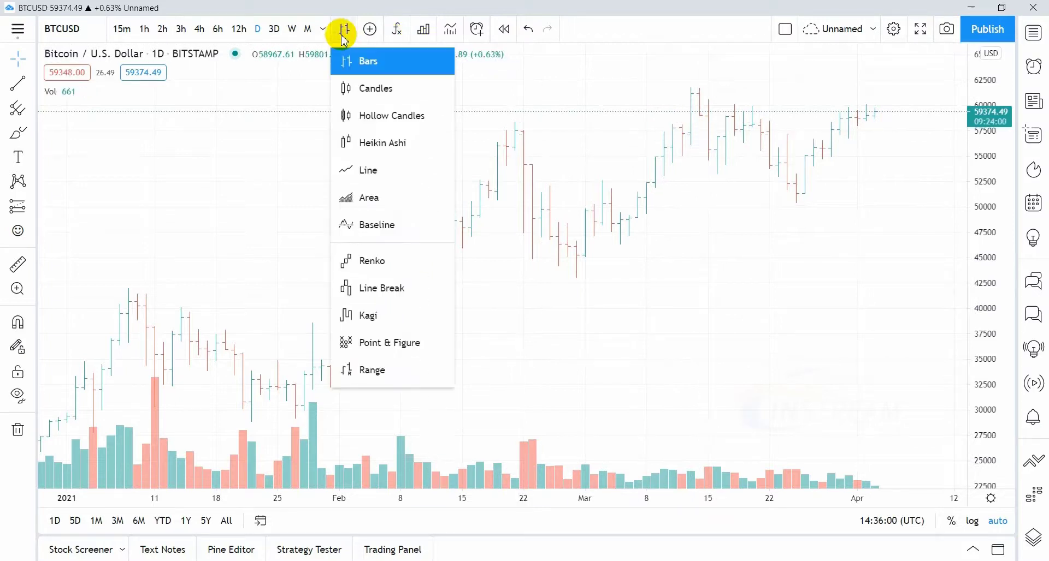
click(389, 167)
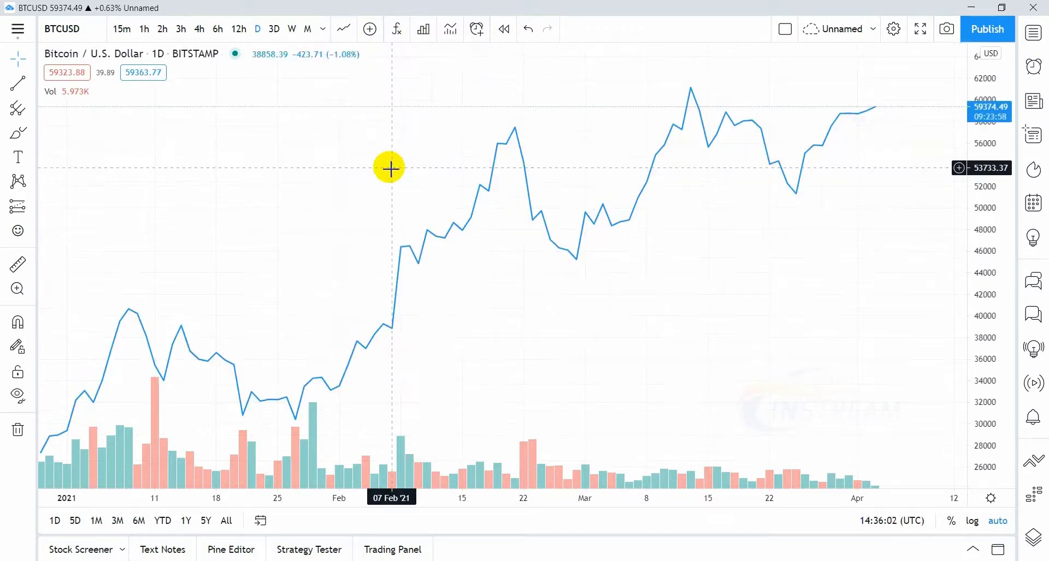
click(345, 29)
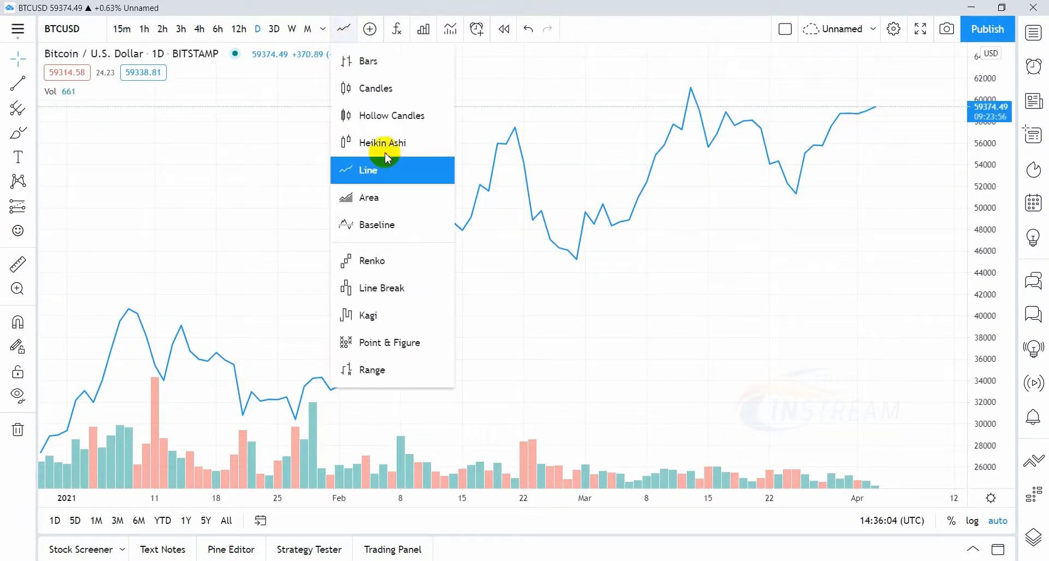
click(396, 201)
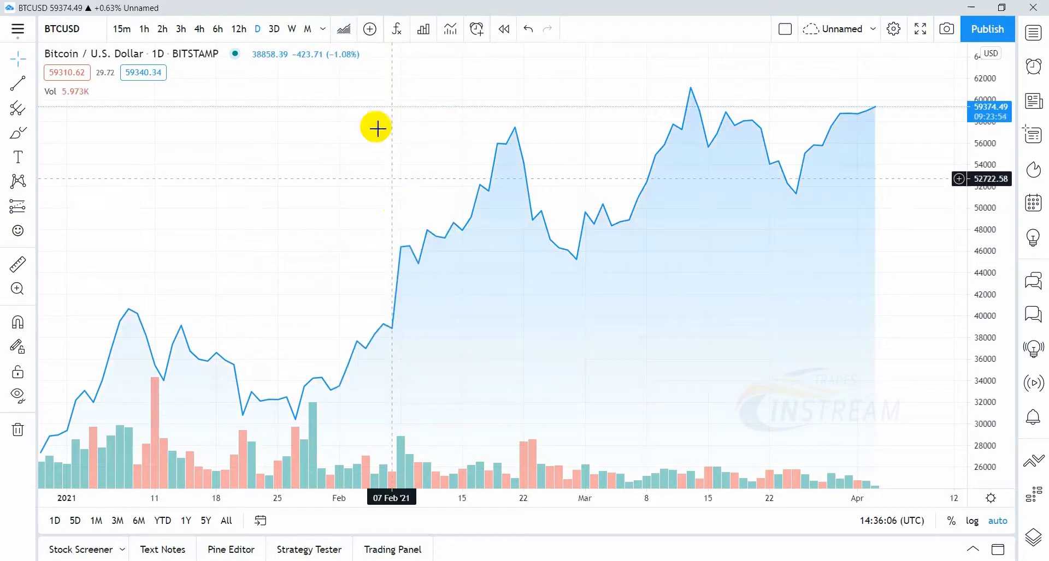
click(343, 30)
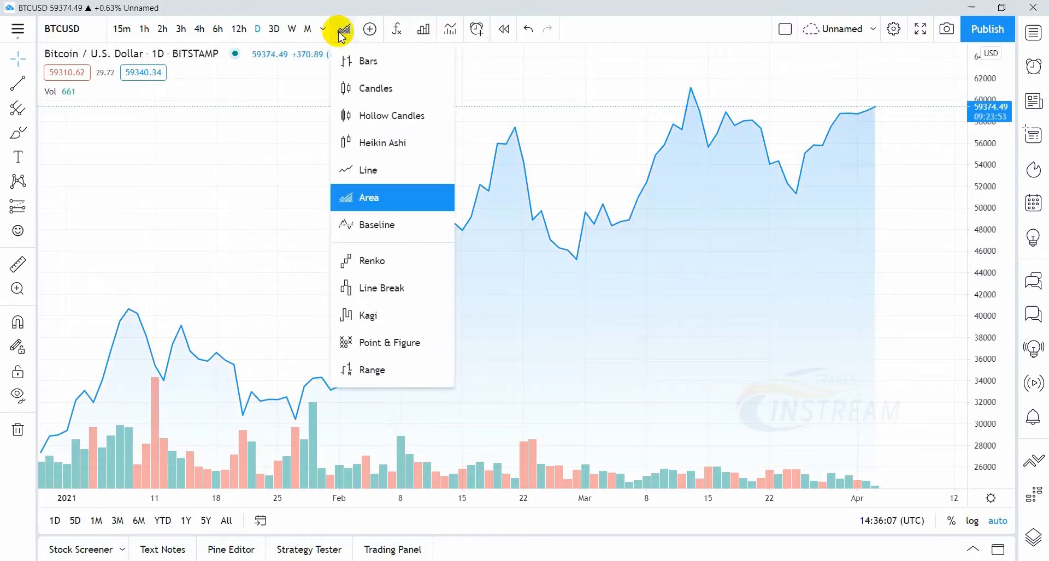
click(384, 141)
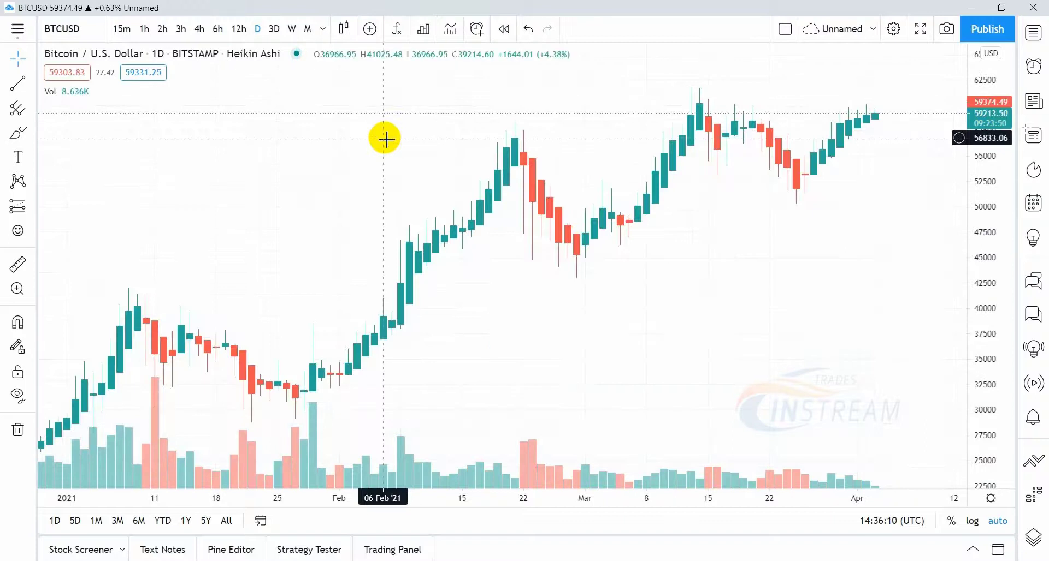
click(344, 30)
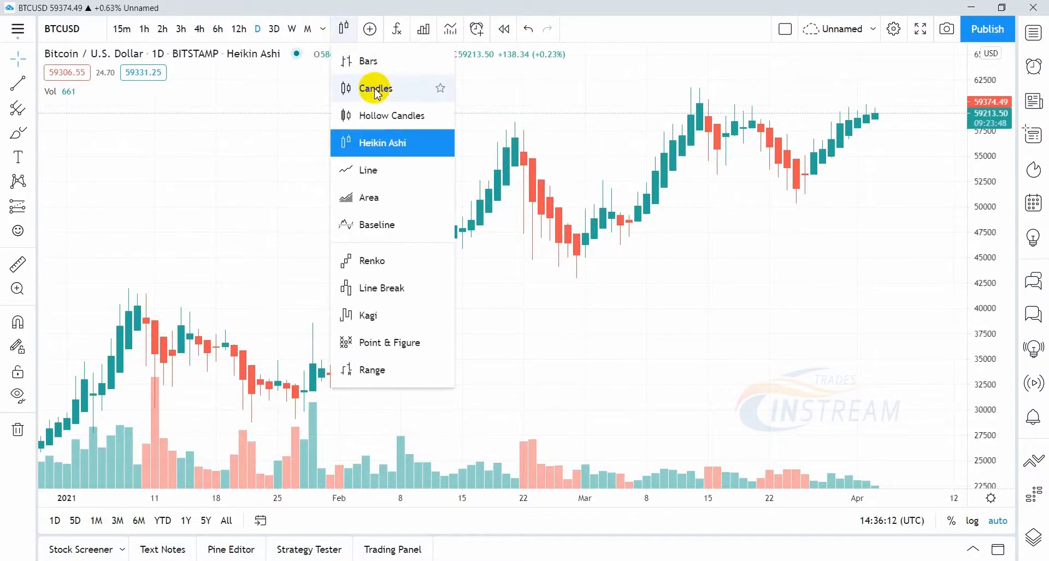
click(377, 89)
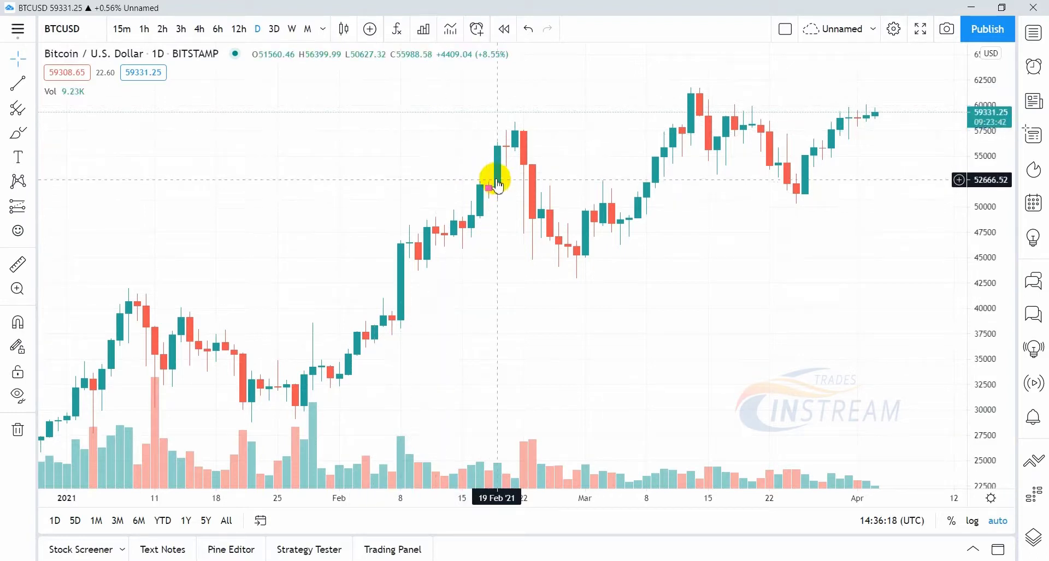
In chart settings, make falling candle bodies, borders and wicks blue.
double_click(498, 182)
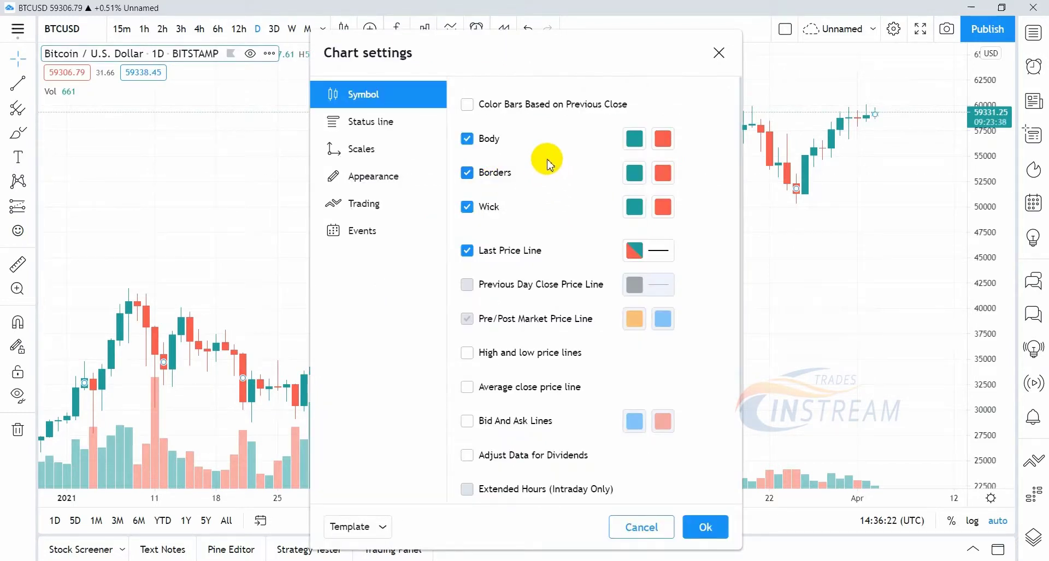
drag(573, 51, 290, 72)
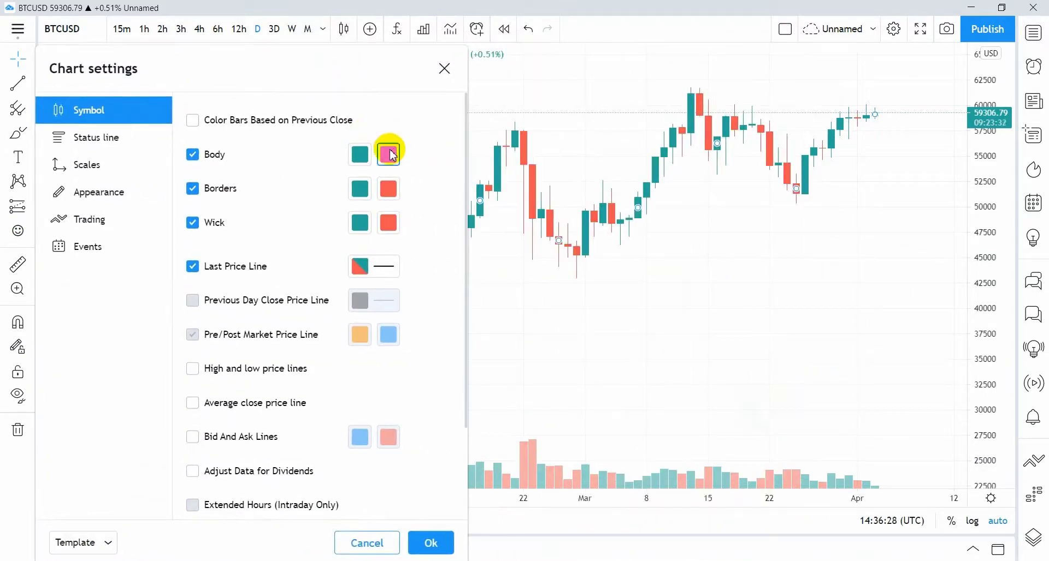
click(389, 154)
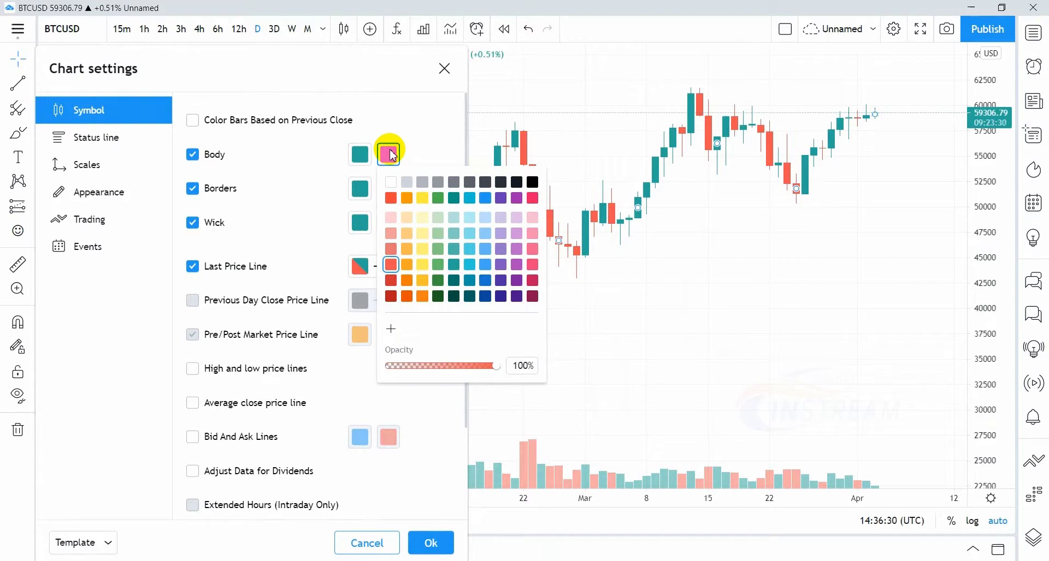
click(485, 198)
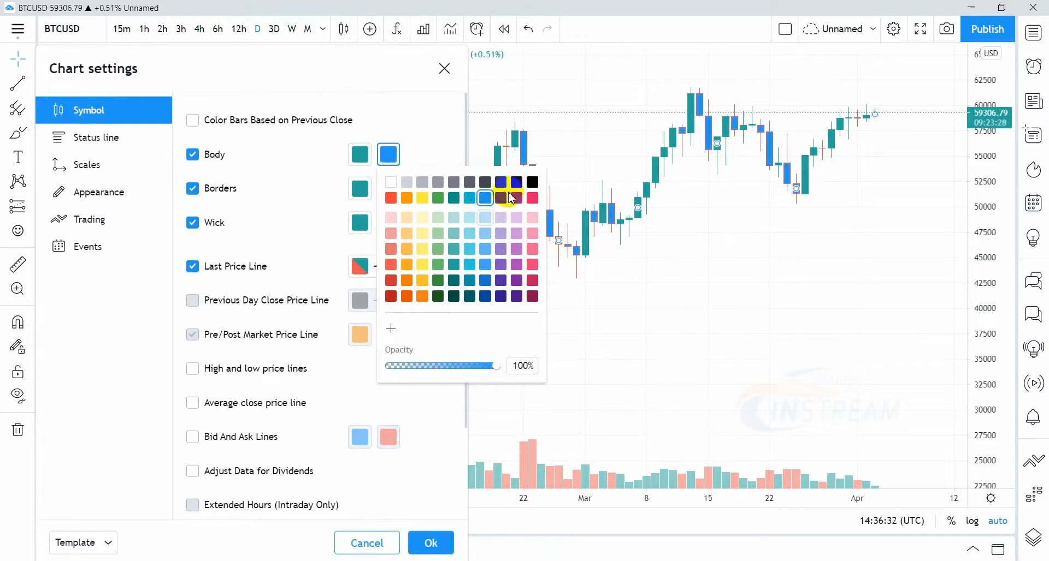
click(397, 164)
click(390, 189)
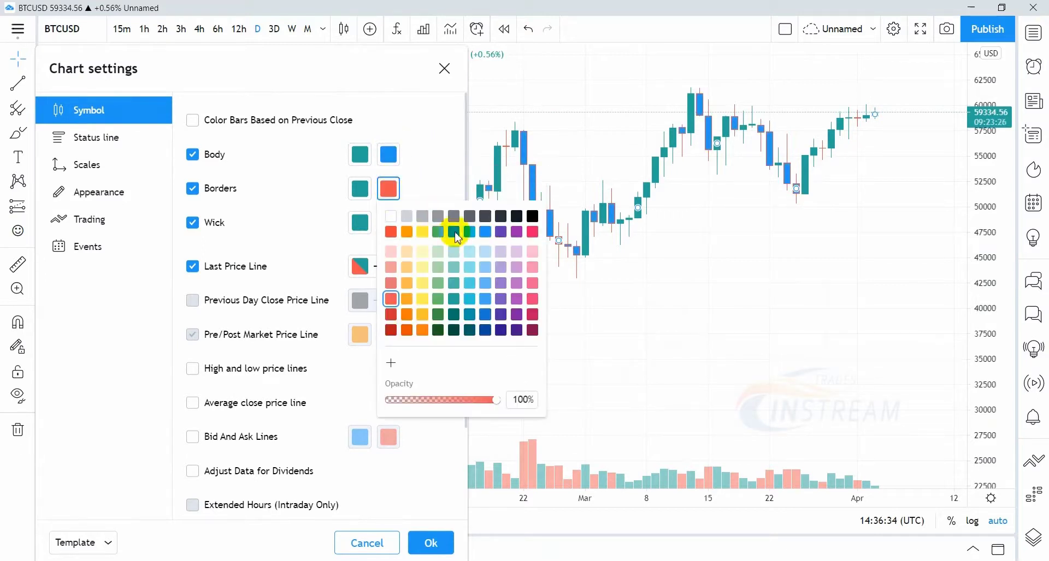
click(486, 233)
click(415, 167)
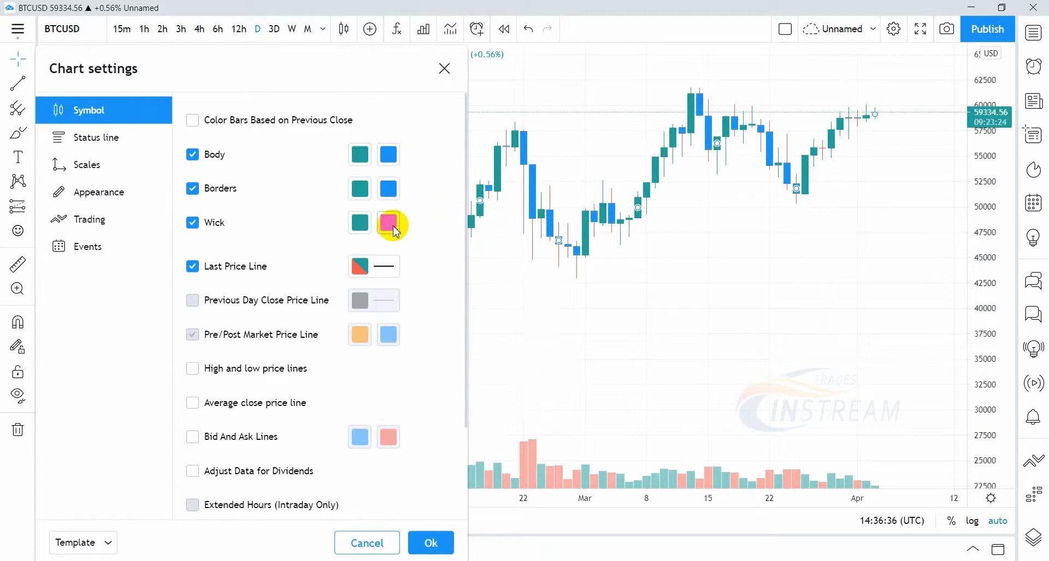
click(390, 222)
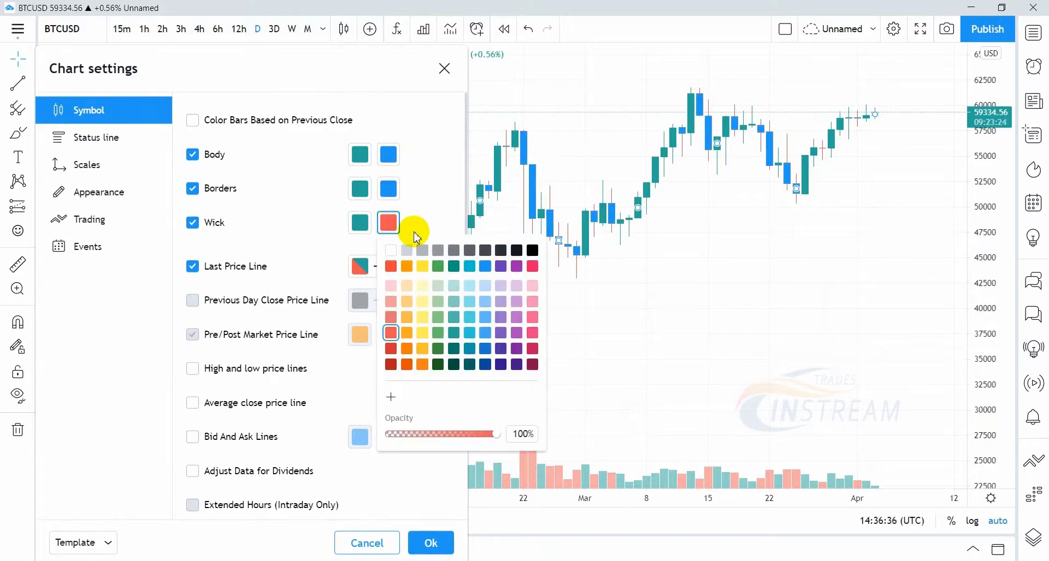
click(485, 265)
click(443, 187)
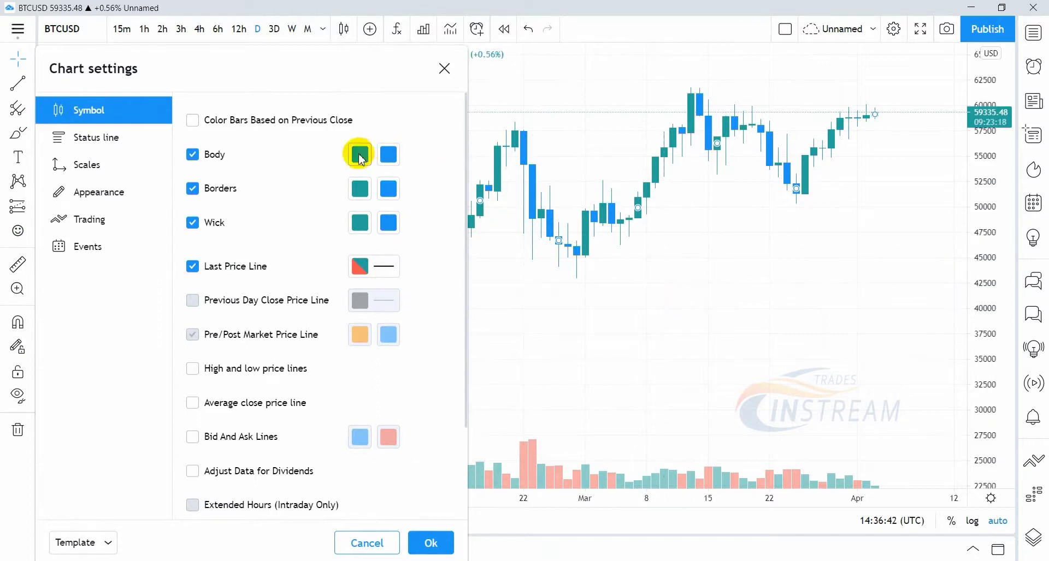
Make rising candle bodies, borders and wicks orange.
click(362, 157)
click(377, 198)
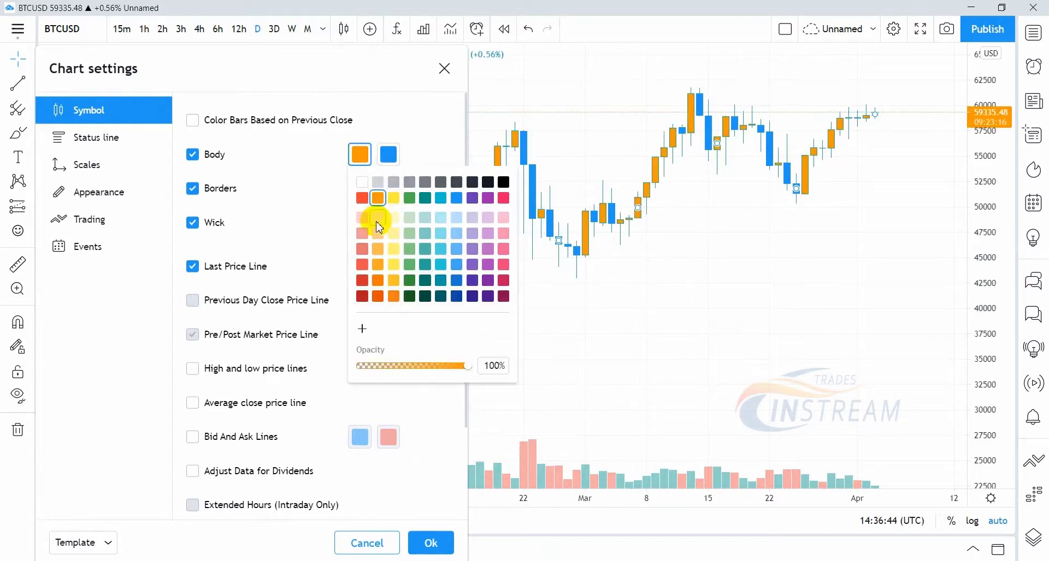
click(359, 188)
click(360, 188)
click(377, 231)
click(361, 224)
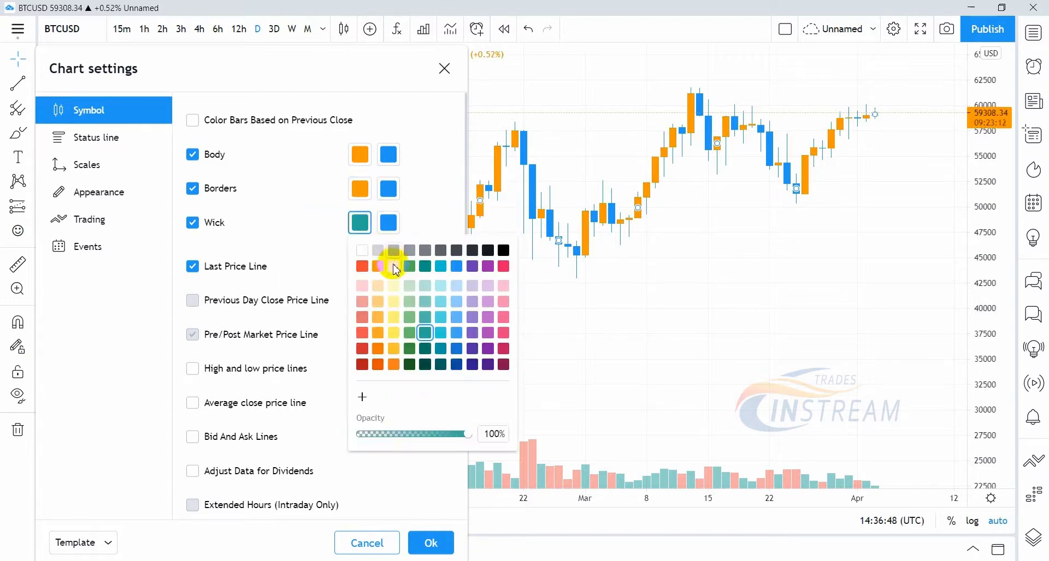
click(378, 266)
click(412, 181)
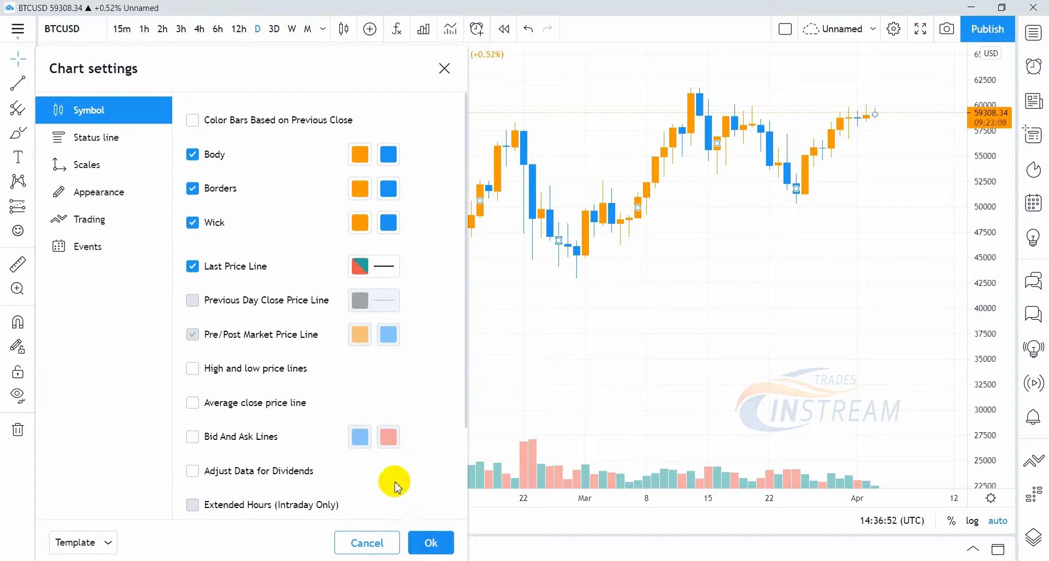
scroll(388, 485, down, 1)
scroll(387, 485, down, 3)
Save the current candle settings as template 'test template' and close settings.
click(112, 543)
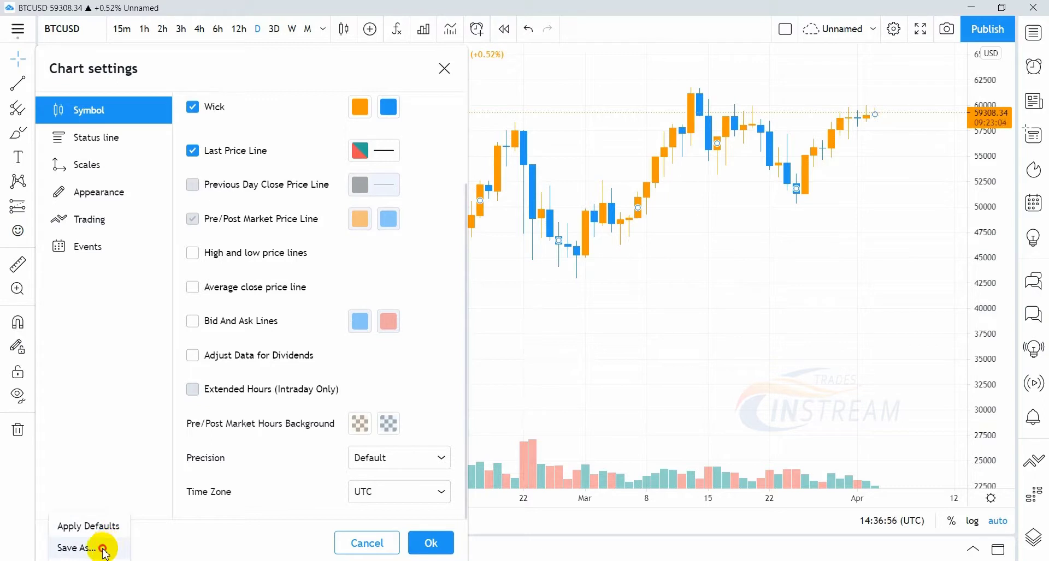
click(103, 549)
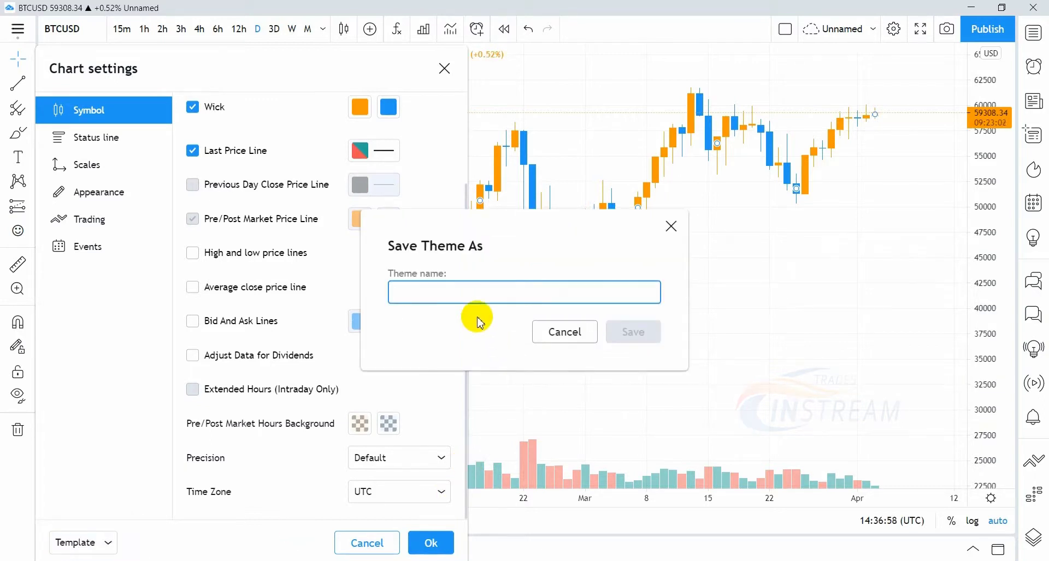
text(test template)
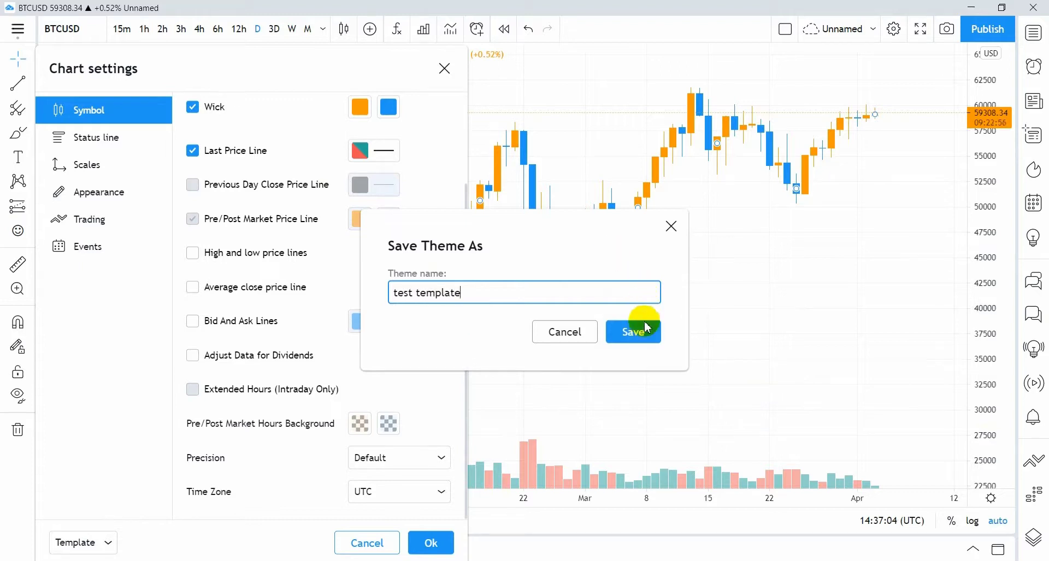
click(629, 332)
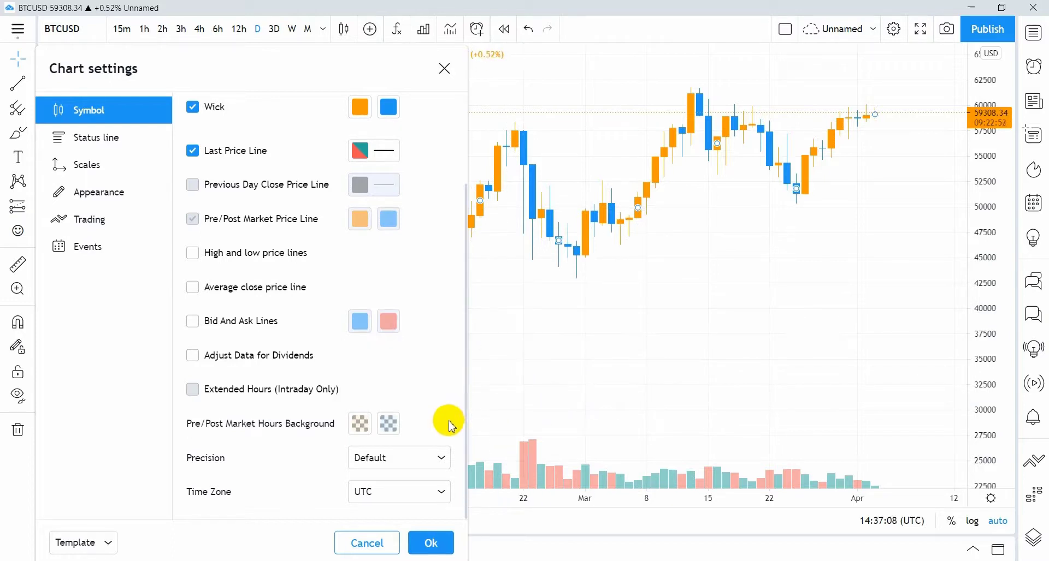
click(431, 544)
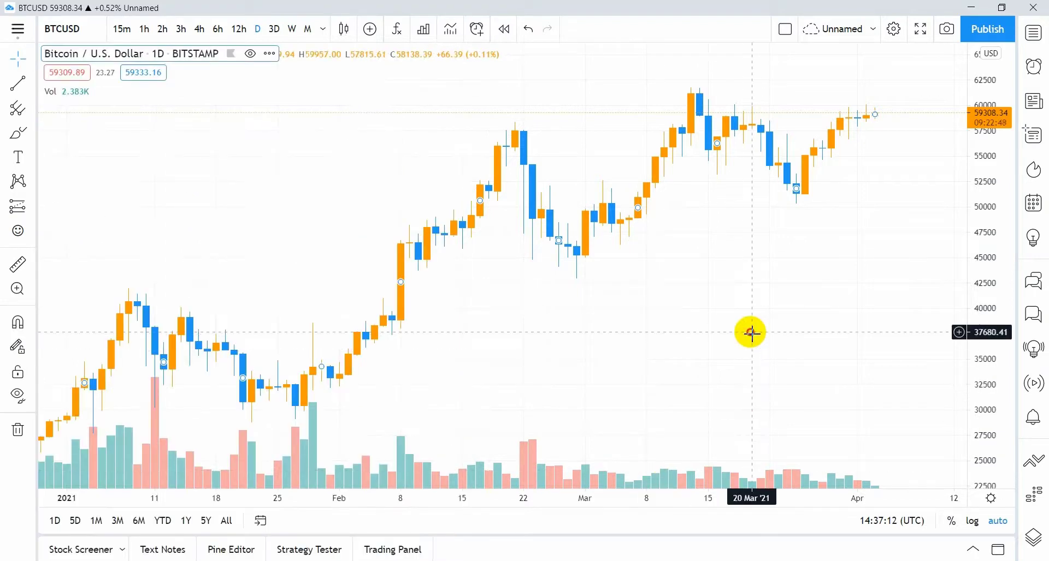
Reapply the default candle colours with Template > Apply Defaults and close settings.
double_click(608, 217)
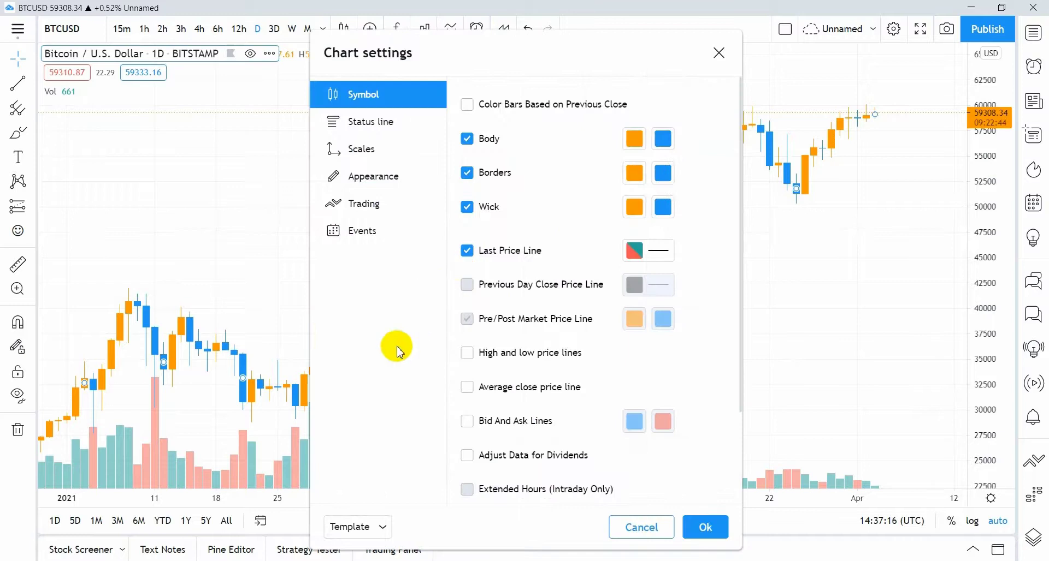
click(374, 529)
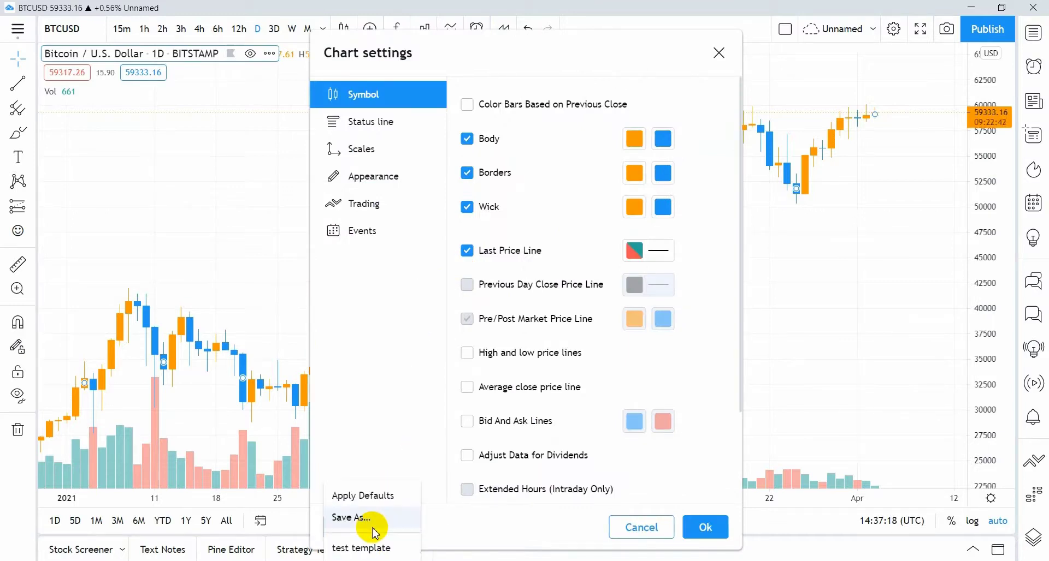
click(392, 500)
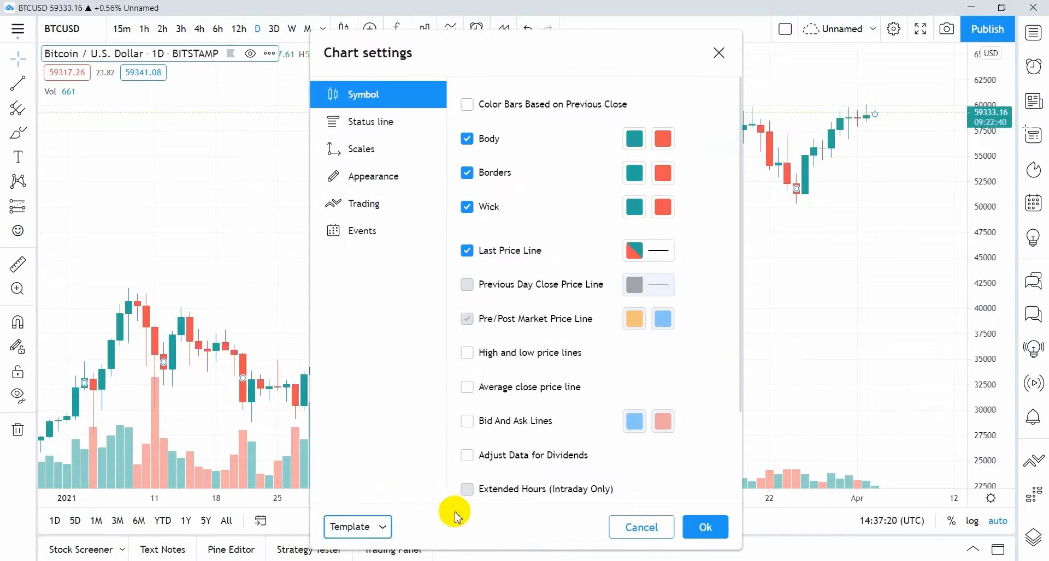
click(706, 528)
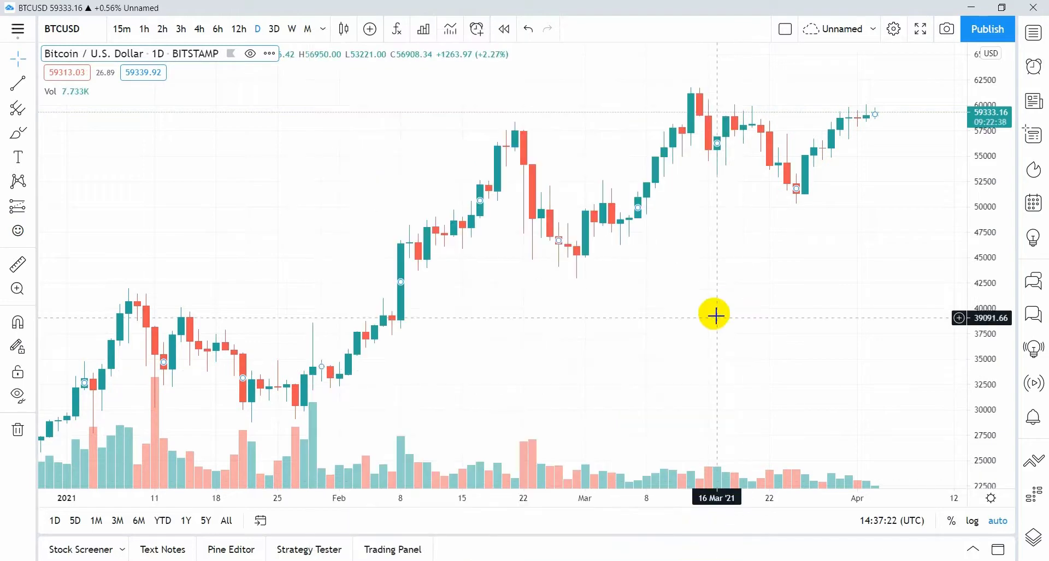
scroll(717, 304, down, 1)
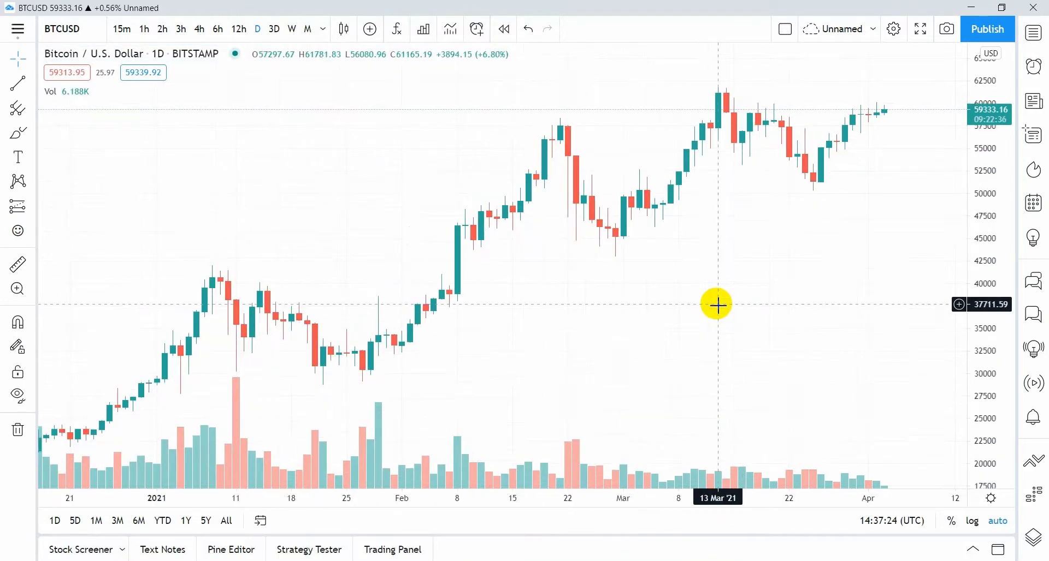
Search indicators for 'mov' and favourite Moving Average and Moving Average Exponential.
click(399, 30)
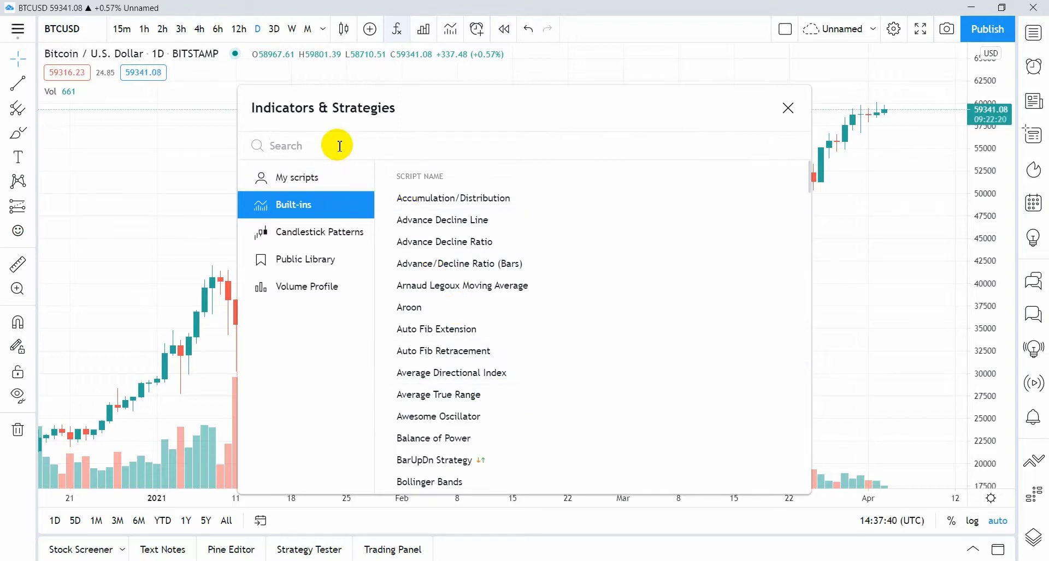
text(mo)
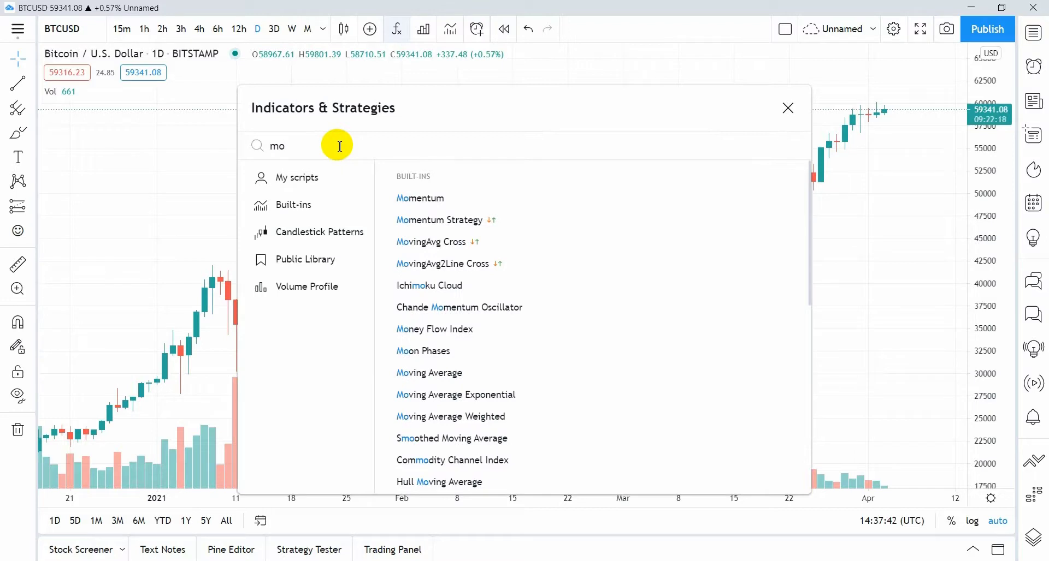
text(v)
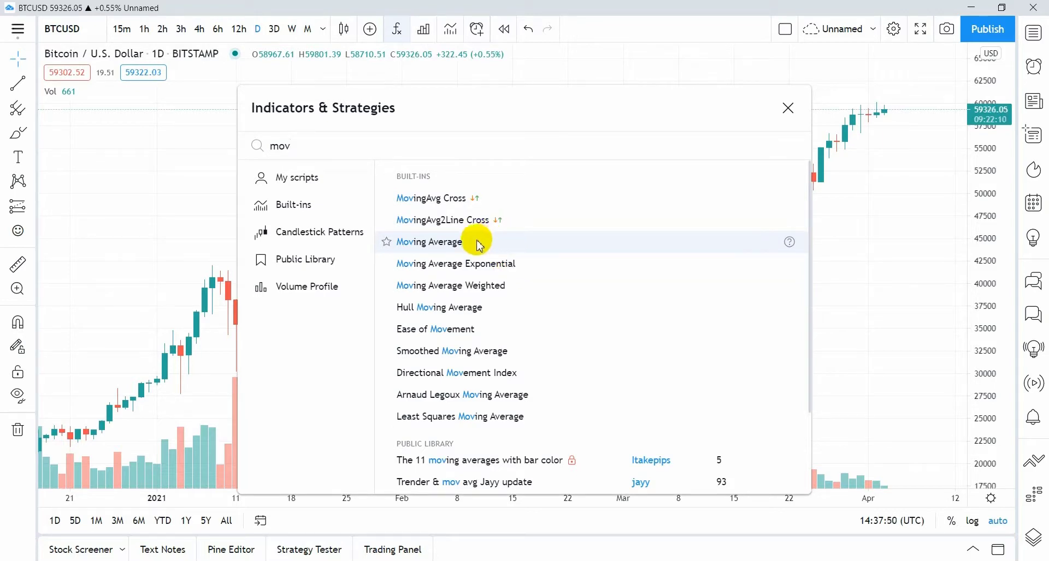
click(387, 244)
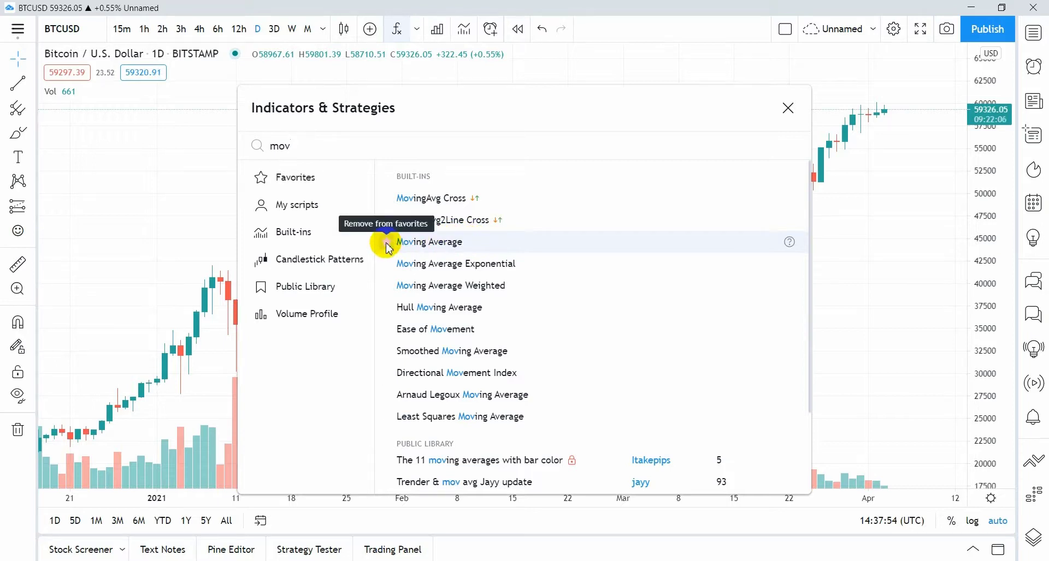
click(386, 265)
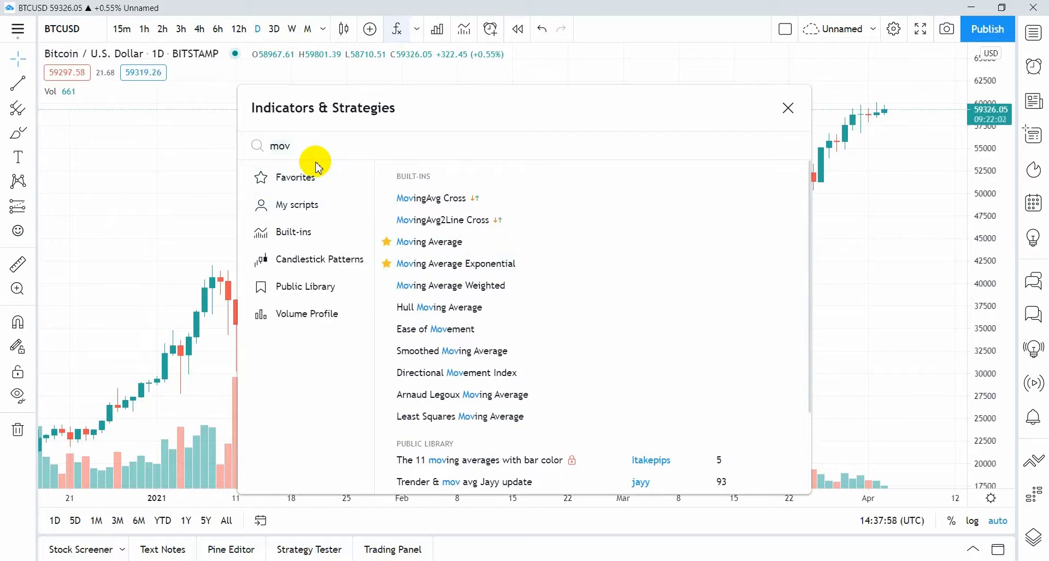
Search 'rsi', favourite Relative Strength Index, and show the Favorites list.
key(BackSpace)
key(BackSpace)
key(BackSpace)
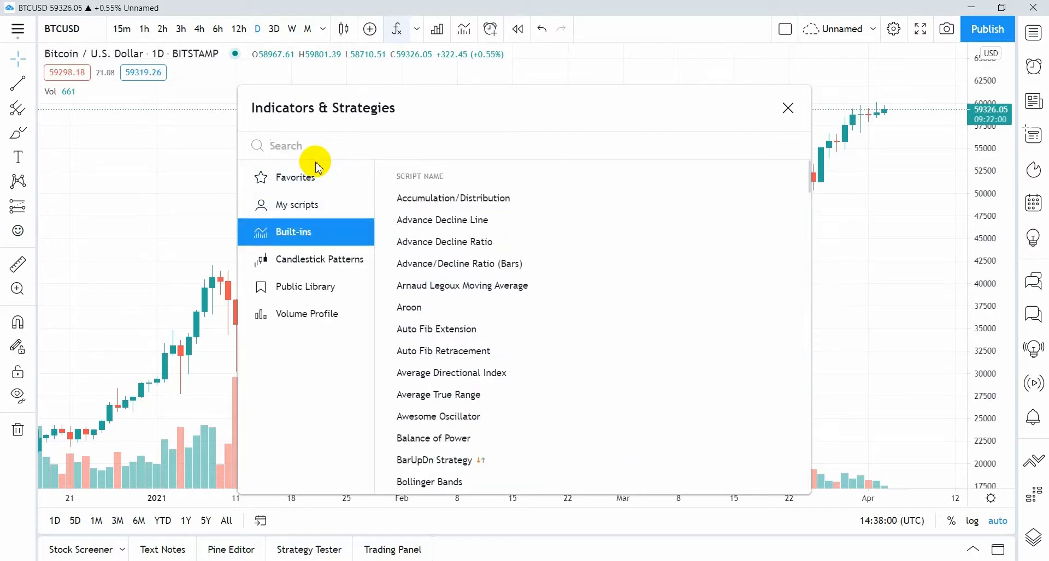
text(rsi)
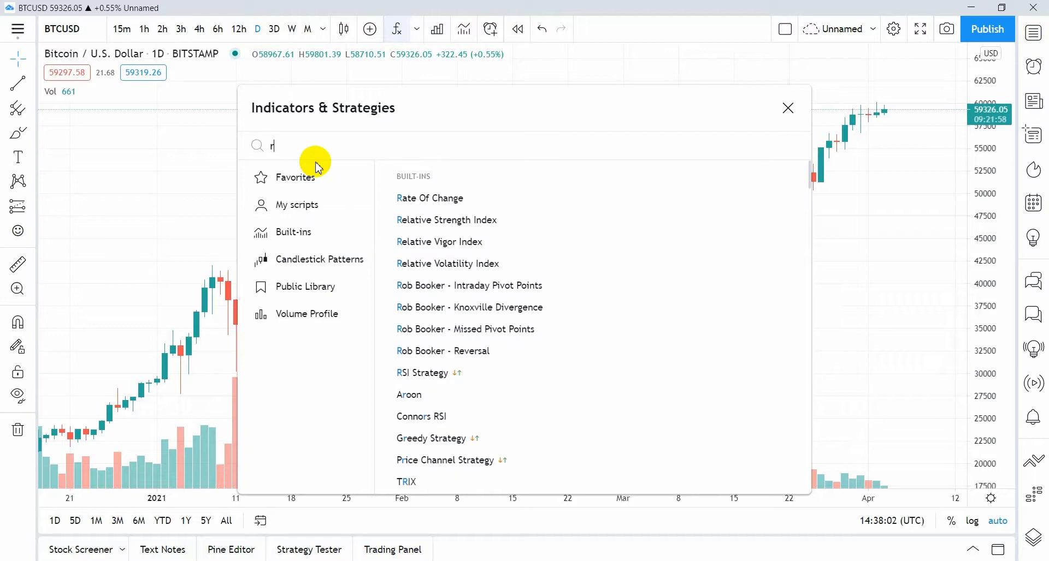
mouse_move(382, 199)
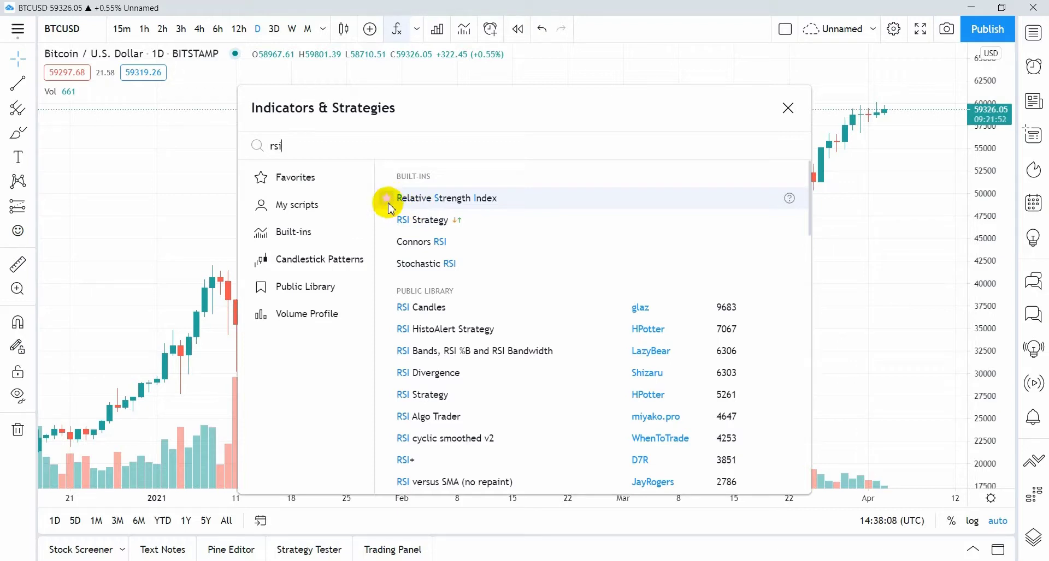
click(386, 199)
click(300, 181)
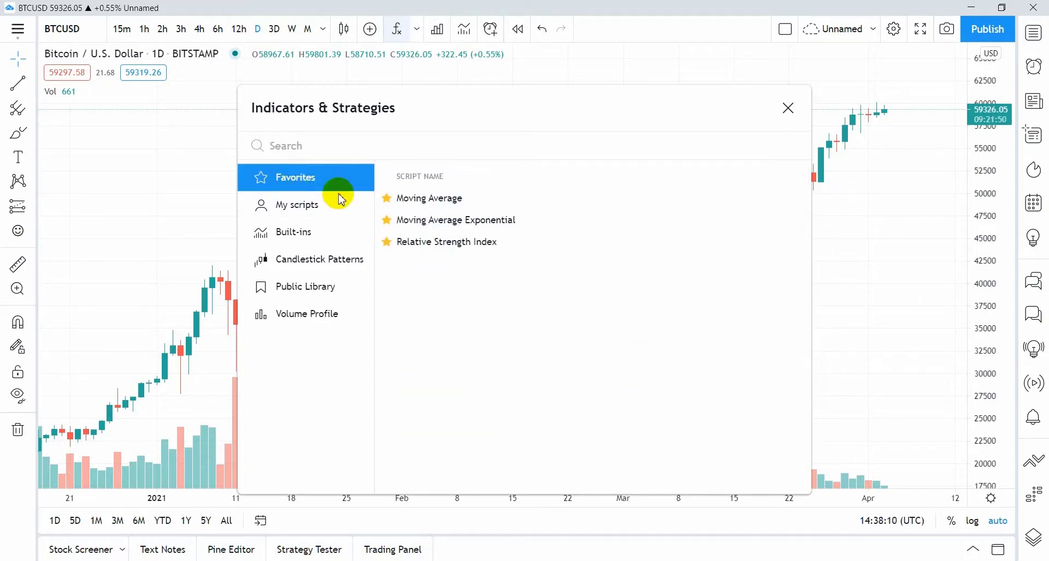
Add an EMA line and an RSI pane to the BTCUSD chart from the favourites.
click(487, 229)
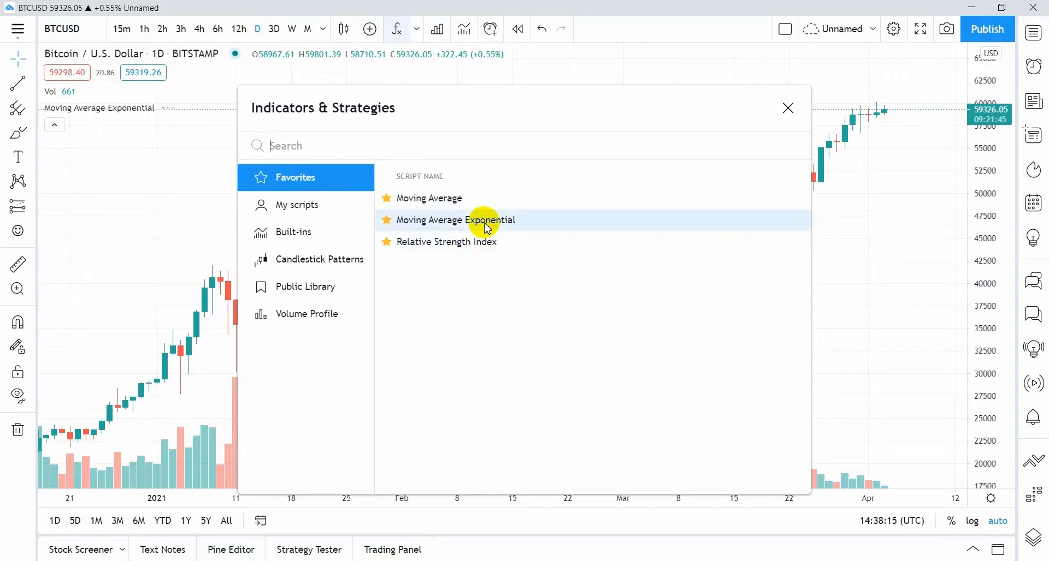
click(485, 250)
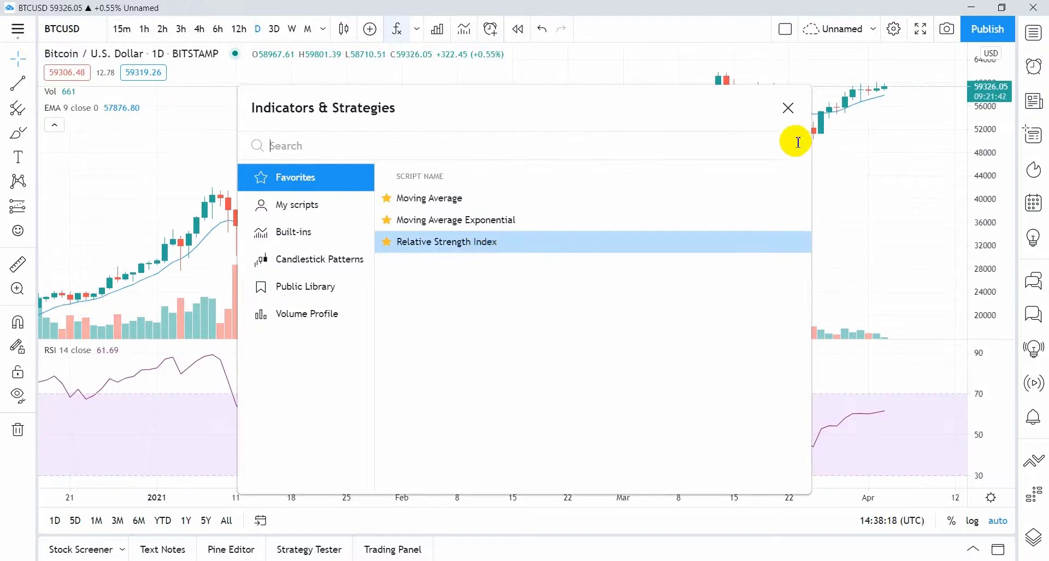
click(788, 111)
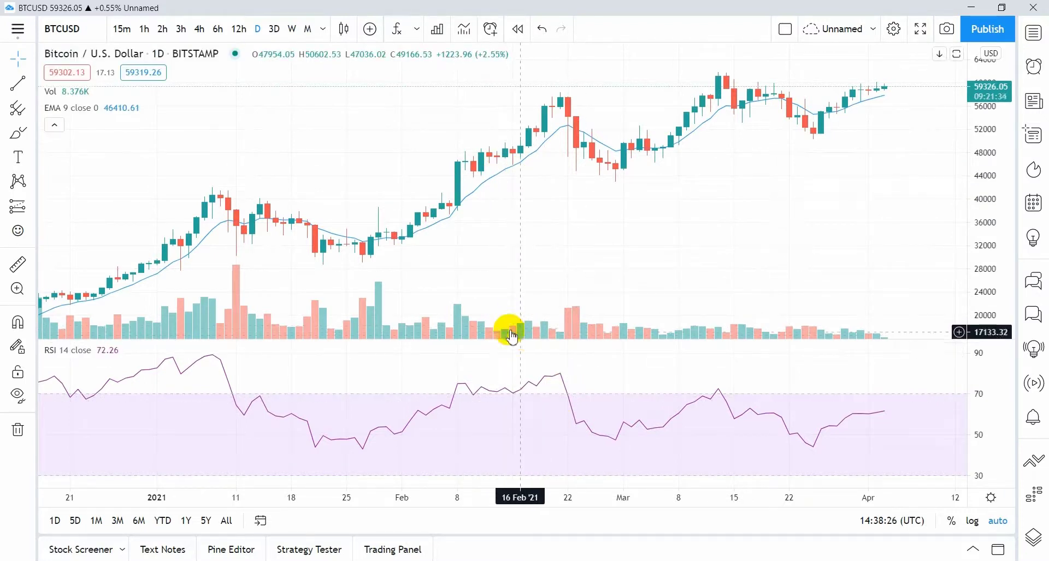
Toggle volume, EMA 9 and RSI visibility, leaving volume hidden, and collapse the legend.
mouse_move(84, 96)
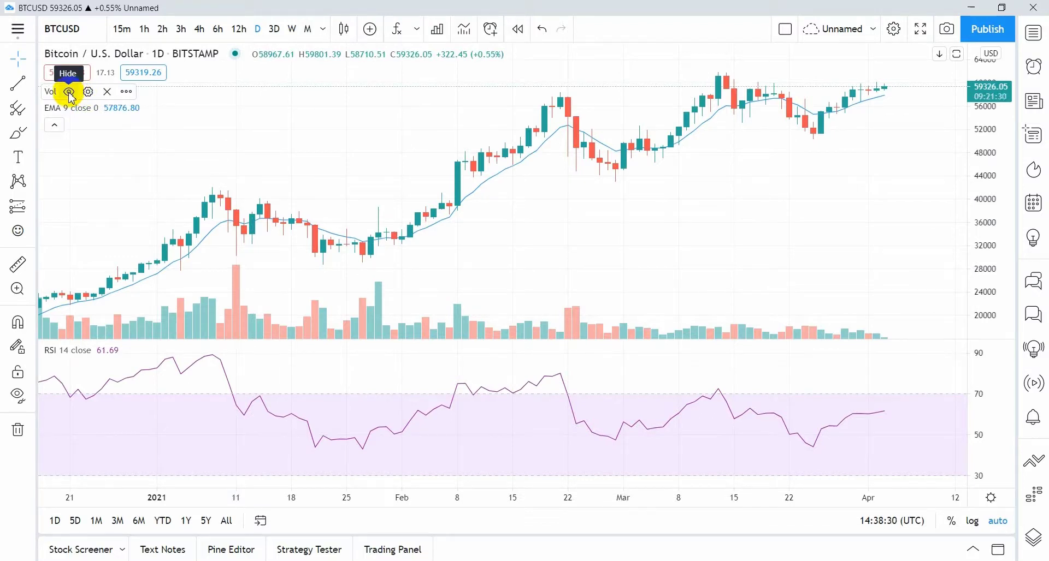
click(69, 92)
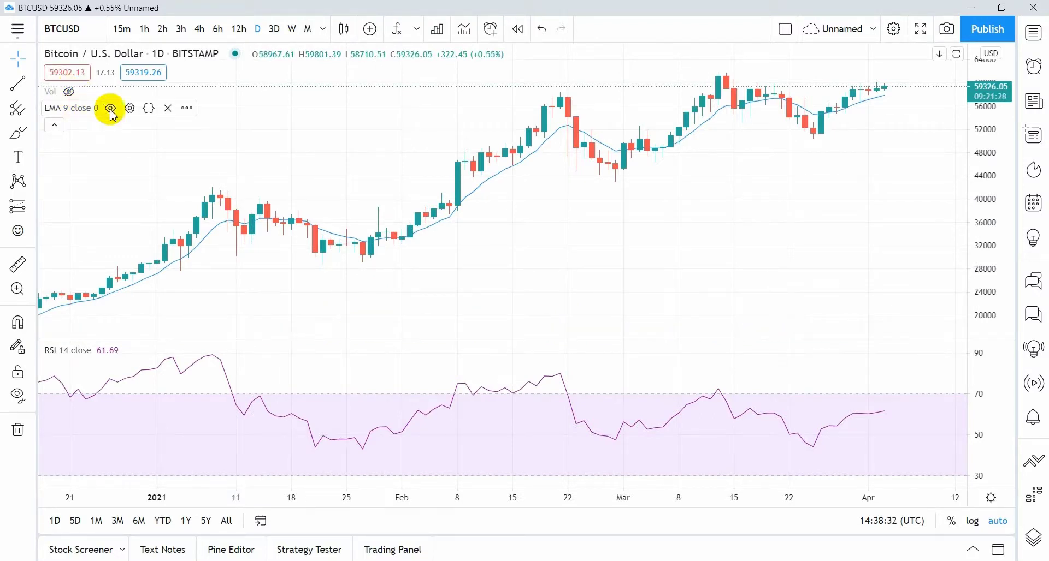
click(112, 108)
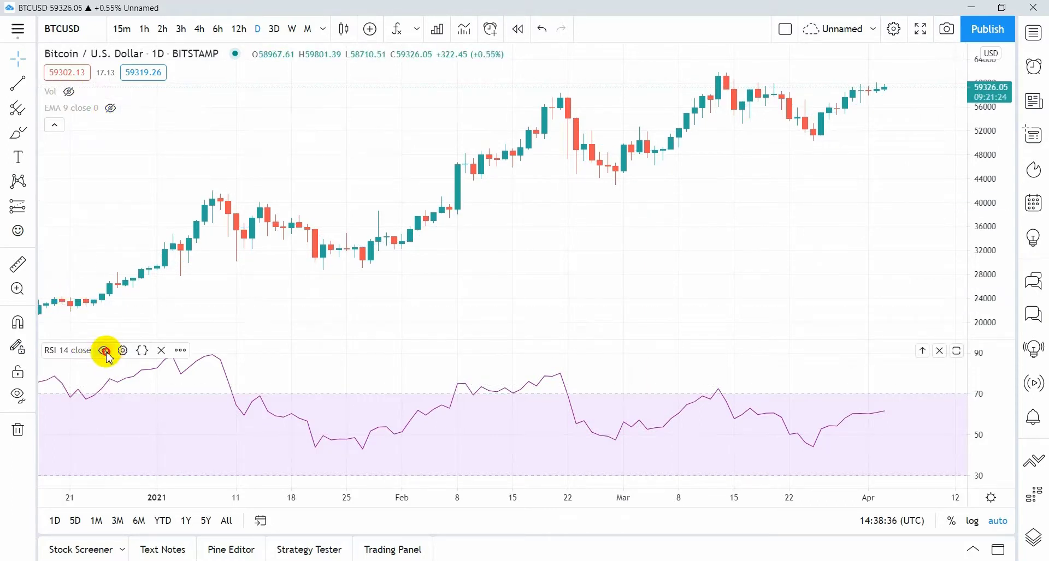
click(104, 350)
click(103, 350)
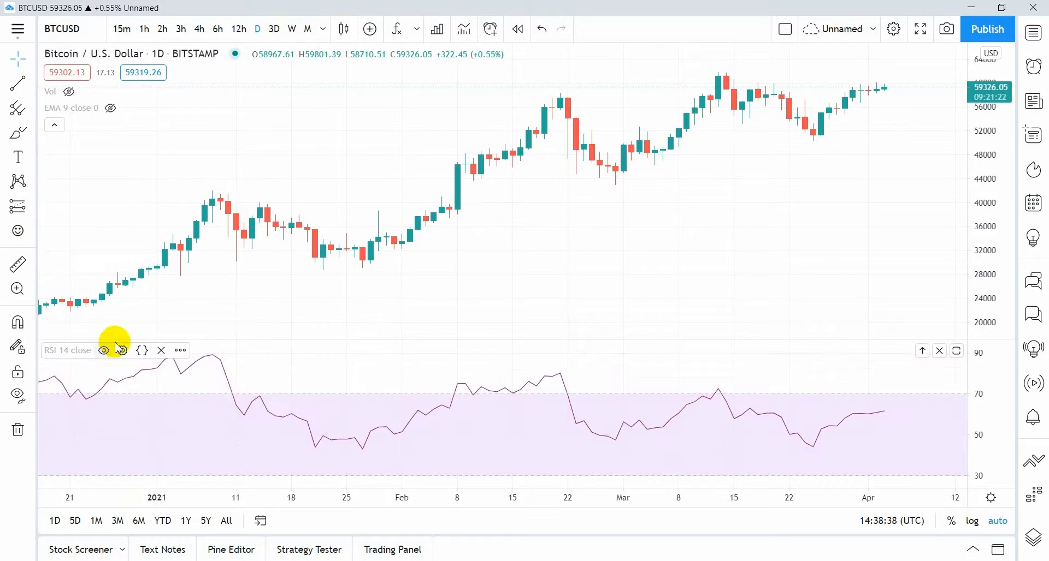
click(111, 111)
click(69, 92)
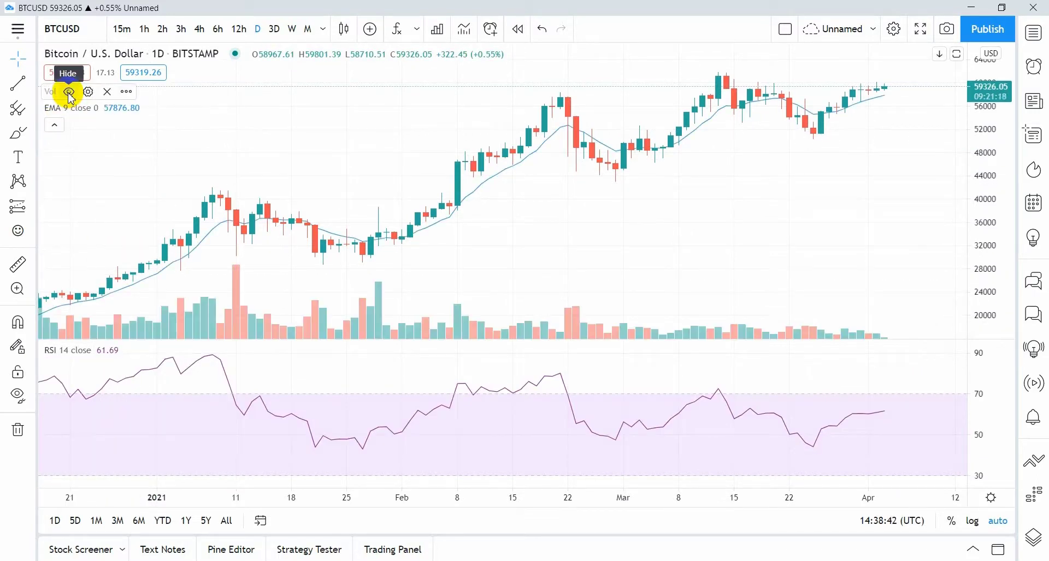
click(69, 92)
click(54, 125)
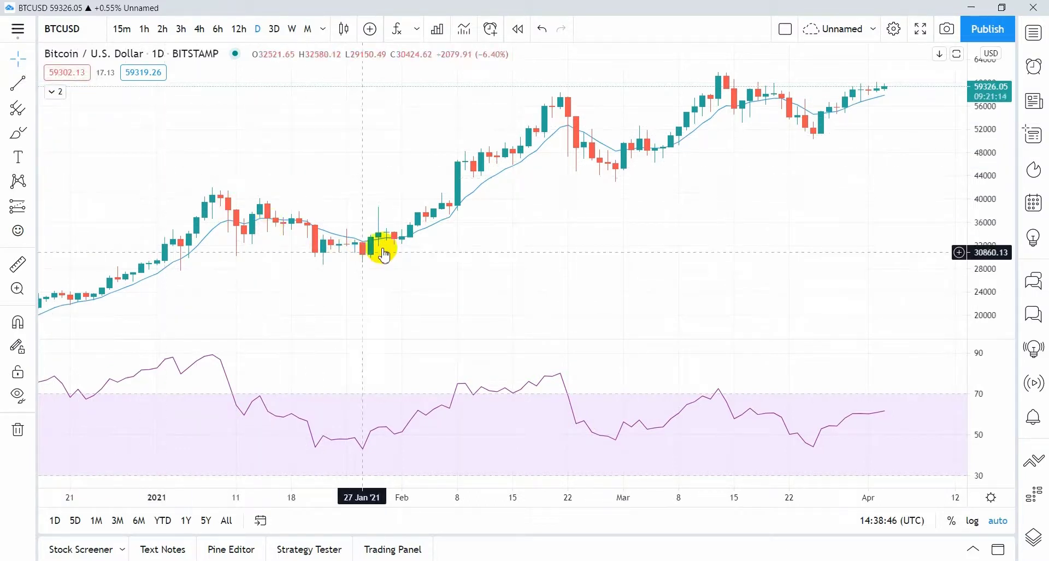
Change the EMA to length 100 and draw it as a thicker black line.
double_click(484, 186)
drag(523, 178, 317, 162)
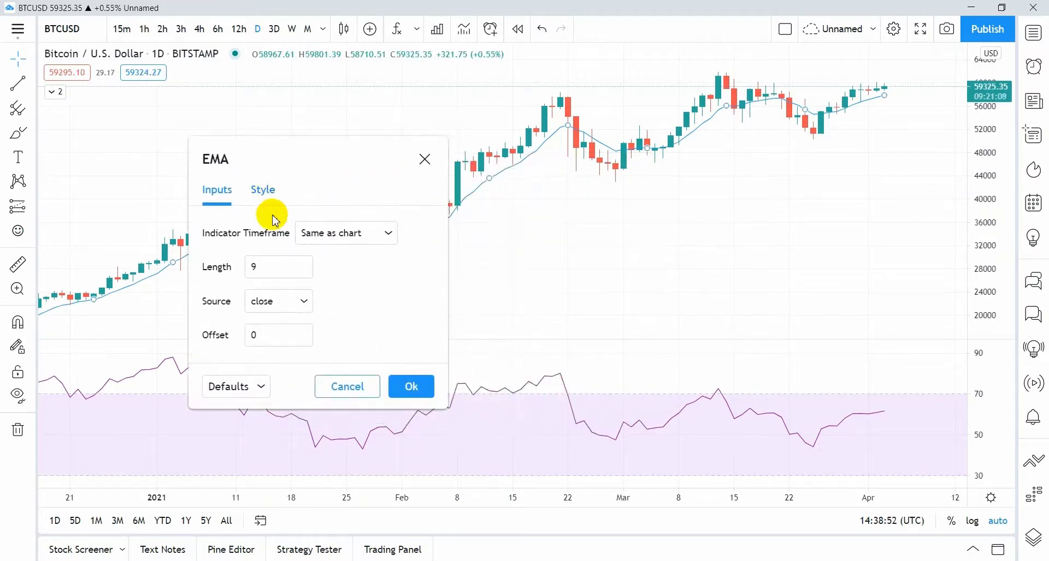
double_click(252, 266)
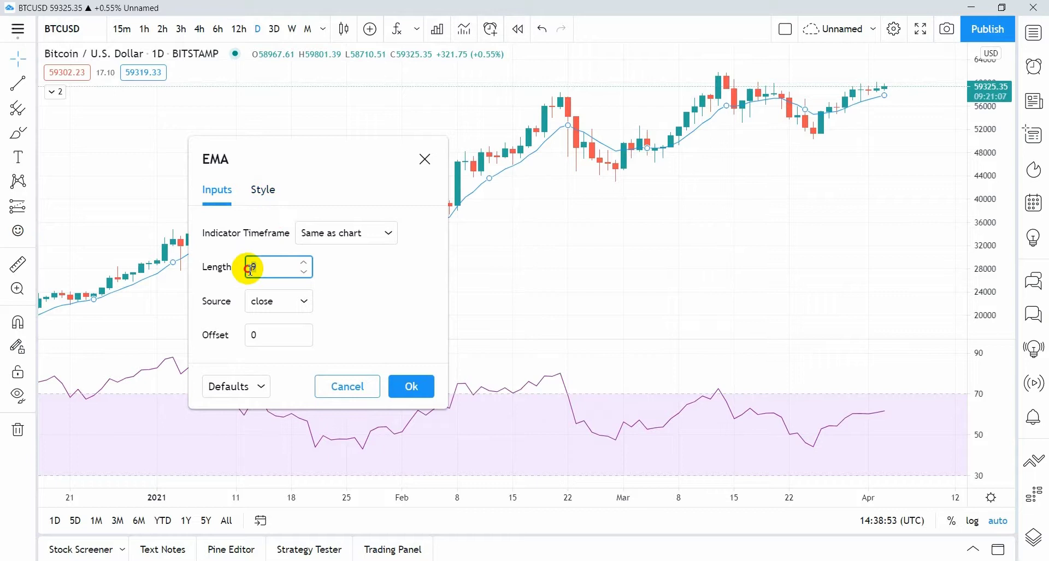
click(403, 280)
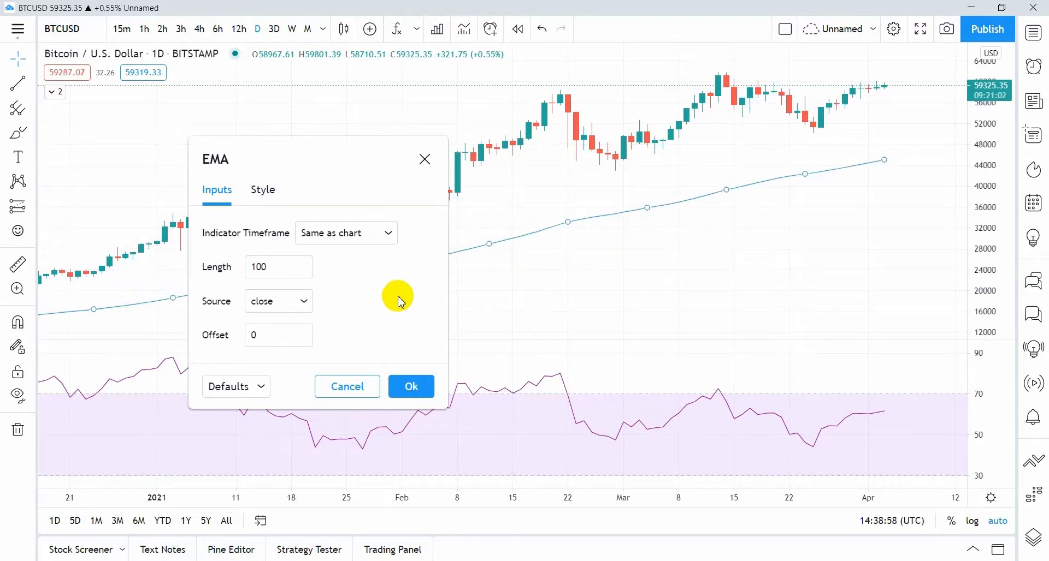
click(262, 189)
click(267, 235)
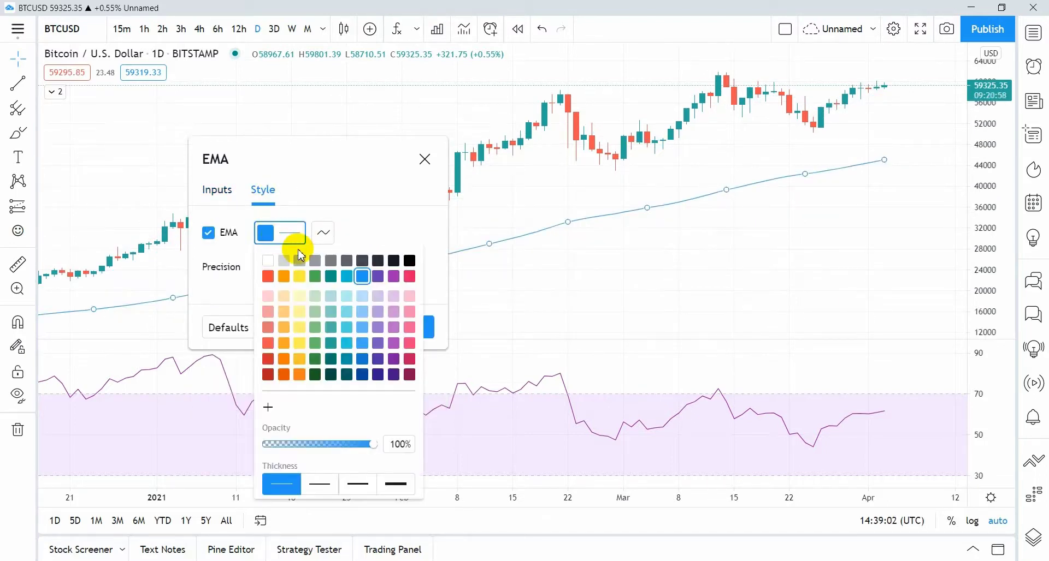
click(409, 262)
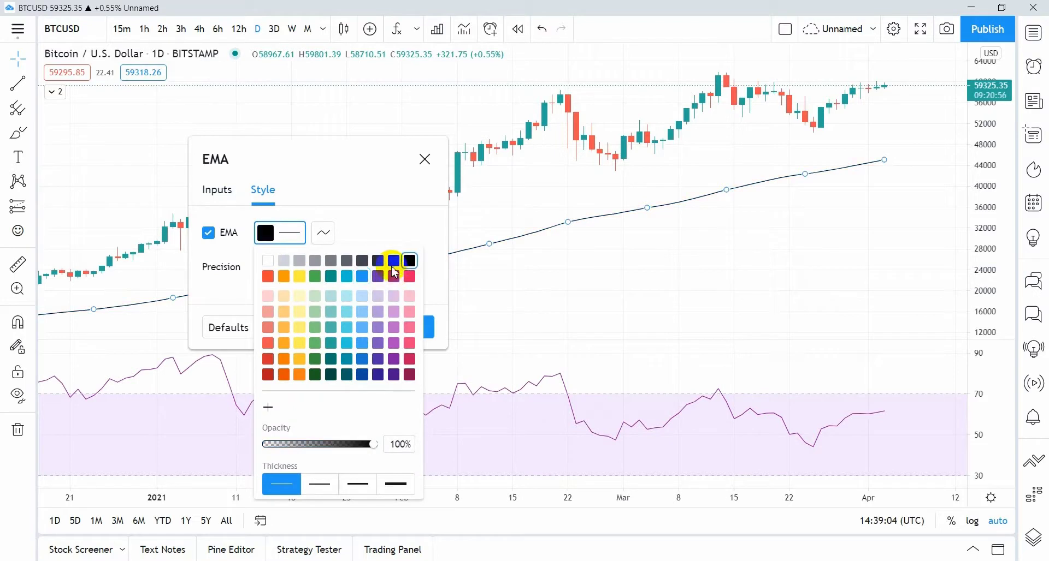
click(322, 486)
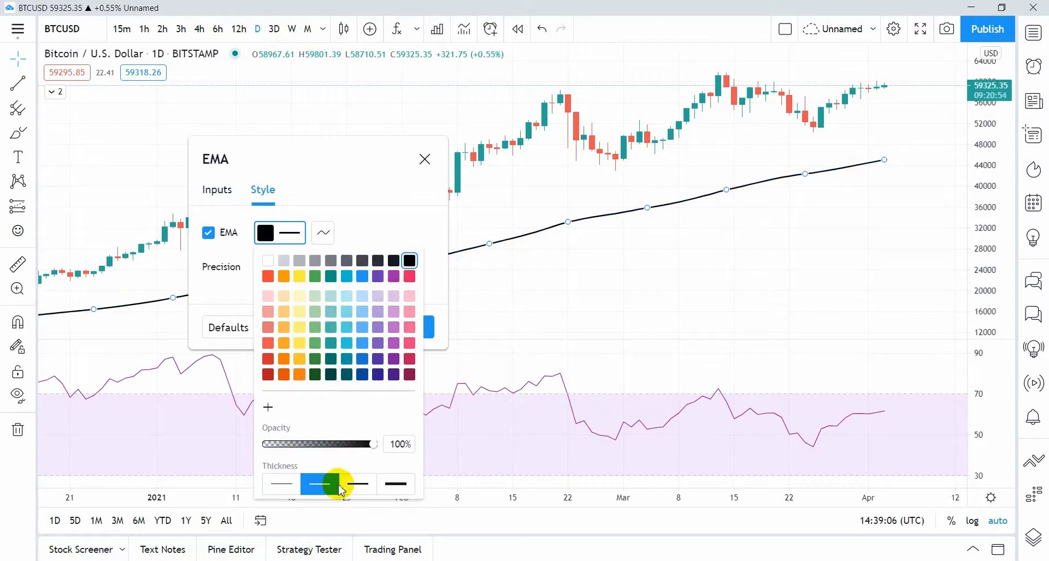
click(375, 211)
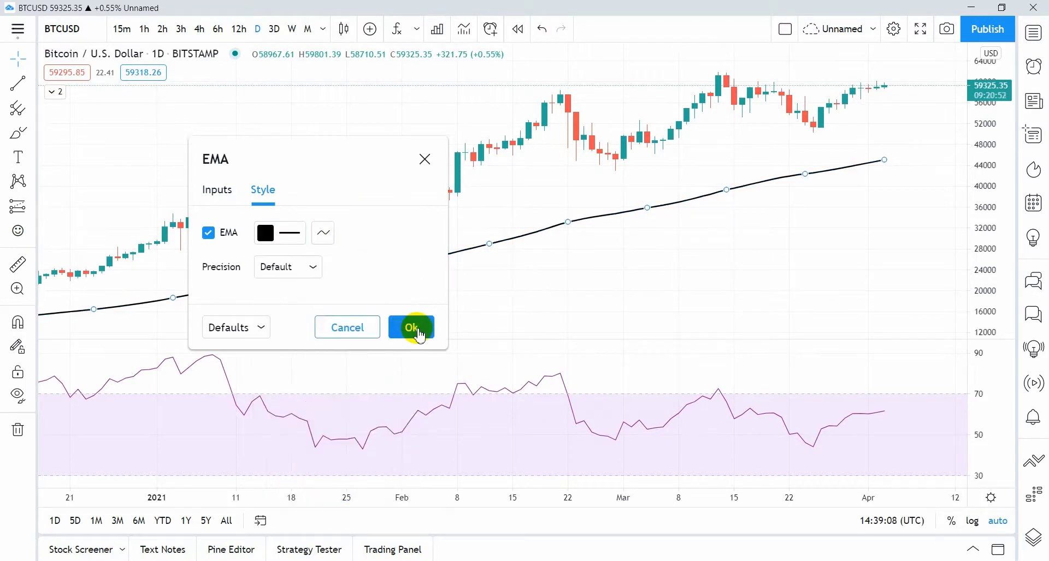
click(412, 328)
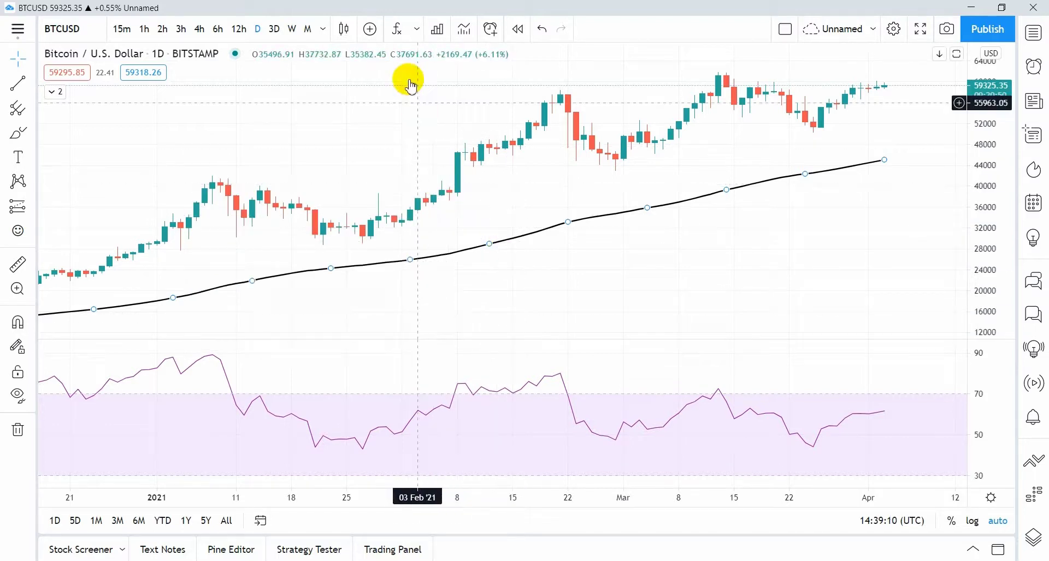
Add another Moving Average Exponential from Favorites and set its length to 21.
click(398, 29)
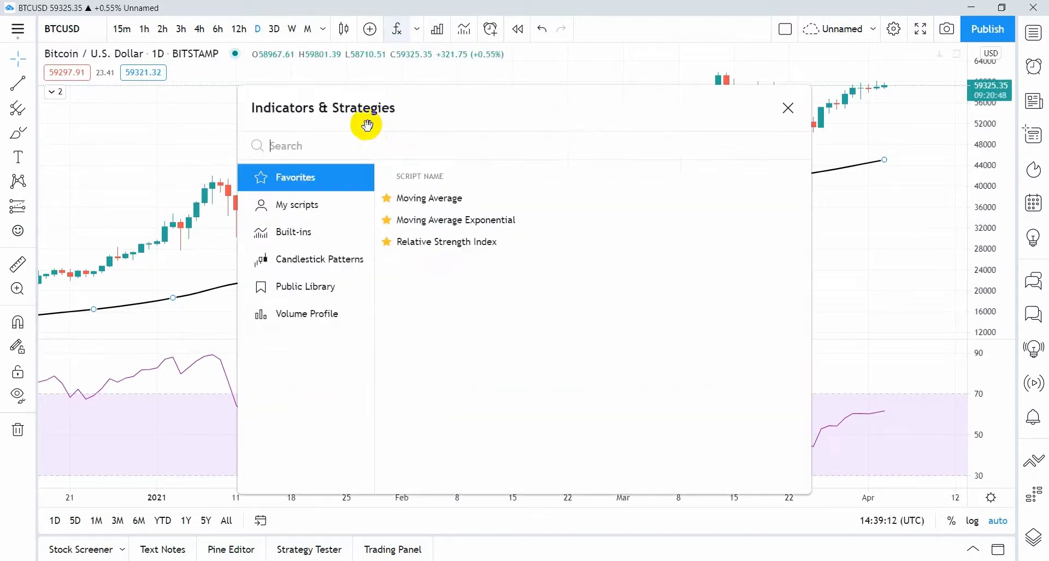
click(443, 200)
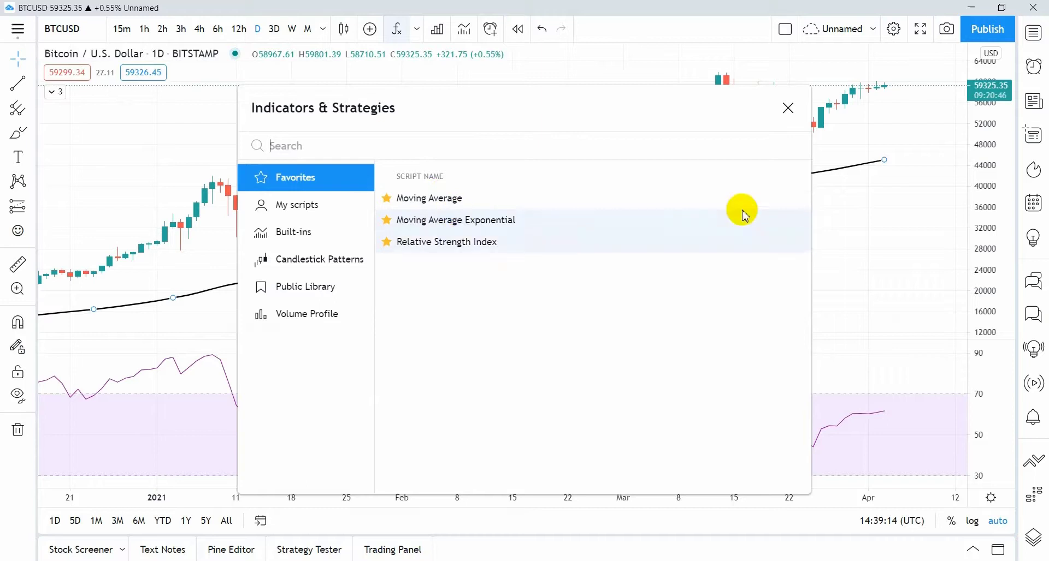
click(788, 108)
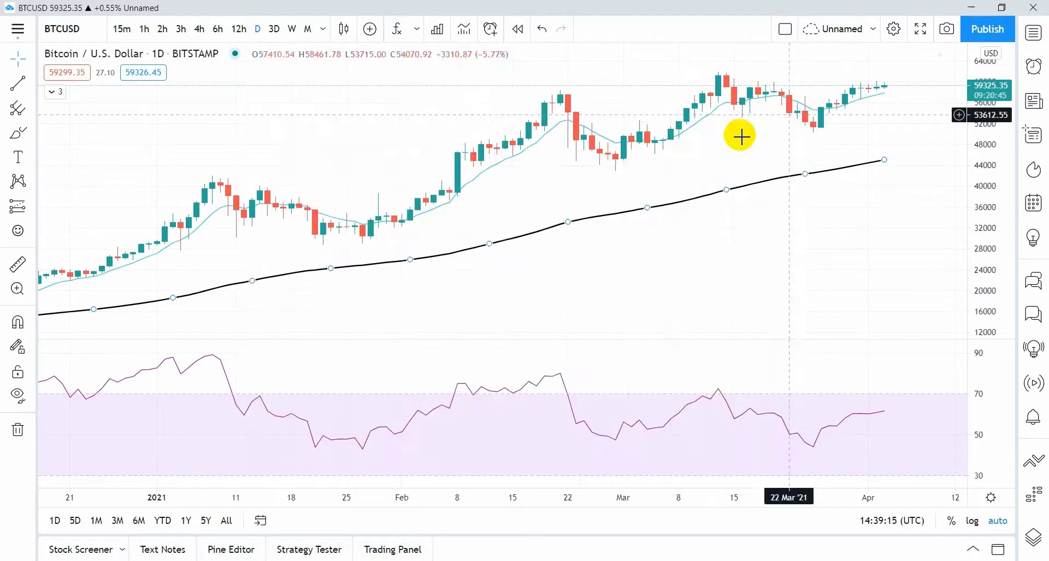
double_click(503, 168)
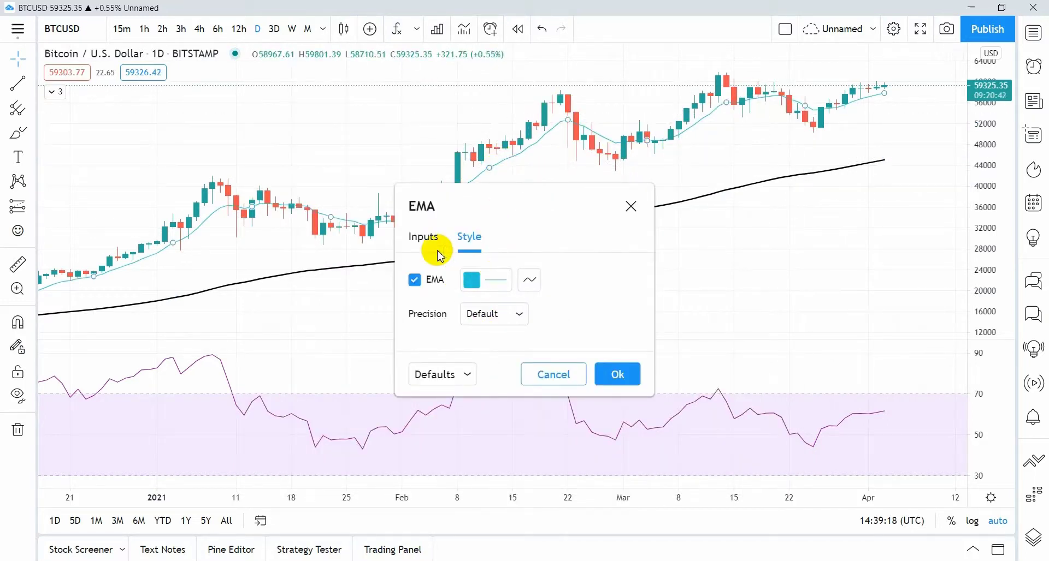
click(423, 237)
double_click(462, 314)
text(21)
click(619, 434)
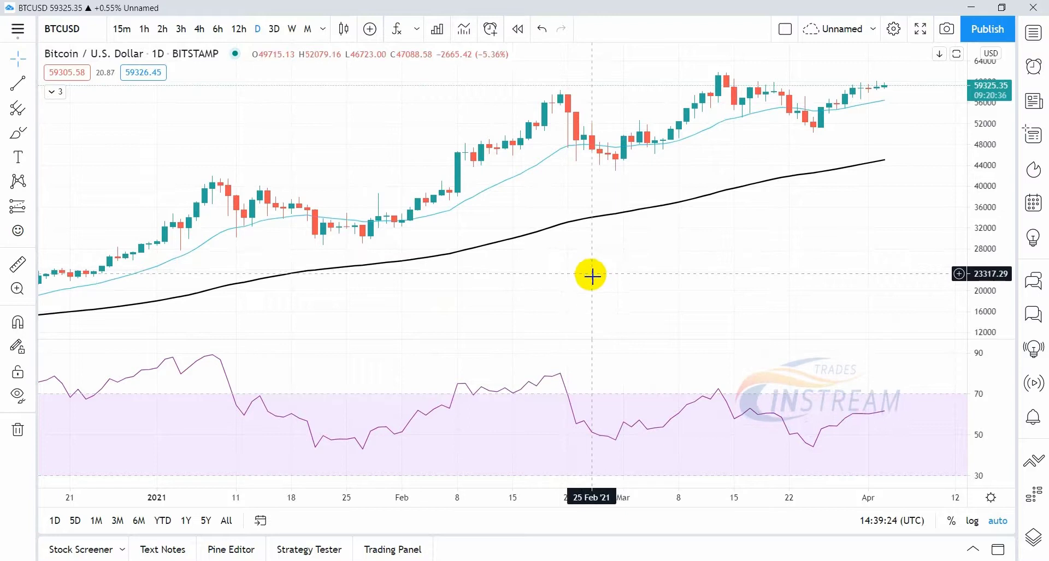
In the RSI style settings, toggle the RSI line, bands and background fill off and on to preview them.
double_click(556, 385)
drag(544, 195, 441, 167)
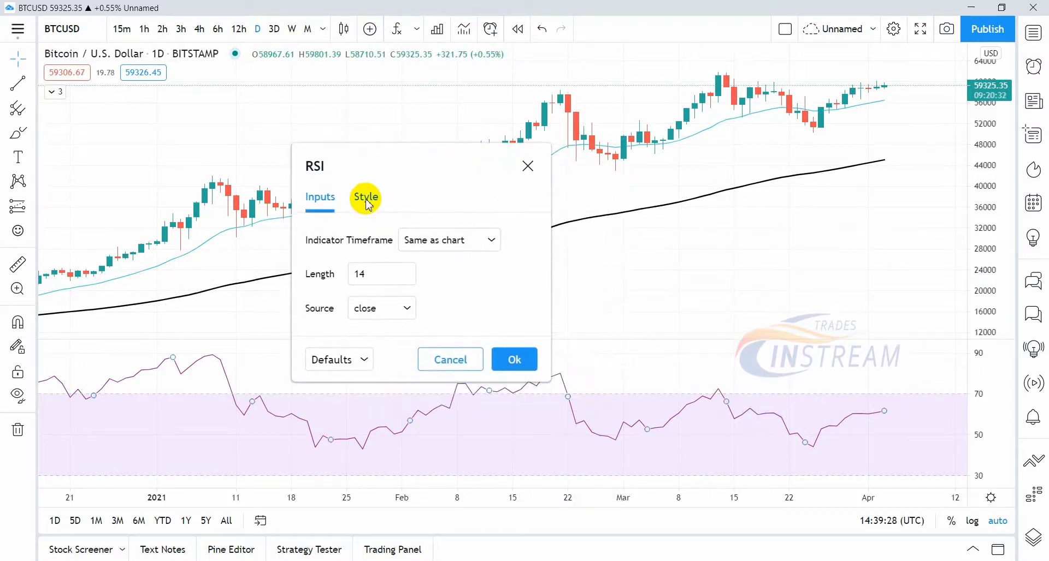
click(365, 198)
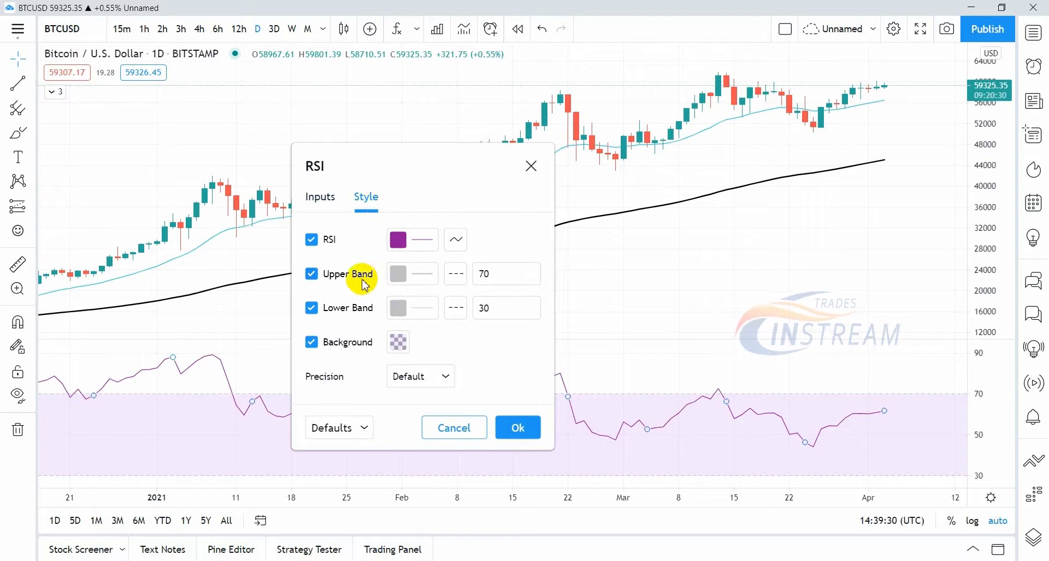
click(310, 240)
click(311, 242)
click(313, 275)
click(313, 276)
click(312, 309)
click(312, 309)
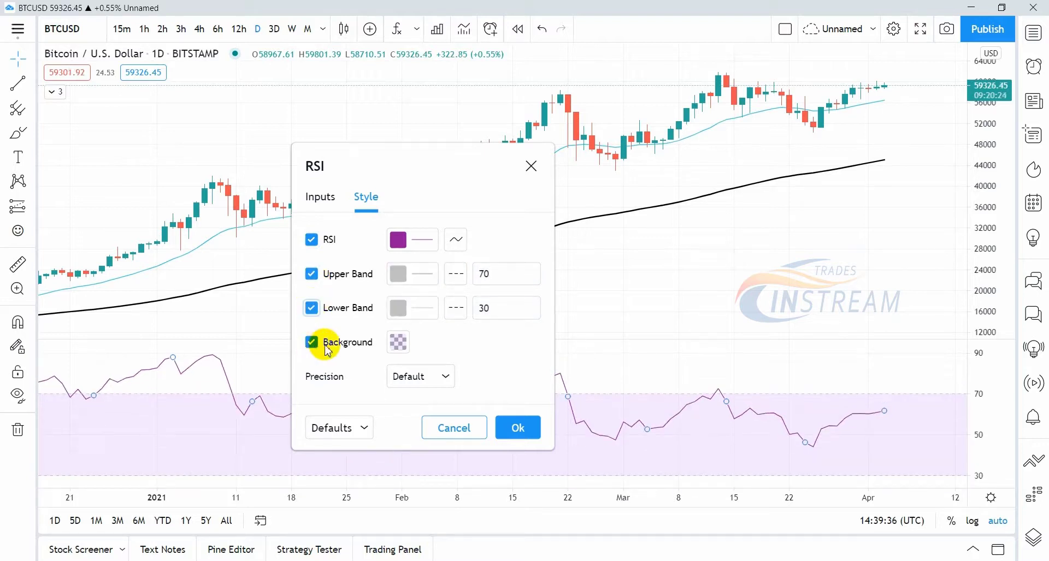
click(318, 345)
click(312, 343)
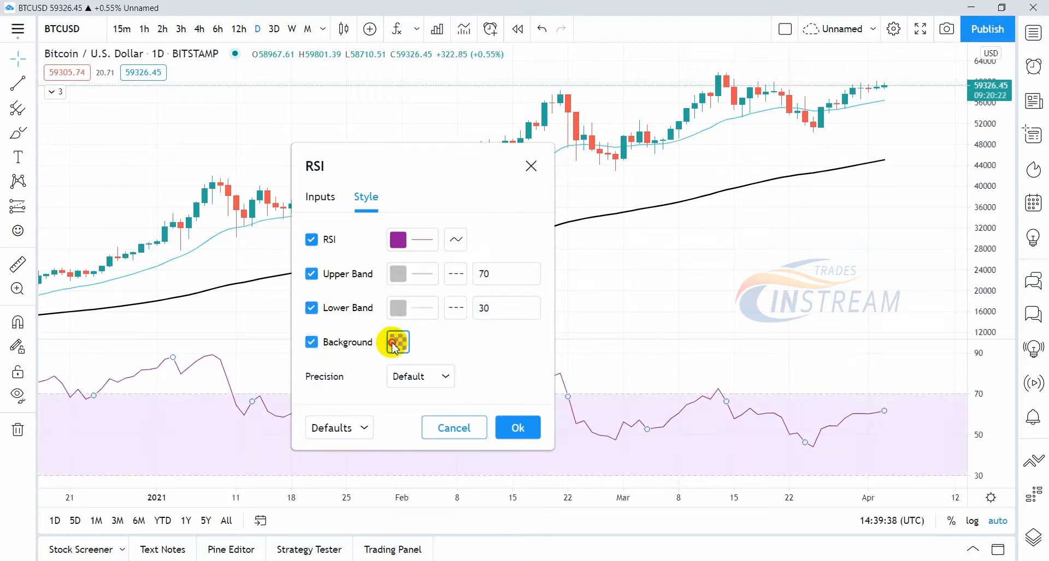
Make the RSI background faint grey and both 70/30 band lines darker grey, then apply.
click(393, 348)
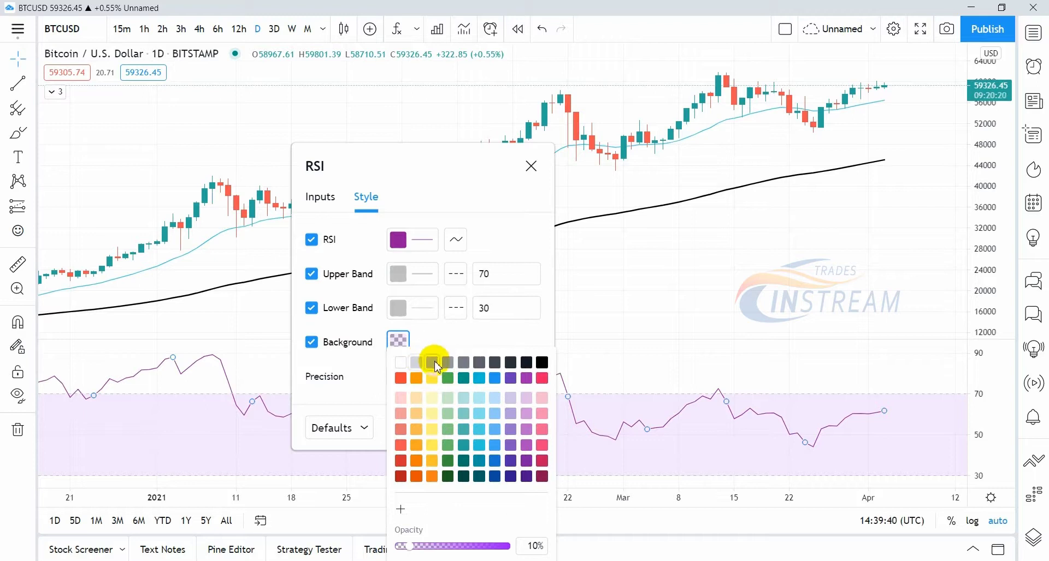
click(435, 362)
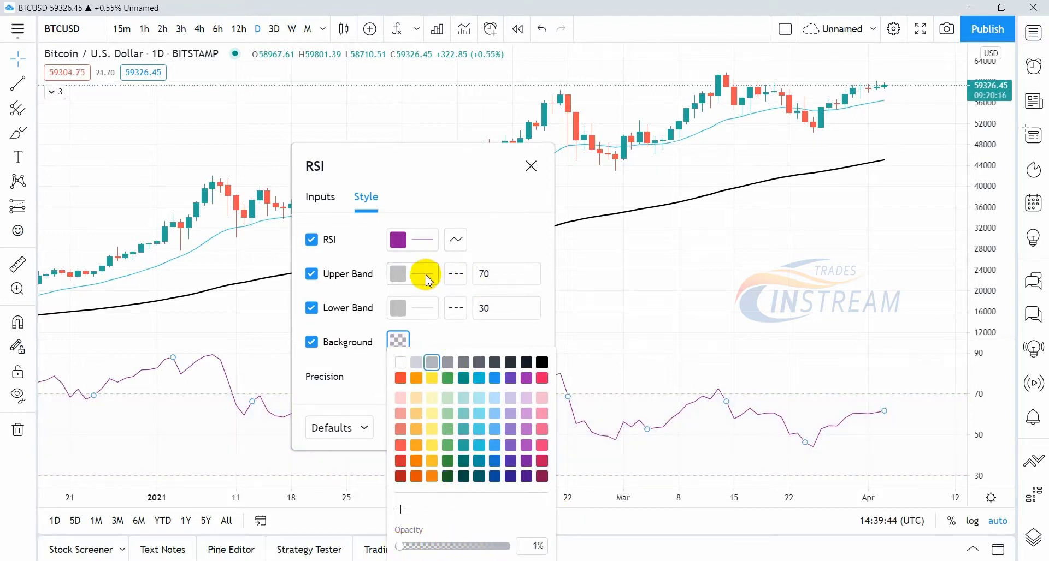
click(407, 273)
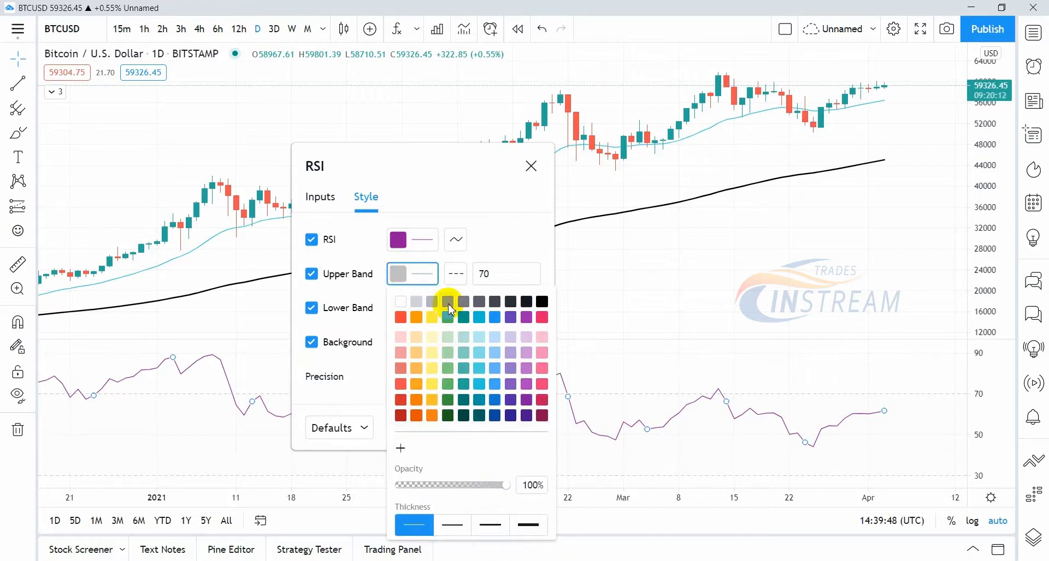
click(488, 241)
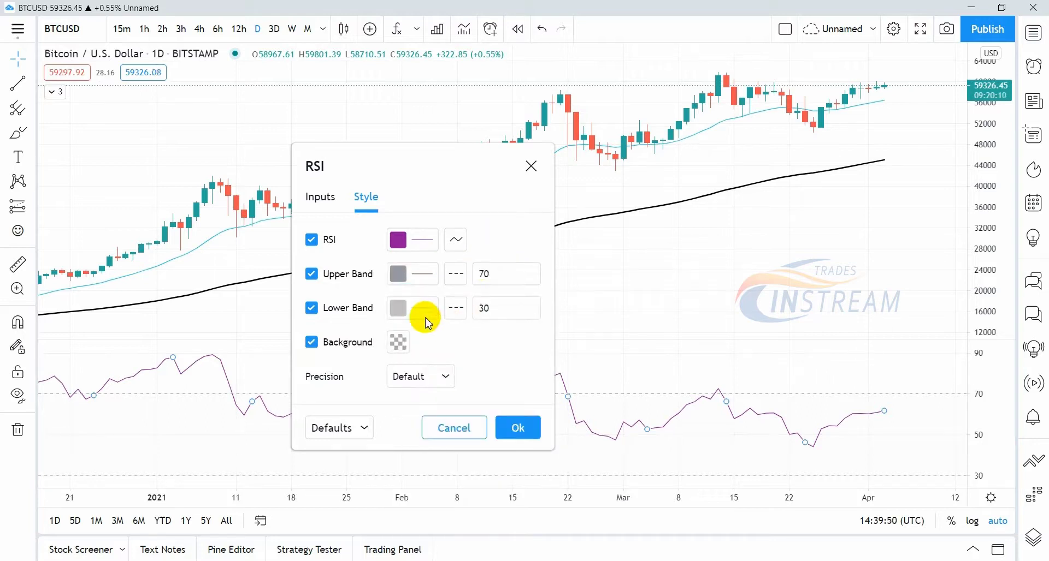
click(399, 311)
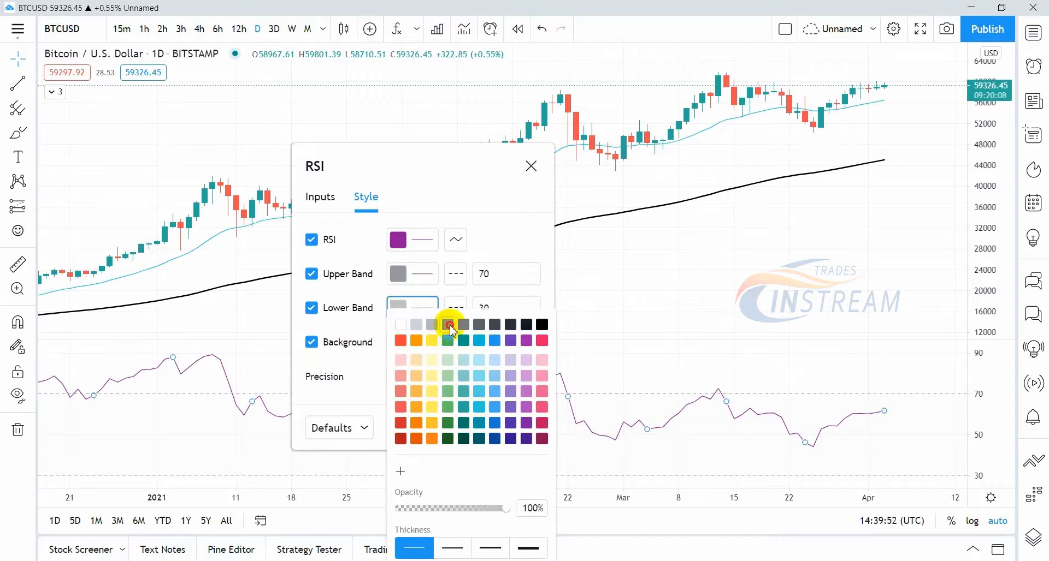
click(507, 243)
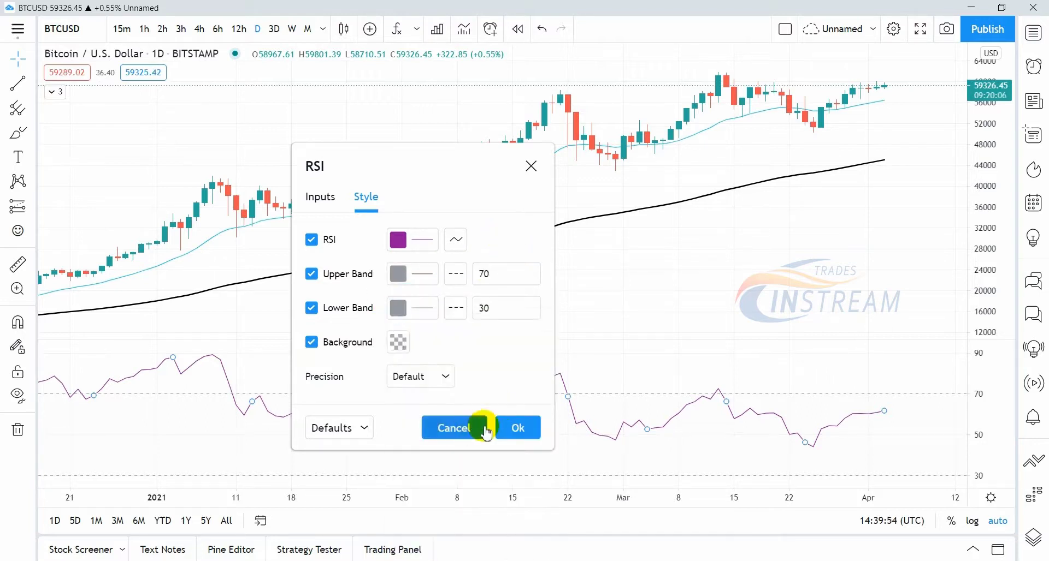
click(518, 432)
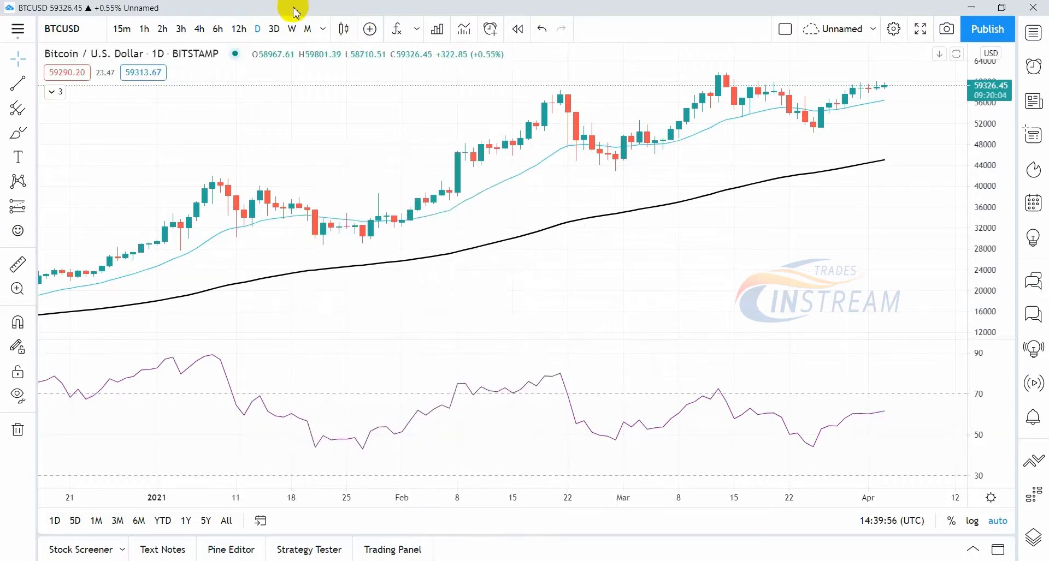
Try the 12h and 6h intervals, then settle the BTCUSD chart on 1D candles.
click(242, 31)
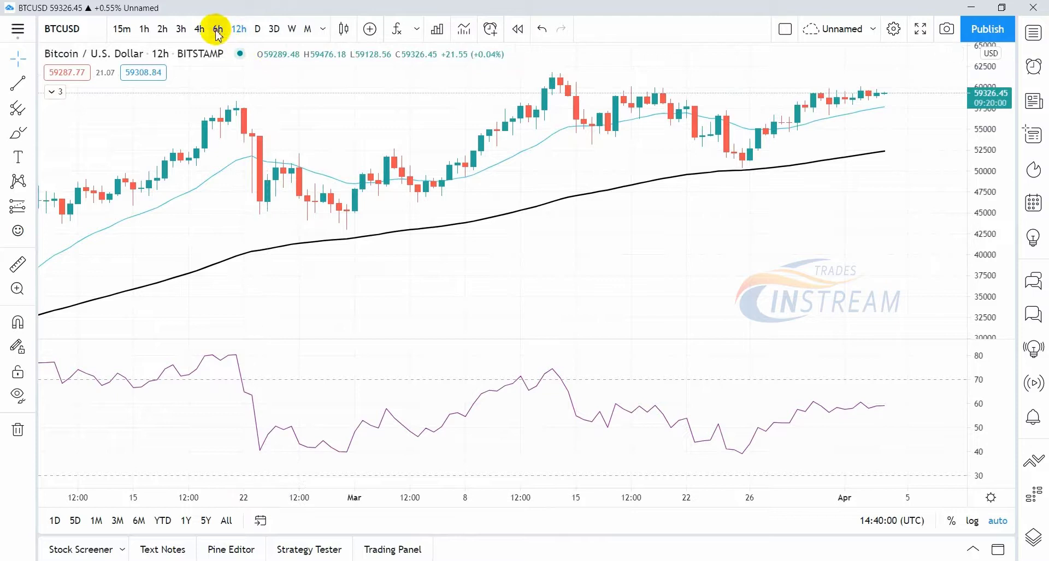
click(218, 31)
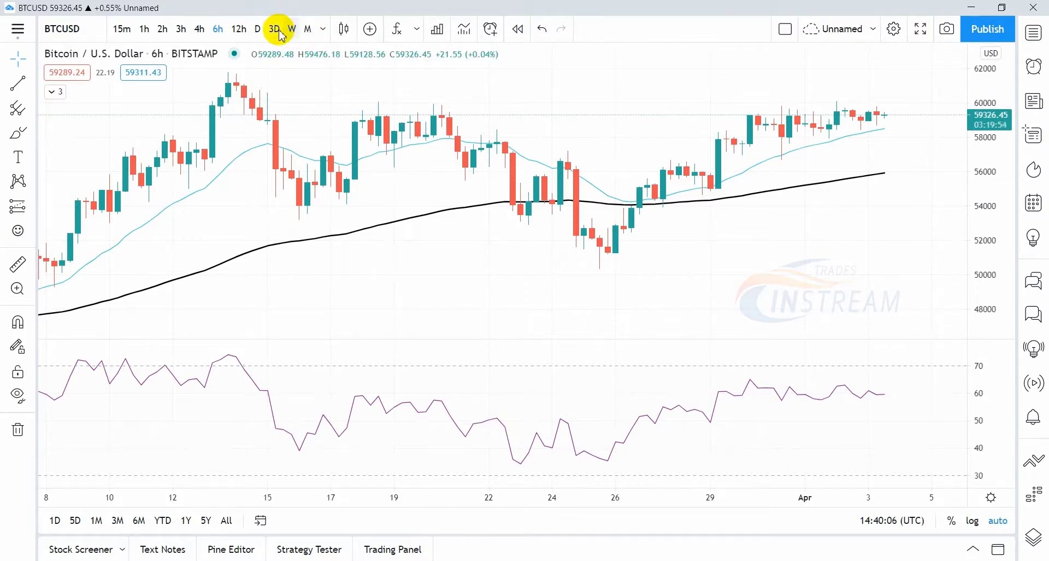
click(260, 30)
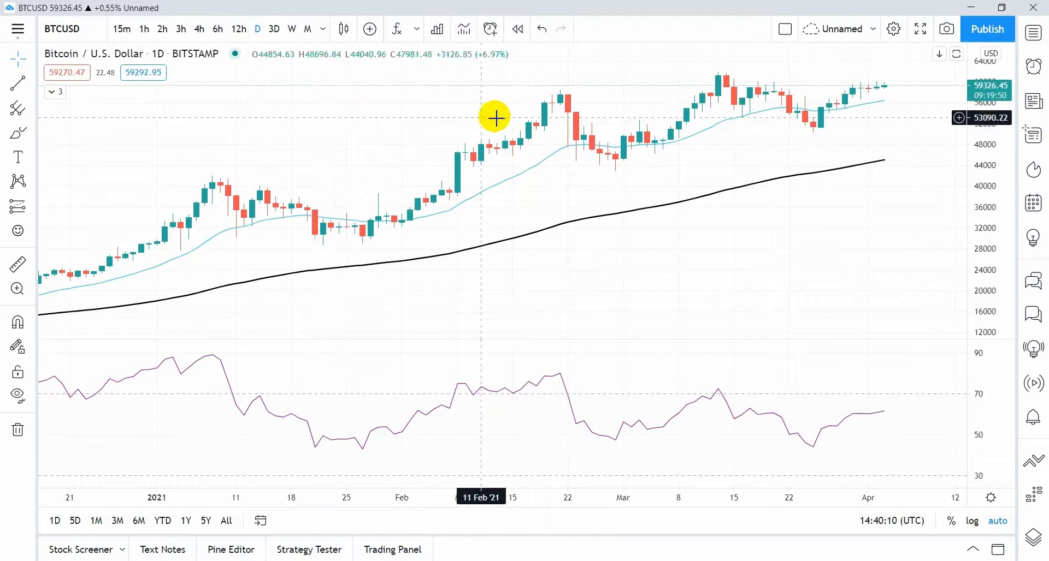
Split the window into two side-by-side charts and make the right one active.
click(787, 31)
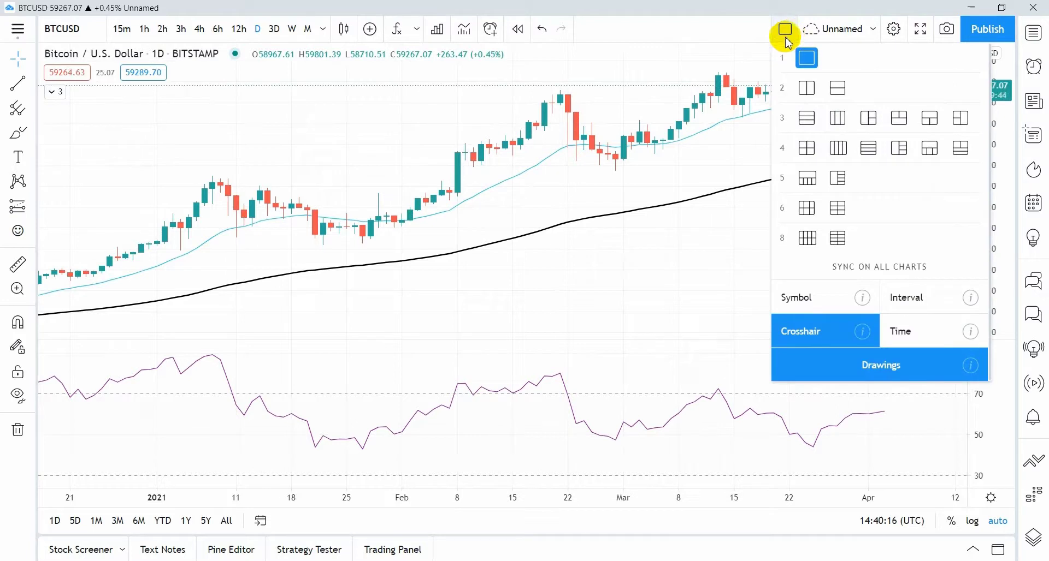
click(808, 89)
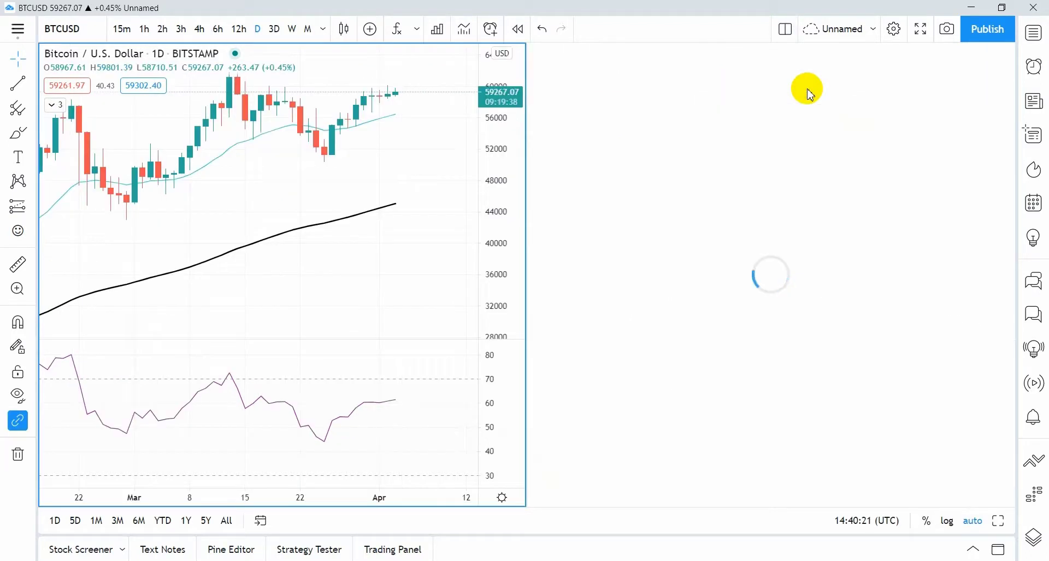
click(771, 181)
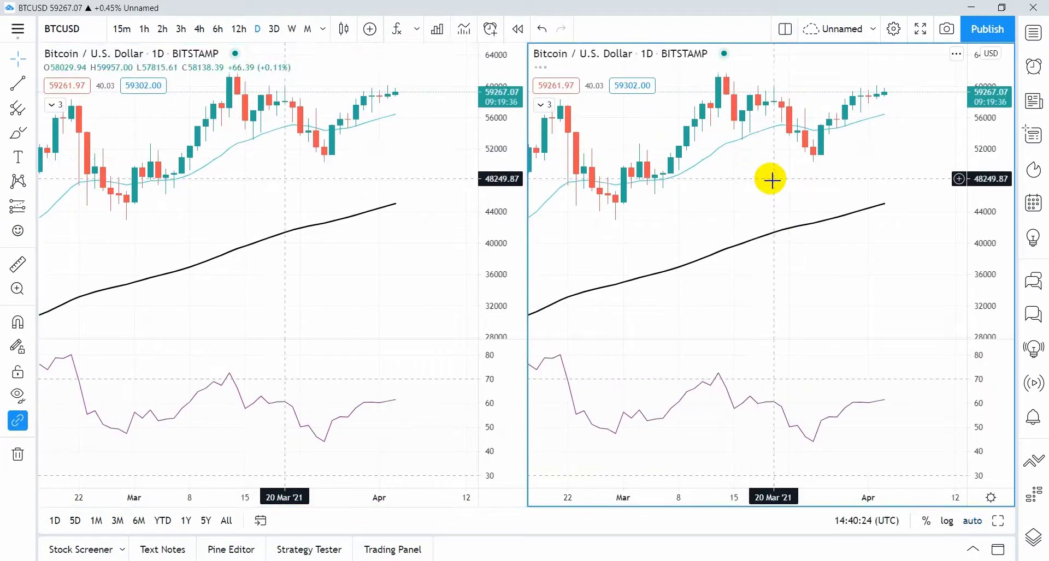
Search 'ETH' among crypto symbols and load ETHPERP (BINANCE) into the right chart.
click(70, 28)
text(ETH)
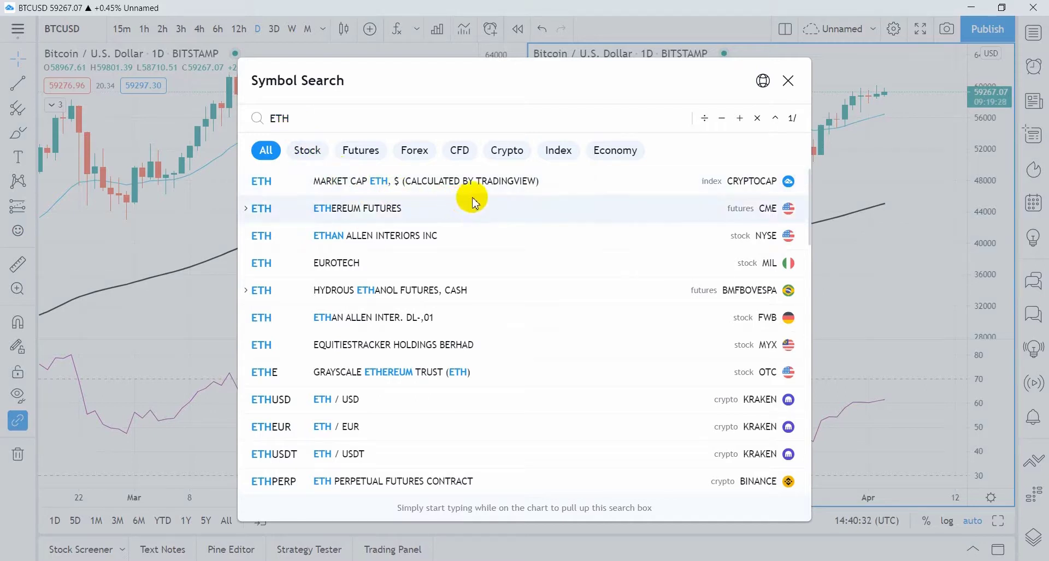
click(520, 153)
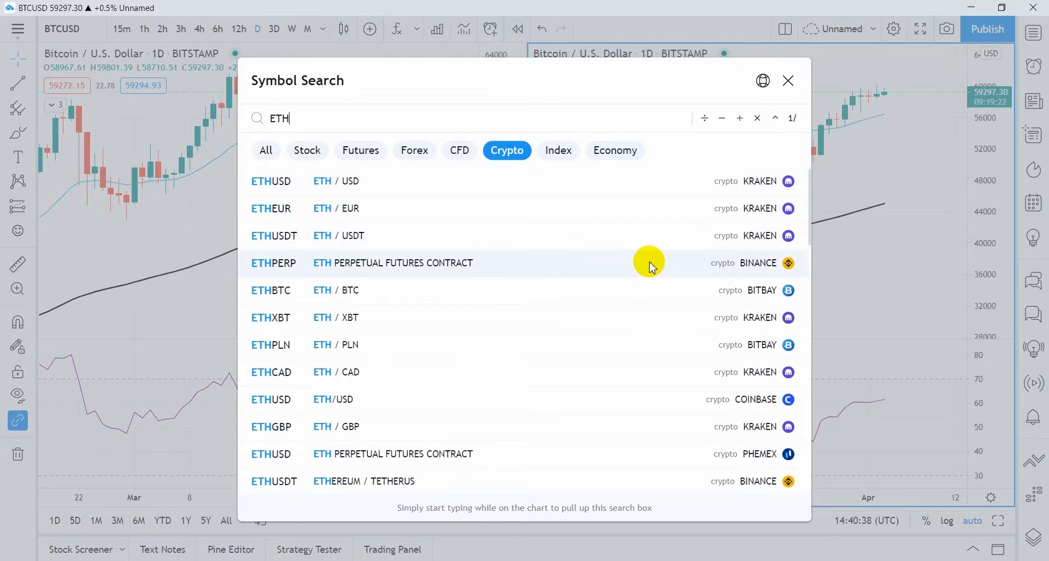
click(665, 271)
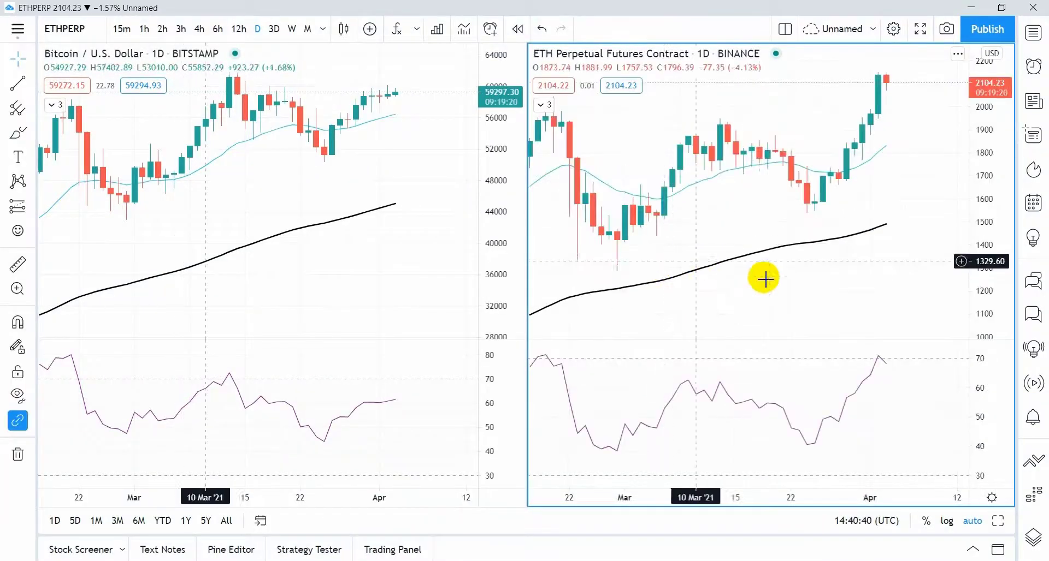
scroll(771, 272, down, 3)
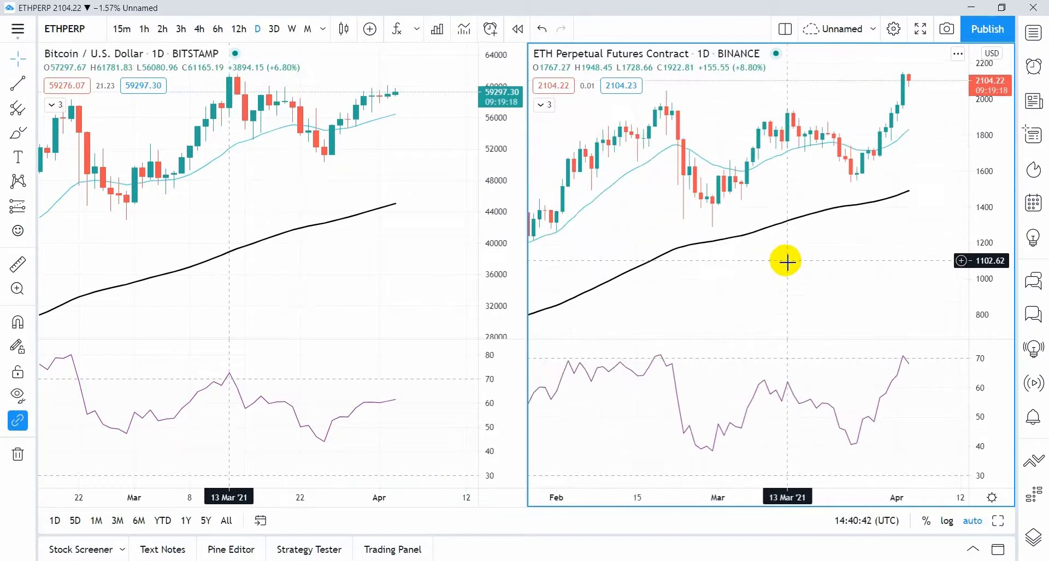
drag(822, 254, 842, 251)
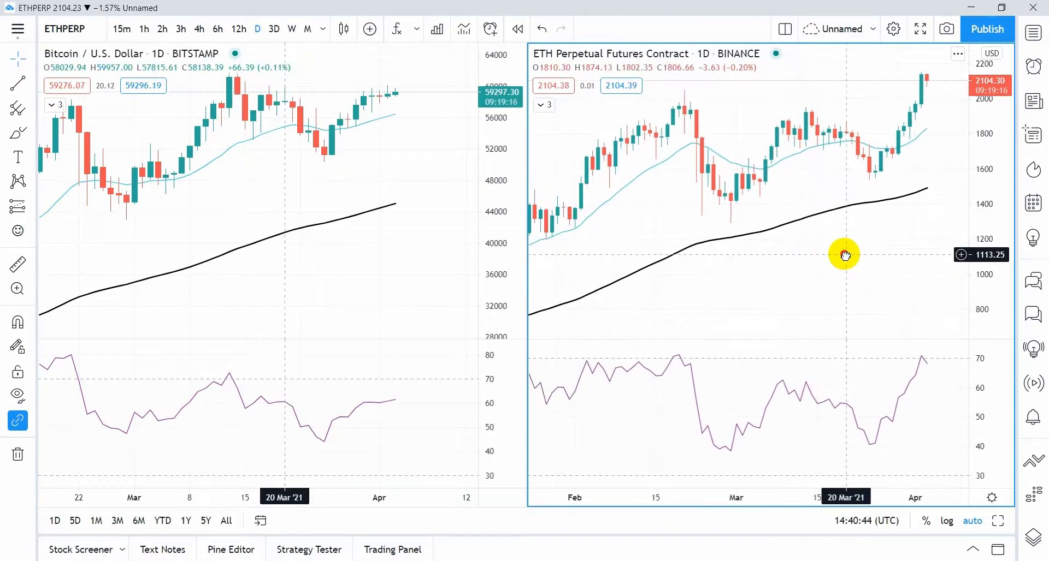
Switch to the two-row layout, then maximize and restore the ETH price pane.
click(785, 29)
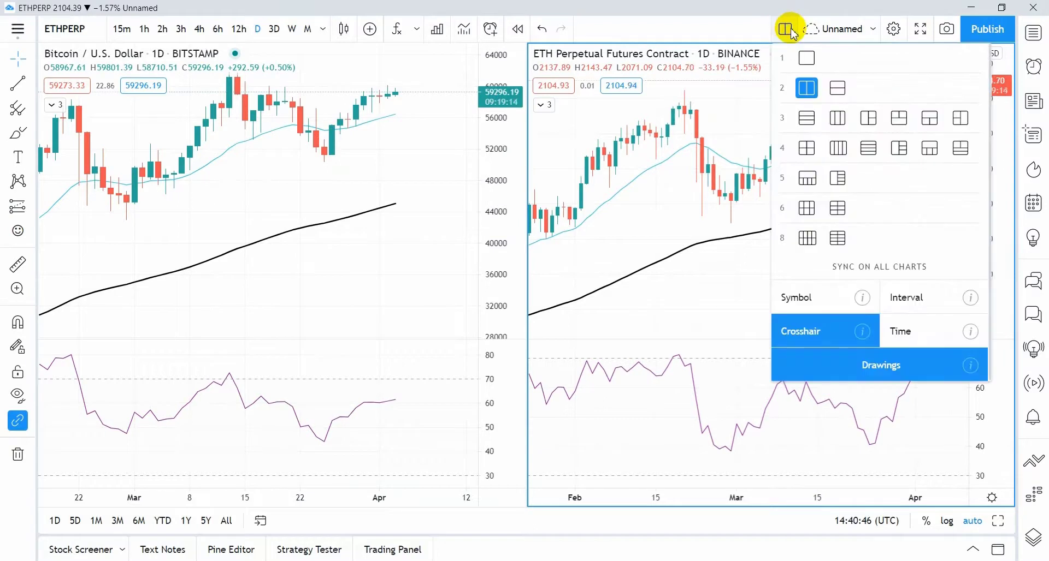
click(839, 88)
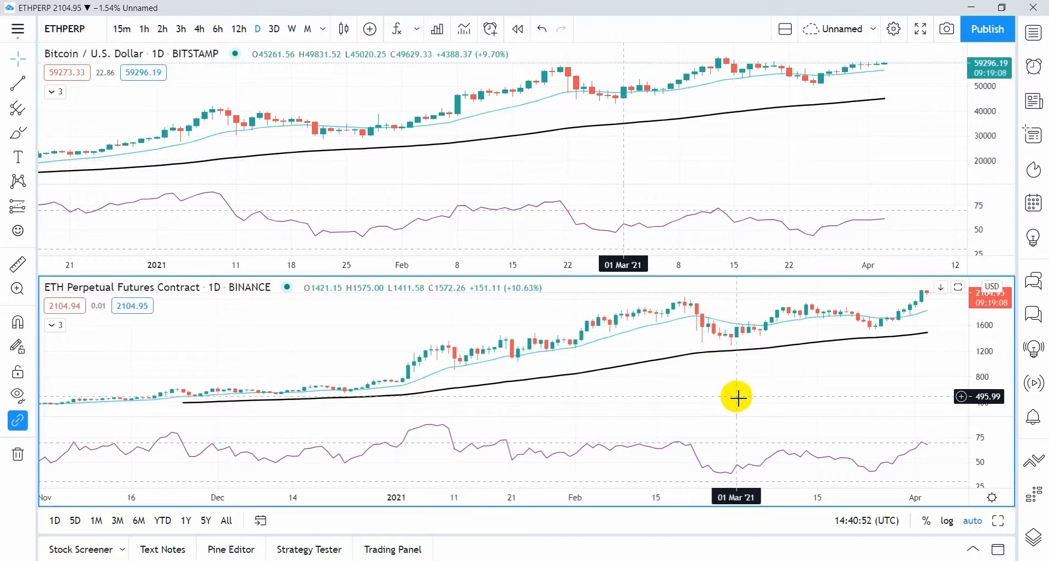
double_click(765, 384)
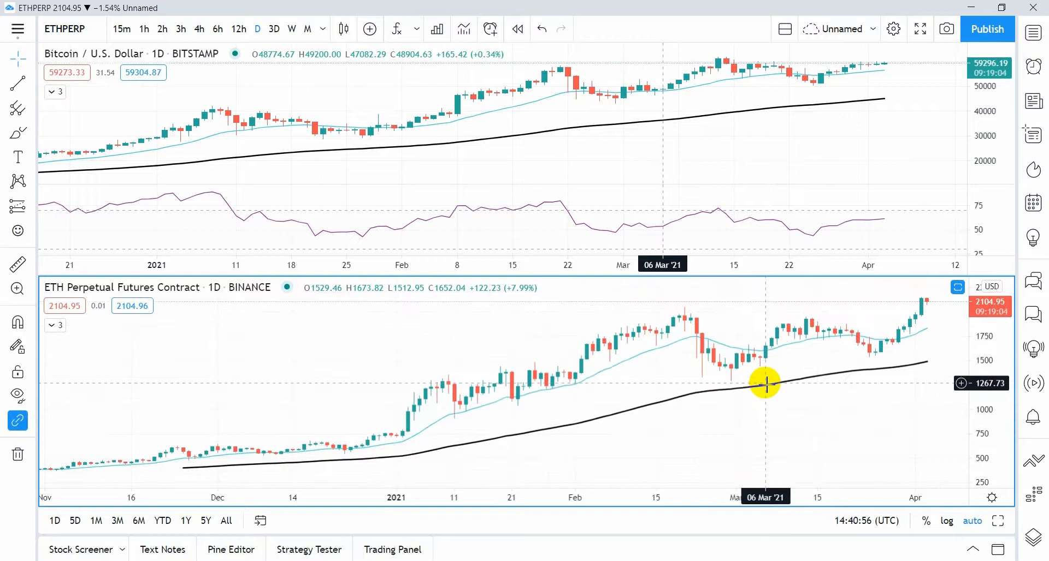
double_click(783, 411)
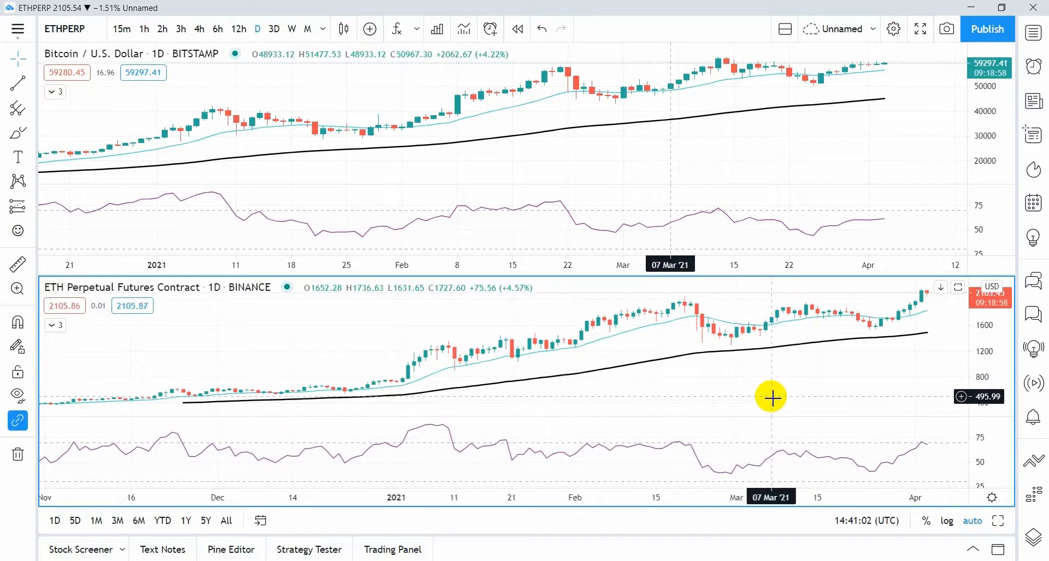
Maximize and restore the ETH panes, then enlarge the Bitcoin price pane alone.
double_click(928, 470)
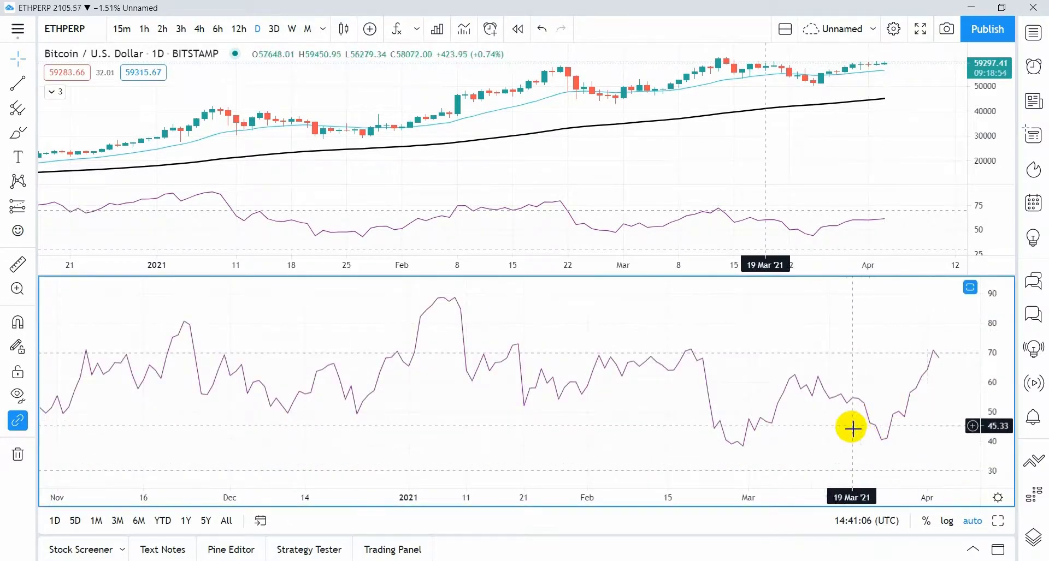
double_click(816, 434)
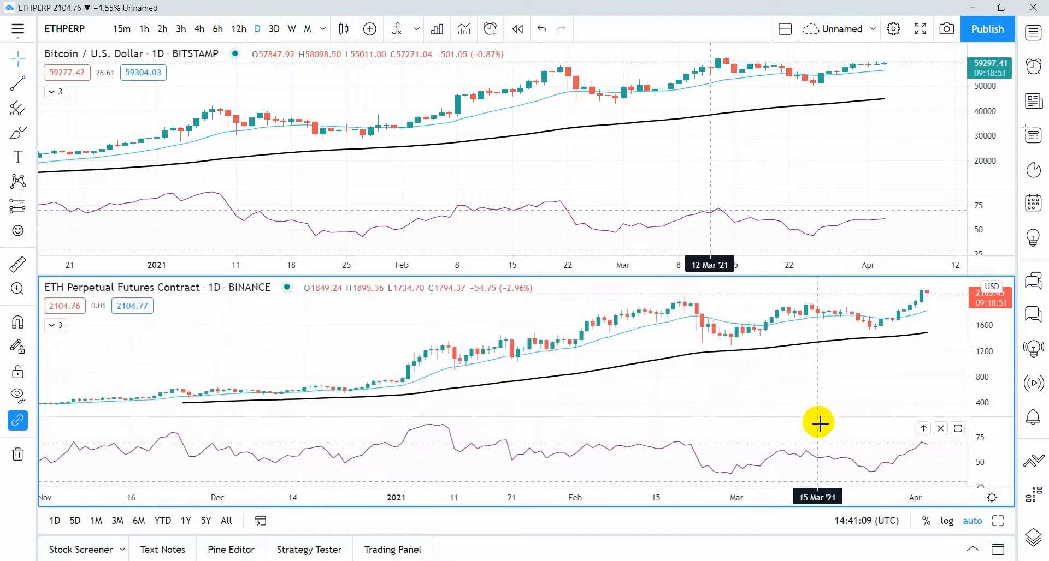
double_click(819, 381)
double_click(779, 159)
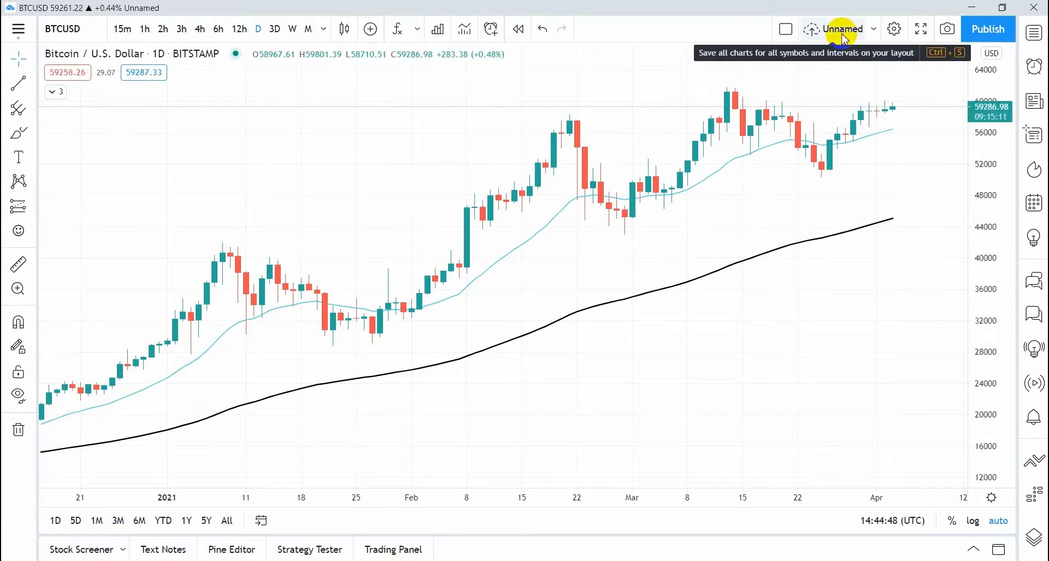
Rename the Unnamed chart layout to 'BTC 1D' and save it.
click(872, 30)
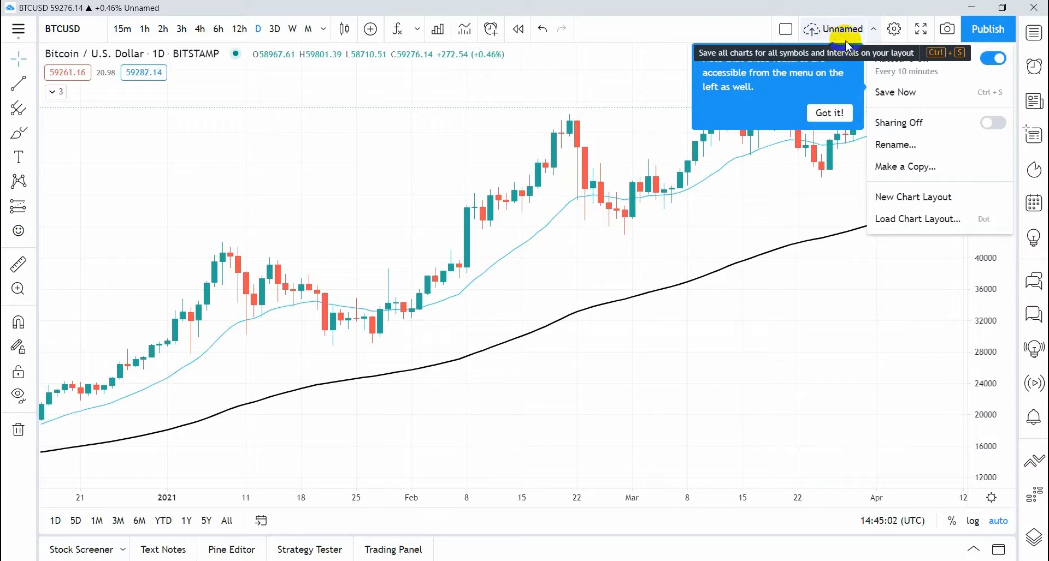
click(896, 144)
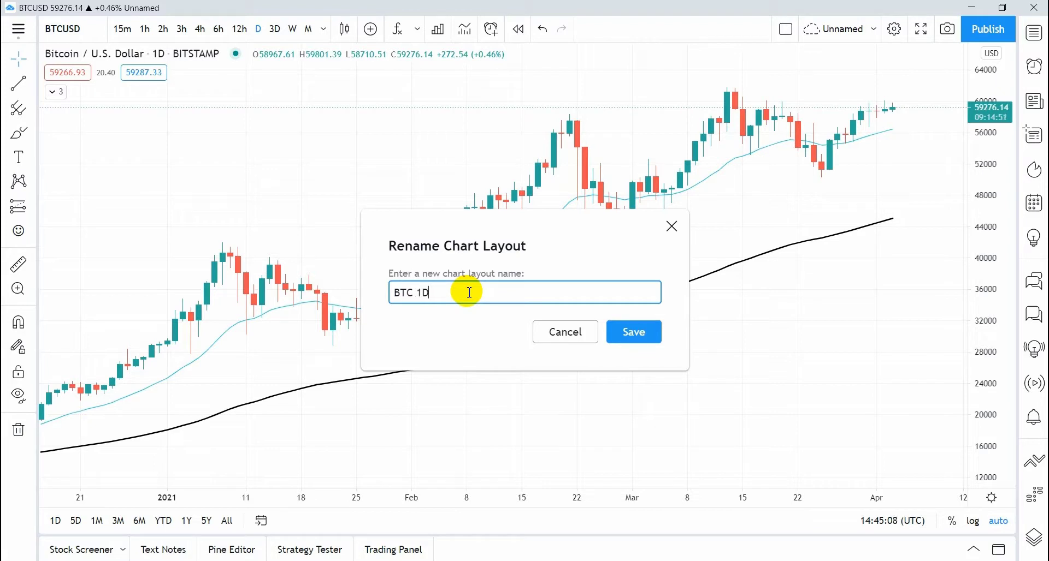
text(BTC 1D)
click(632, 336)
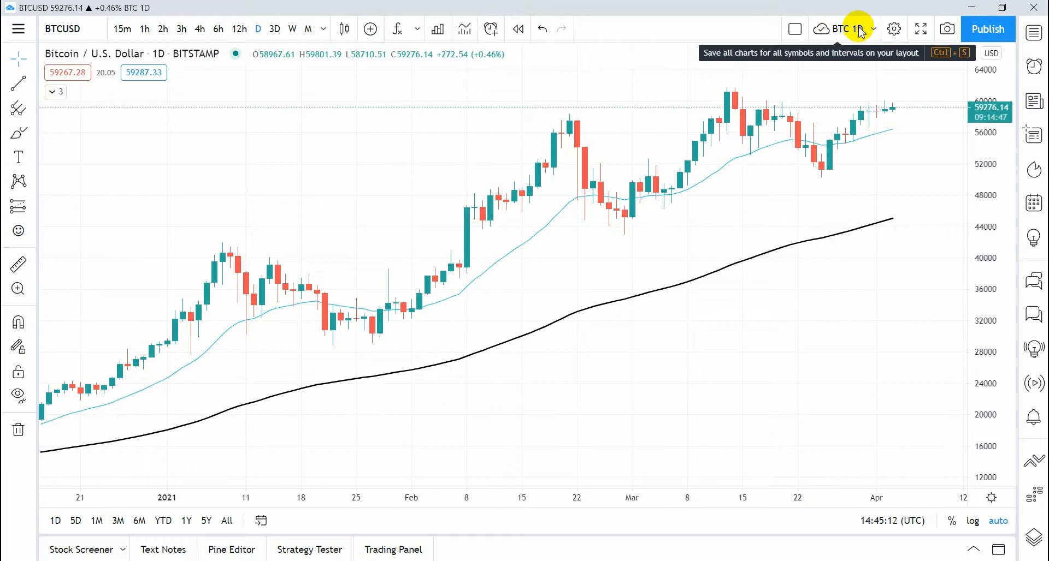
Save a copy of the layout as 'BTC 1D copy'.
click(874, 31)
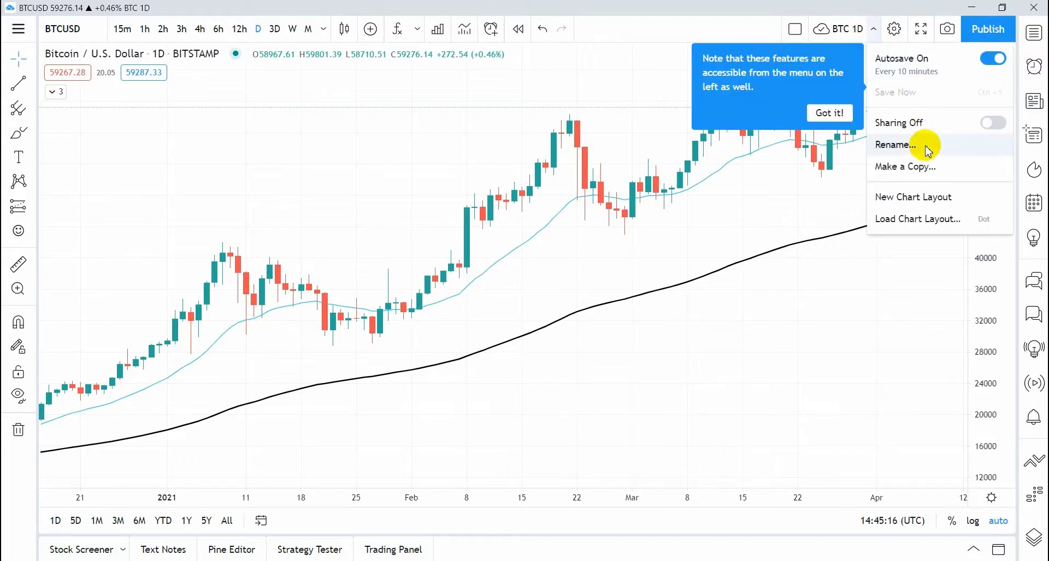
click(916, 168)
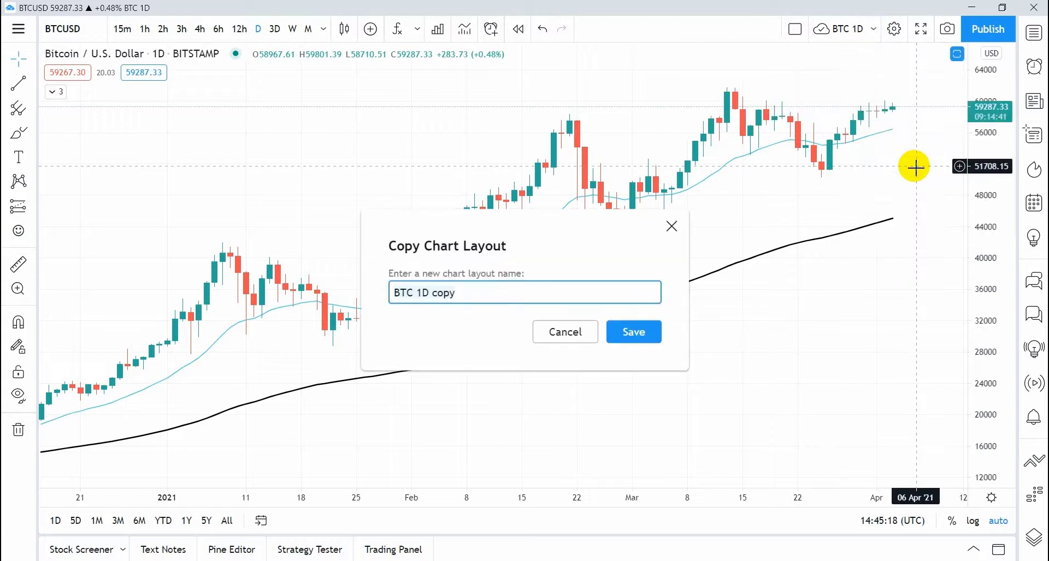
click(642, 341)
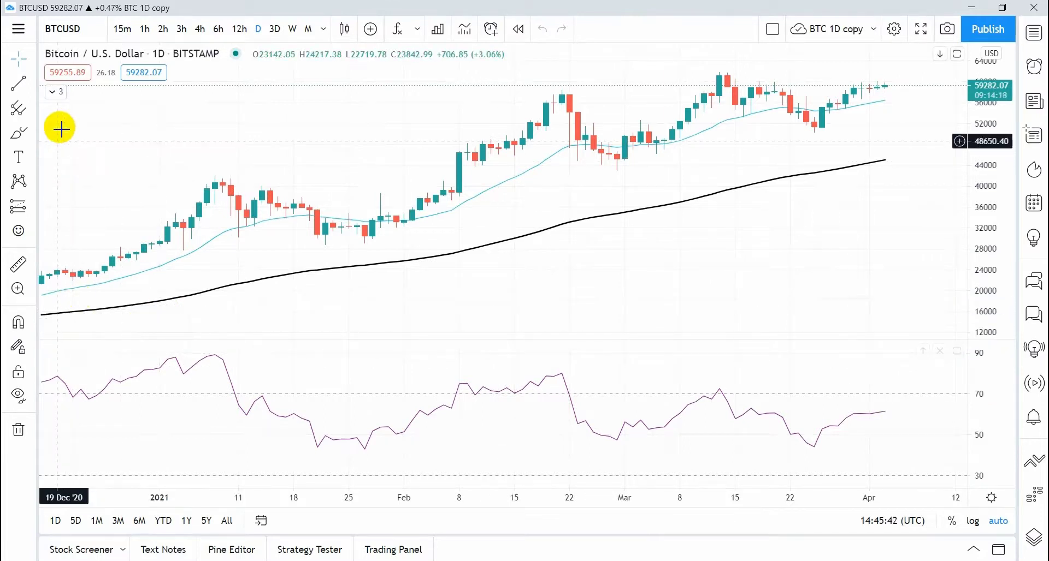
Remove the RSI pane from the copied layout's chart.
click(54, 91)
mouse_move(111, 351)
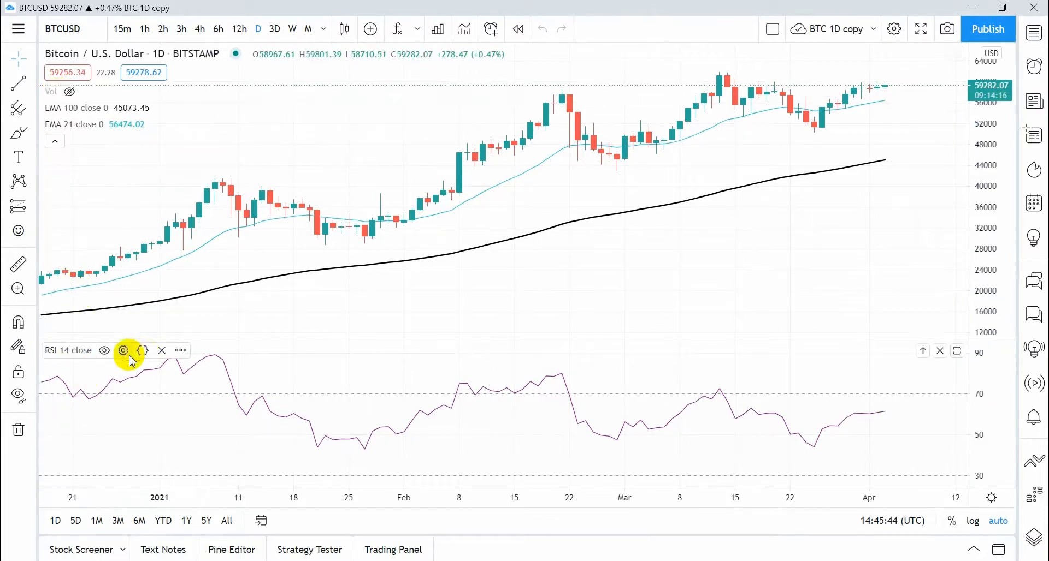
click(164, 351)
mouse_move(90, 101)
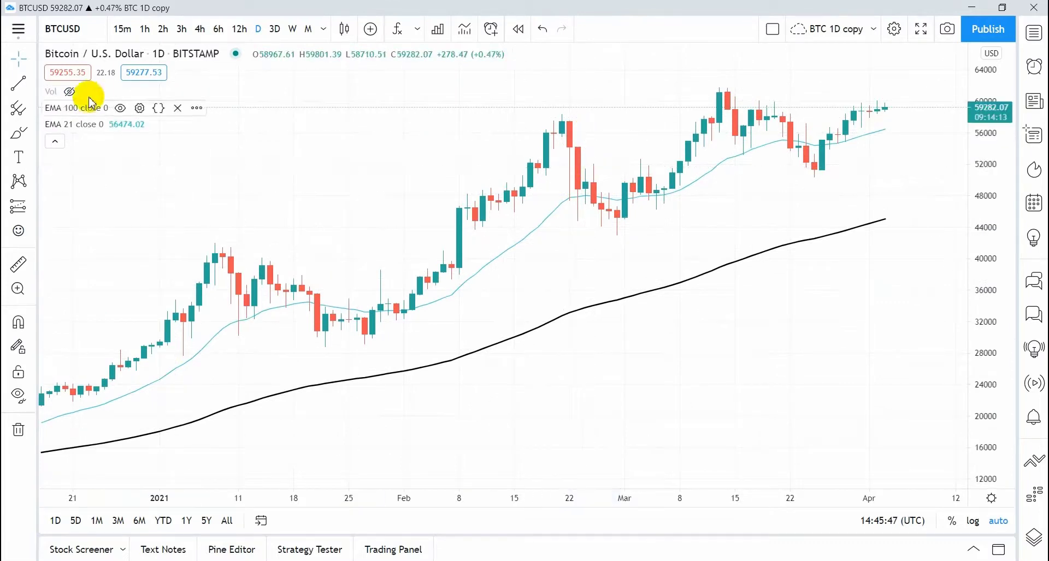
Change the black EMA's length from 100 to 200.
click(533, 333)
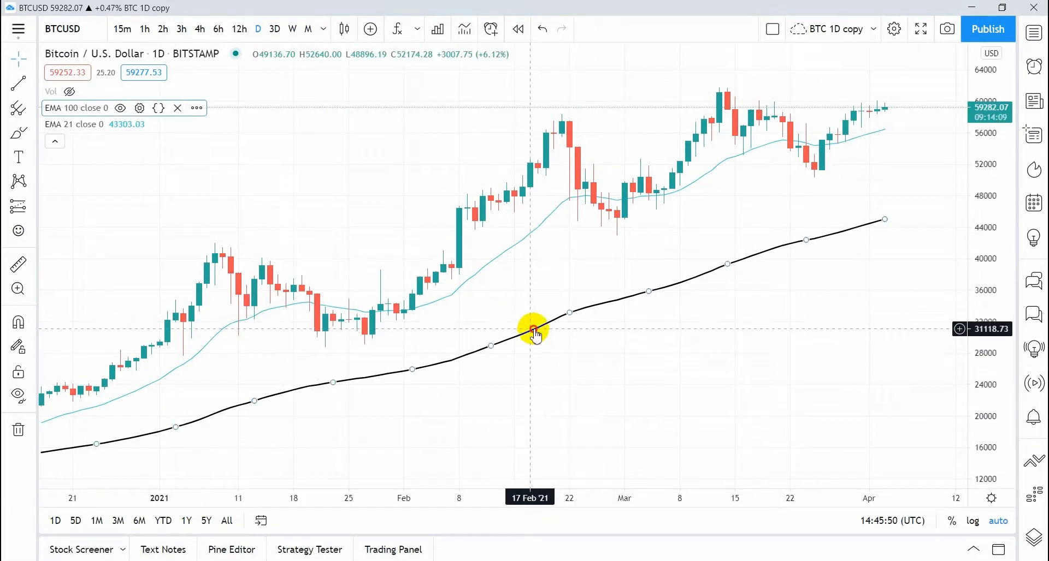
double_click(555, 323)
click(426, 237)
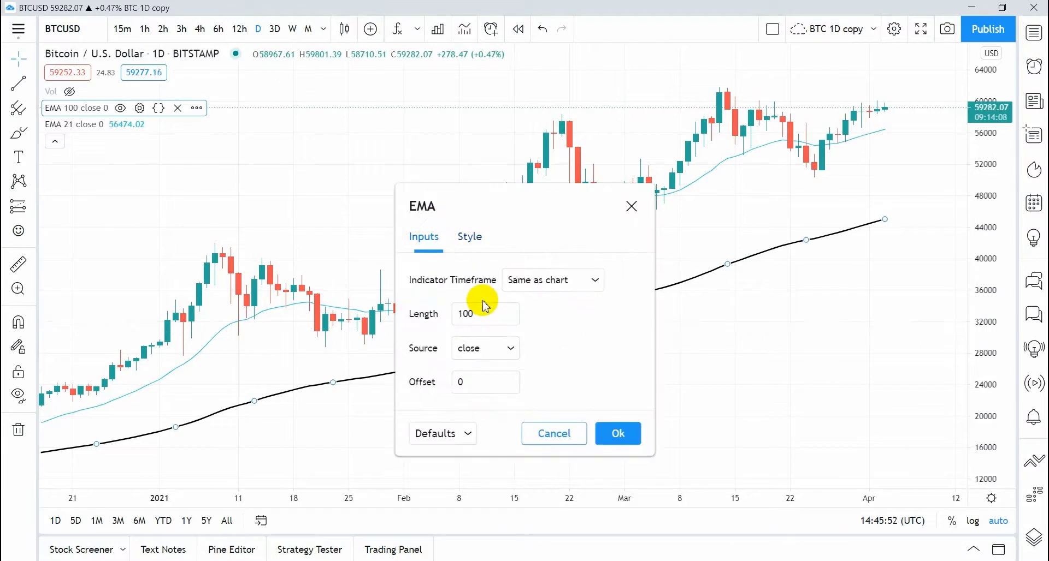
double_click(463, 314)
text(200)
click(623, 434)
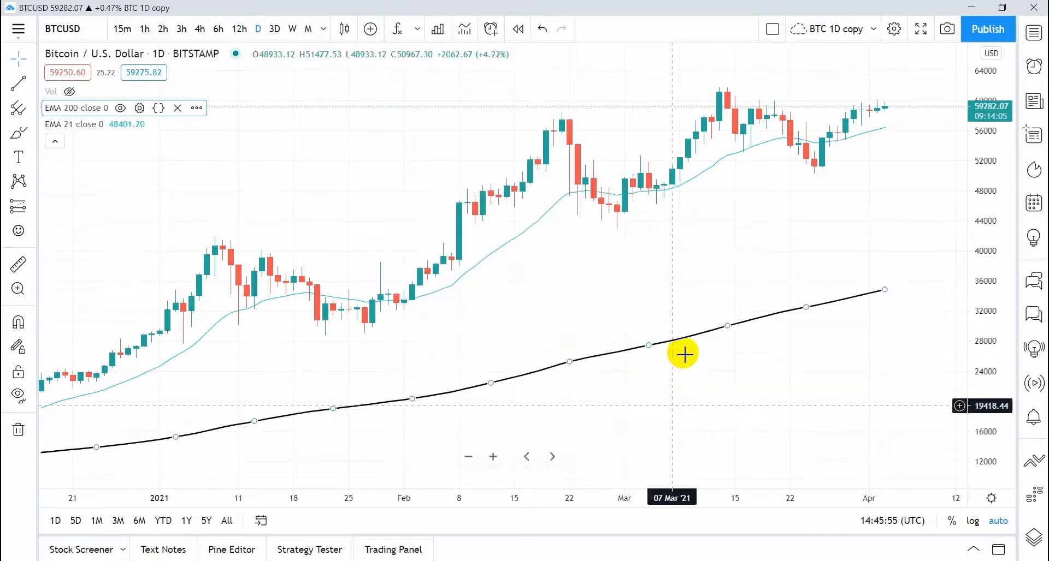
click(873, 30)
Switch the chart to ETHUSD (KRAKEN) on the 3D interval and save the layout.
click(275, 30)
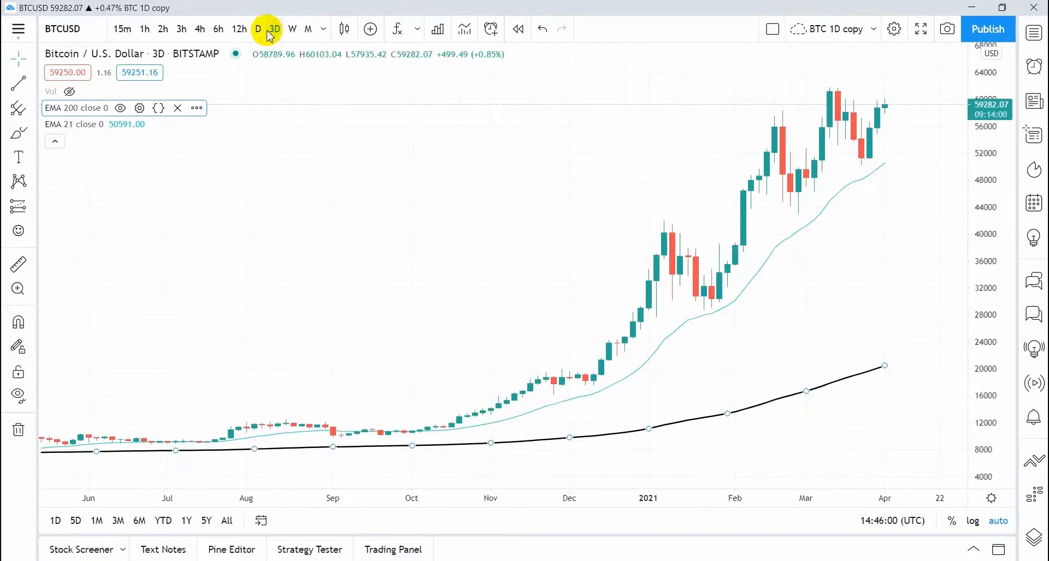
click(65, 28)
text(ETH)
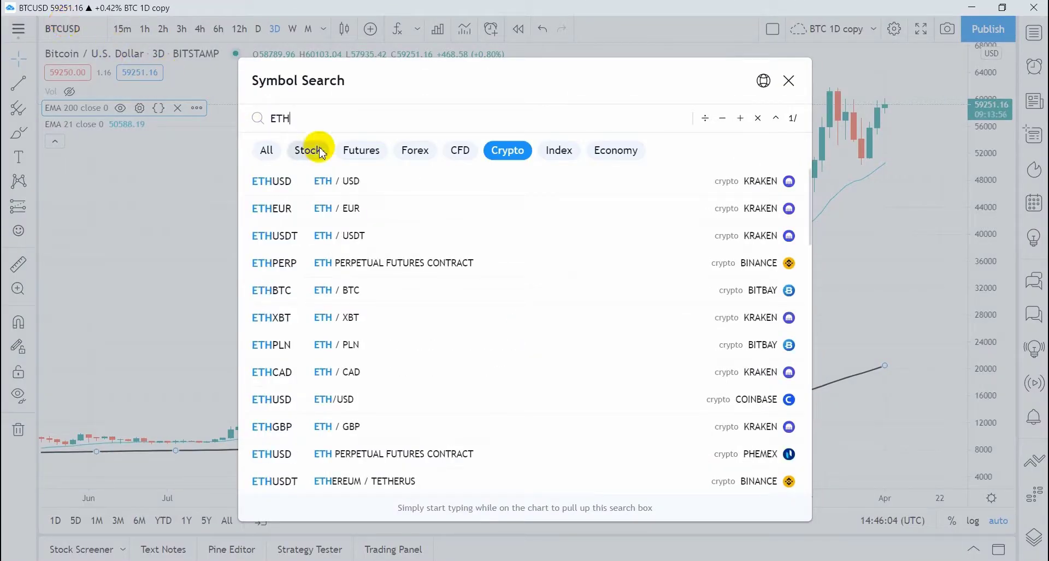
click(345, 181)
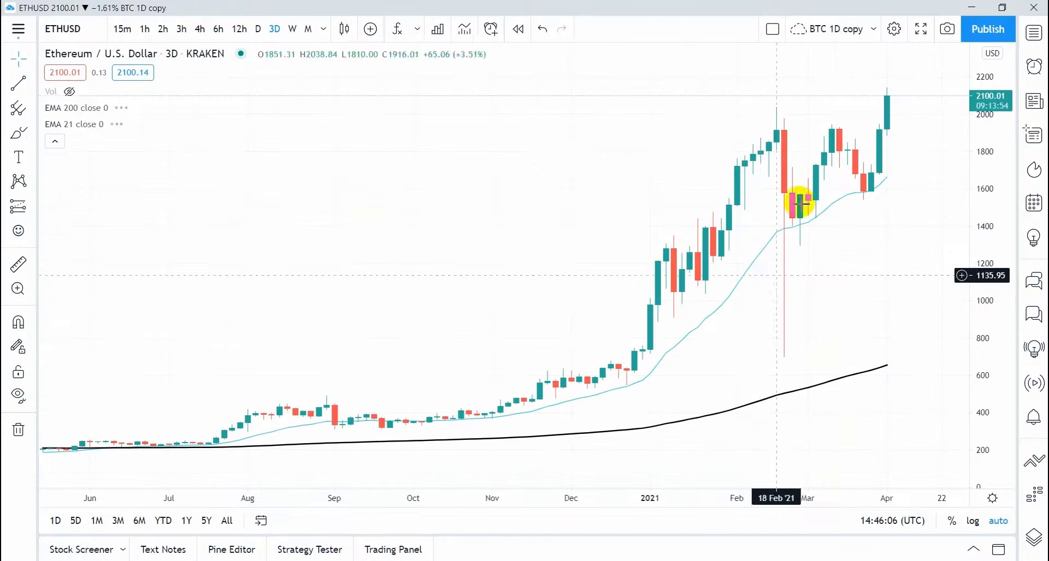
click(804, 34)
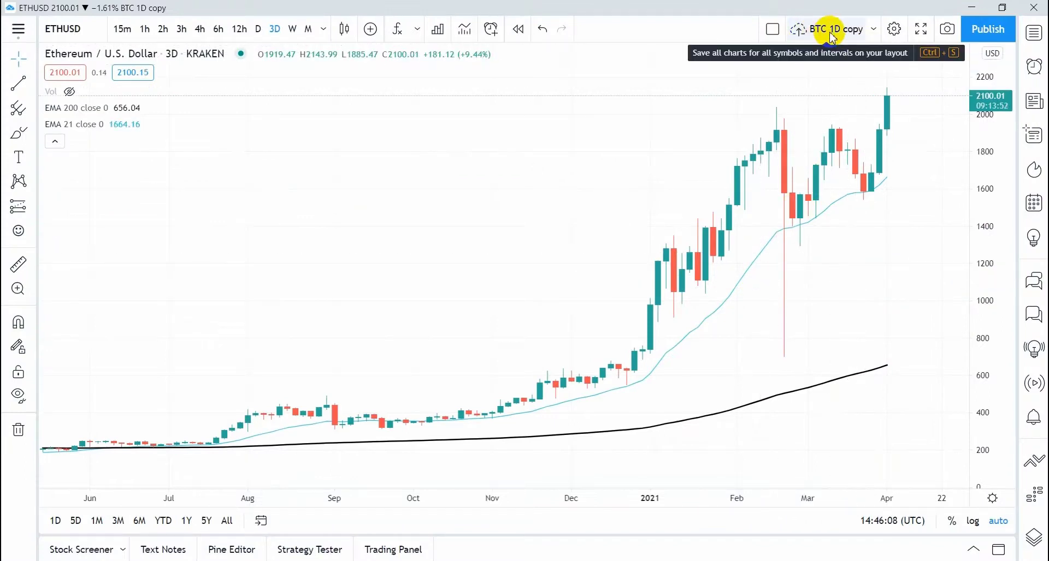
Rename the current chart layout to 'ETH 3D' and save it.
click(875, 31)
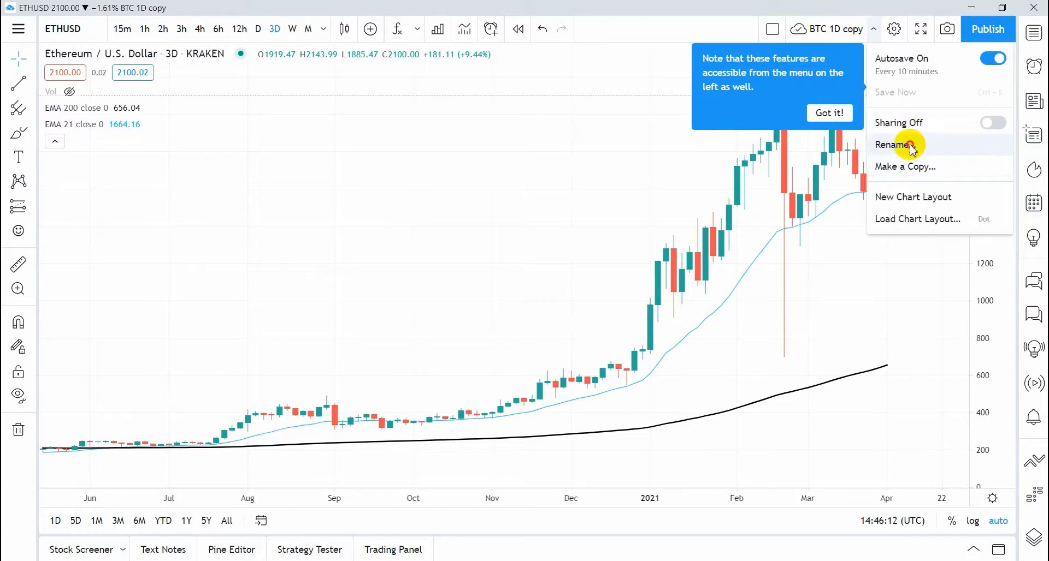
click(904, 144)
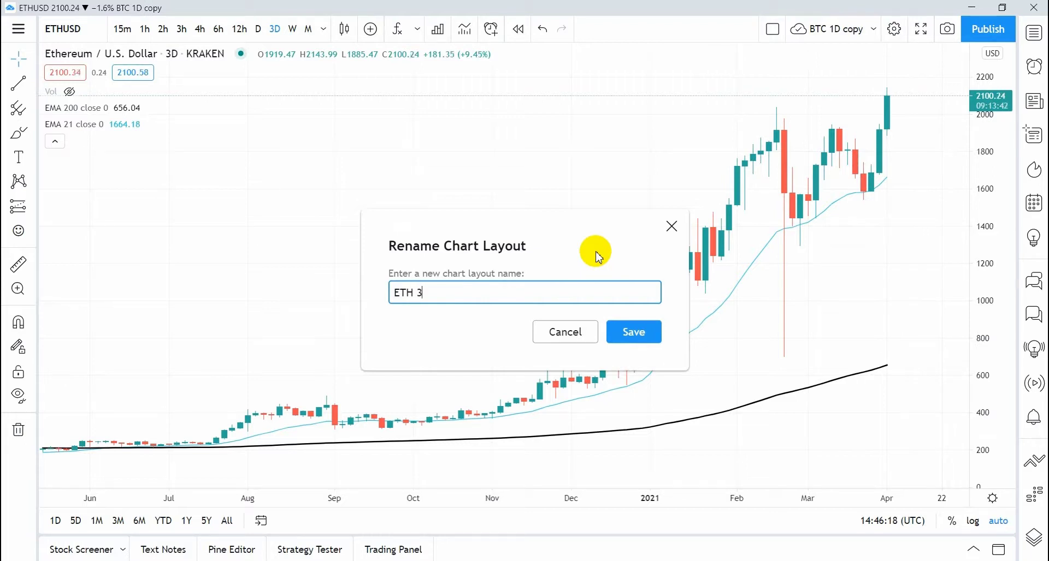
click(643, 330)
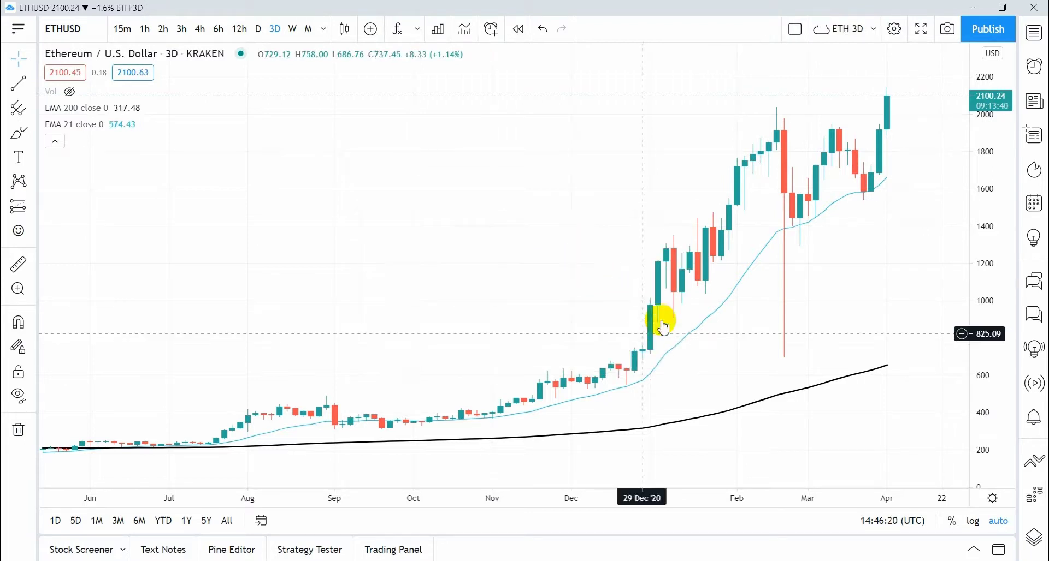
Mark the saved 'BTC 1D' layout as a favourite in the saved layouts list.
click(874, 32)
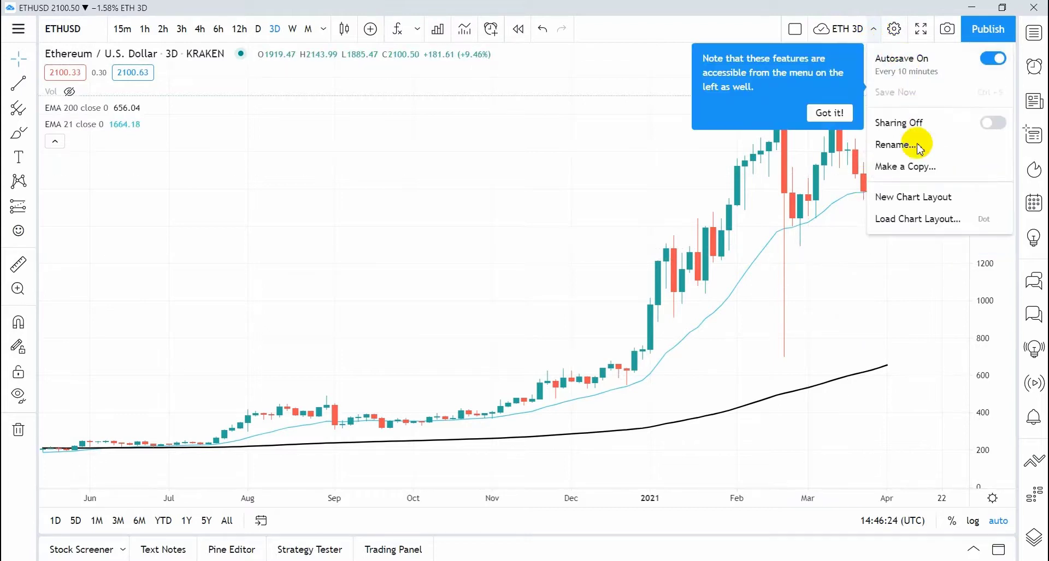
click(915, 220)
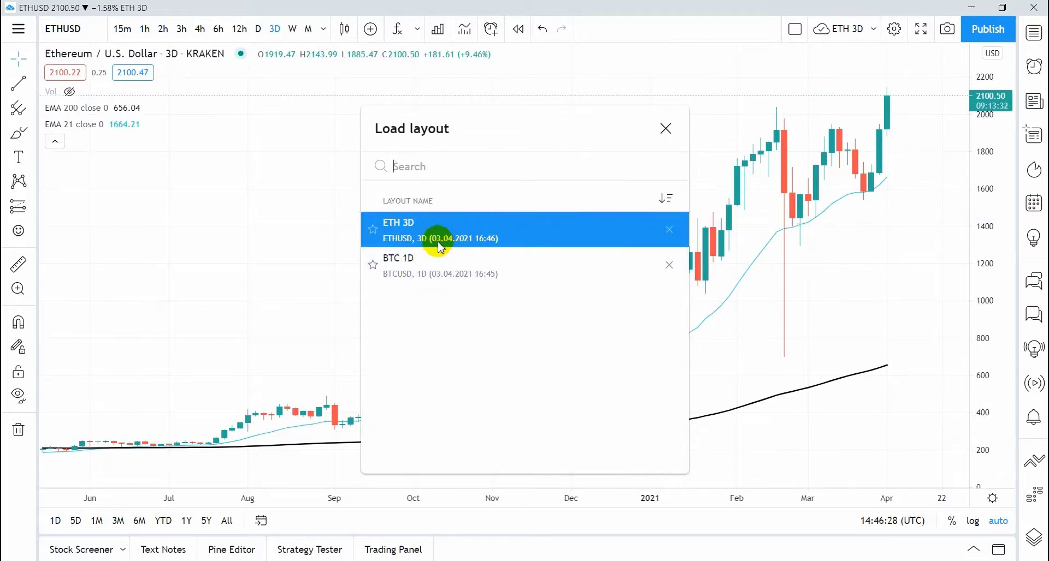
click(372, 265)
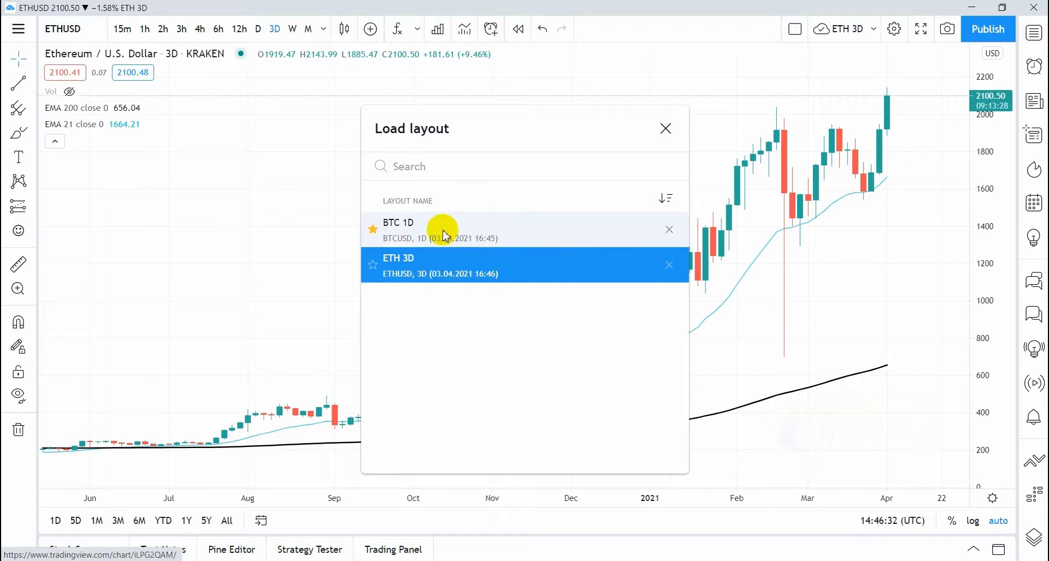
click(666, 129)
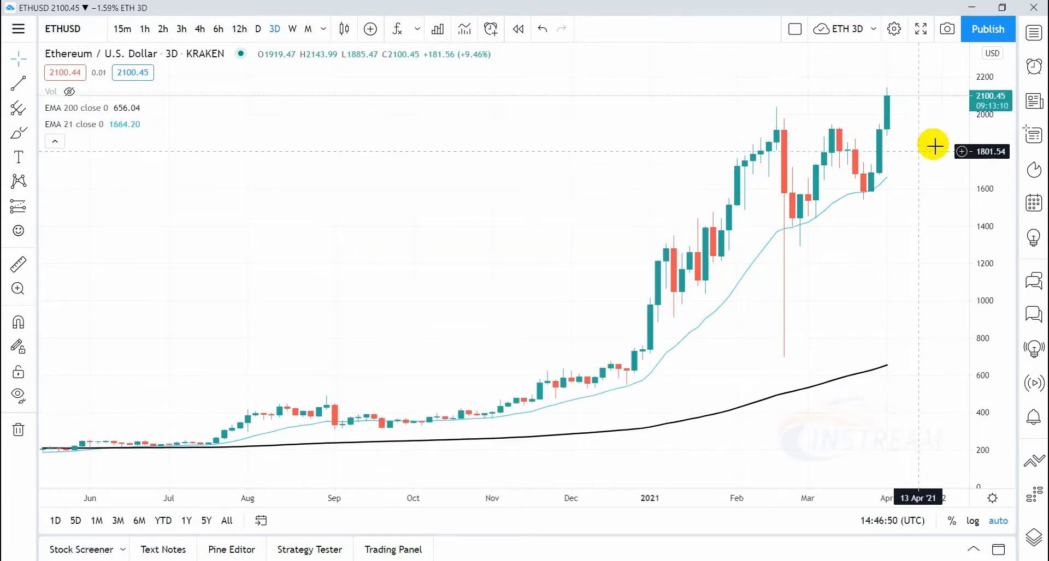
click(926, 34)
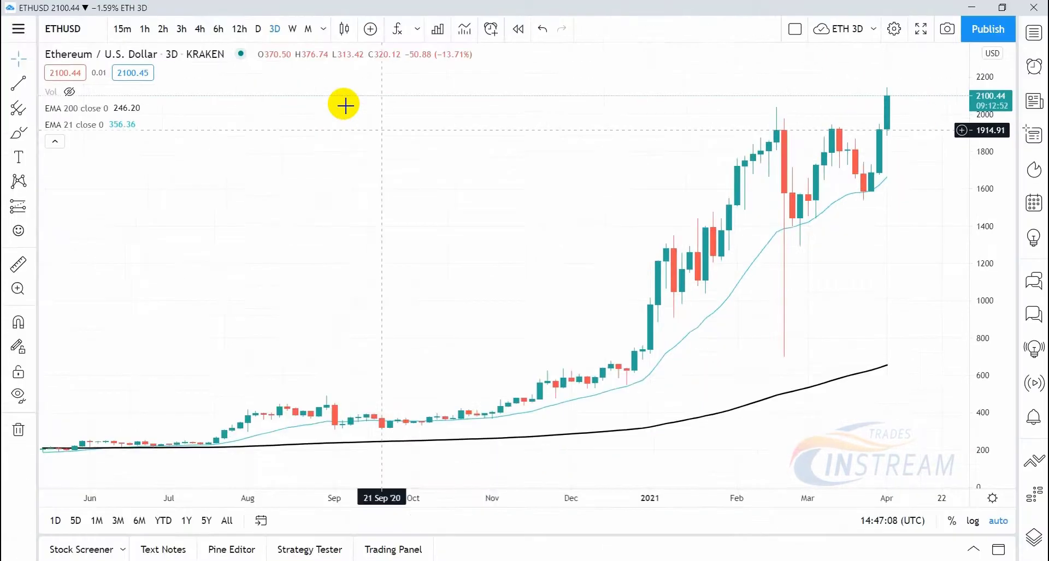
In Chart settings, keep OHLC values and enable bar change values in the status line, then view Appearance.
click(894, 30)
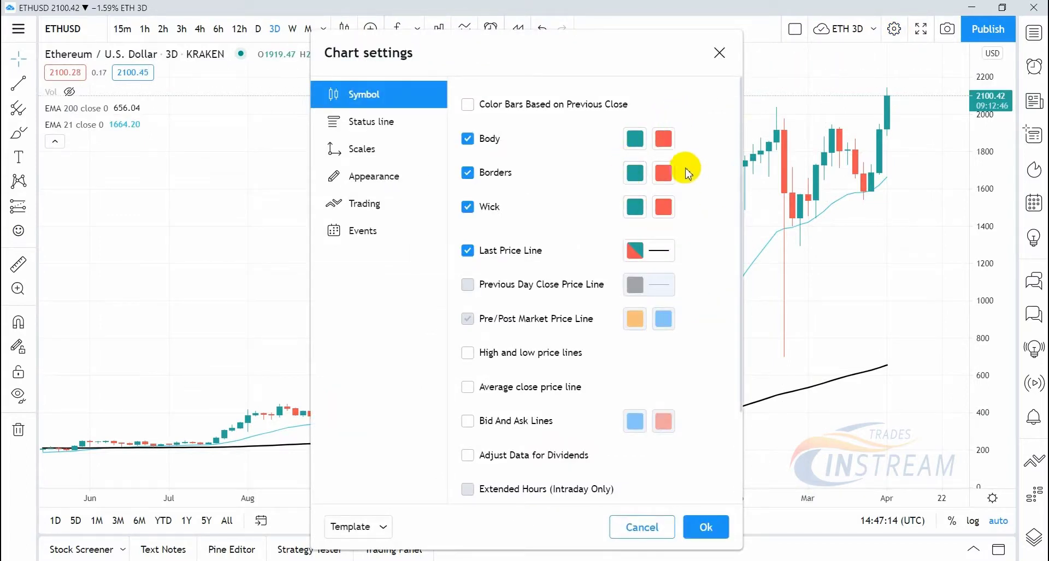
drag(597, 53, 515, 64)
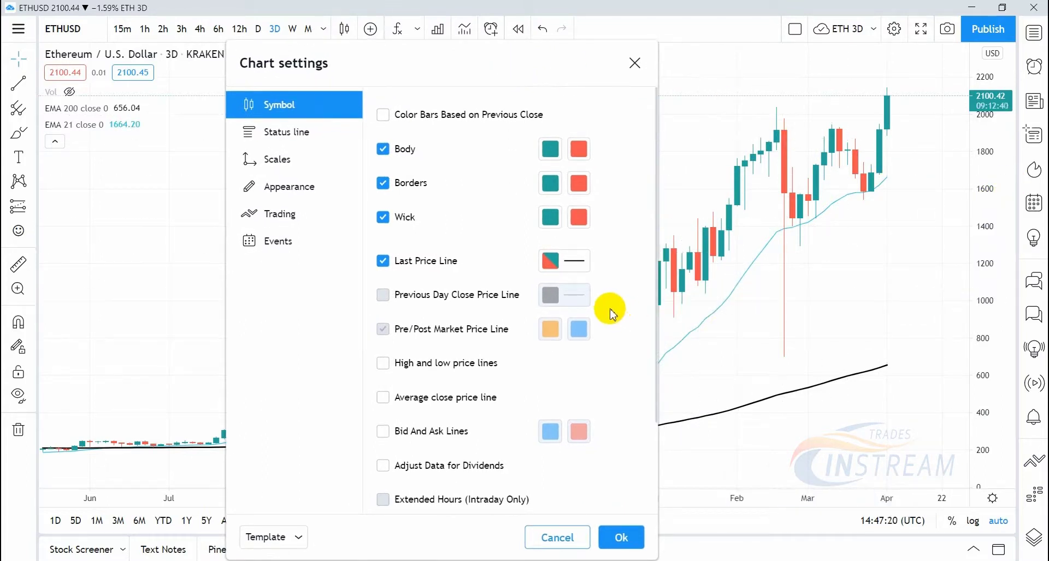
click(300, 143)
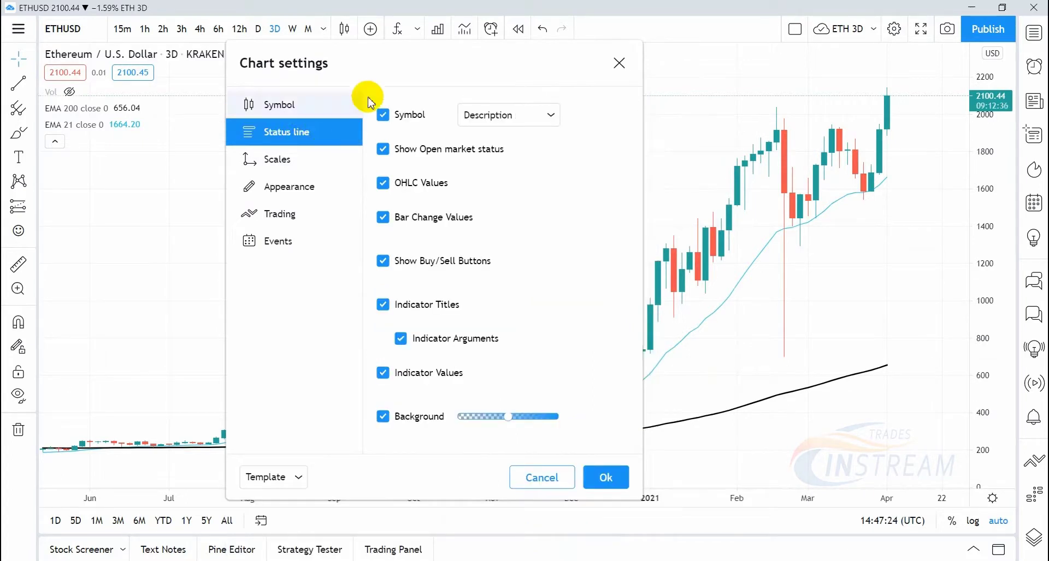
drag(418, 69, 601, 105)
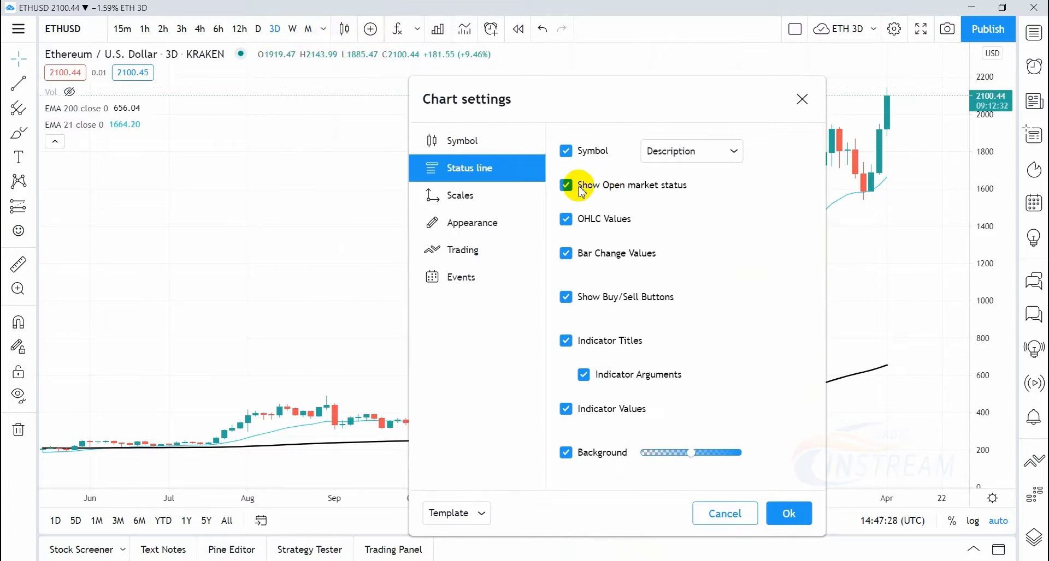
click(566, 220)
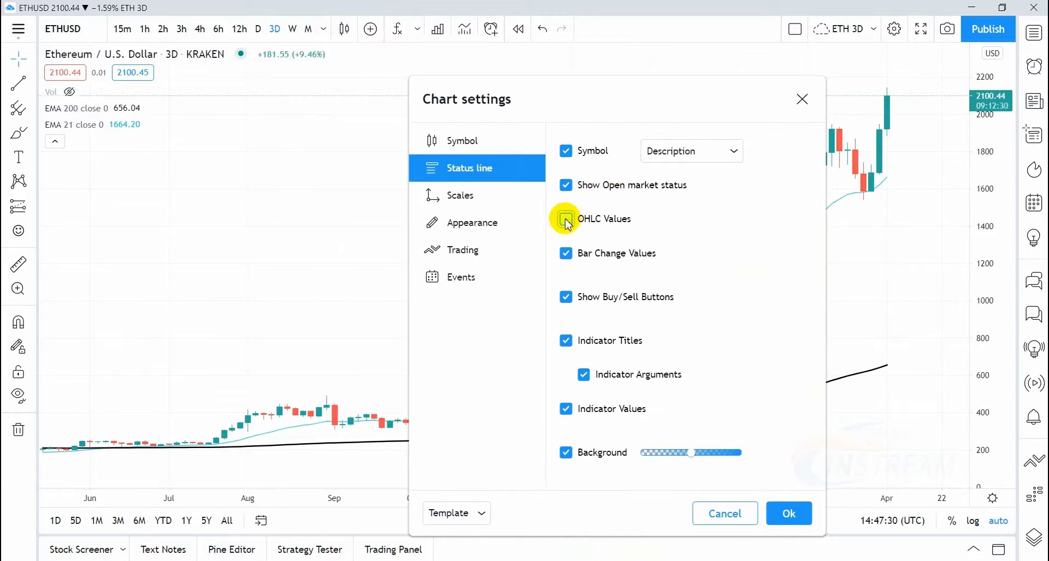
click(566, 220)
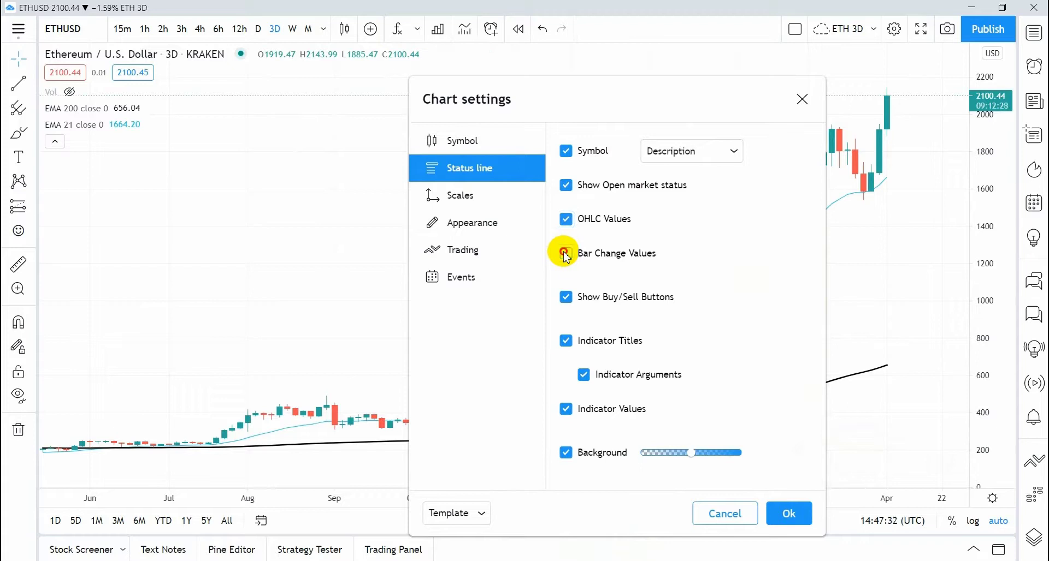
click(565, 254)
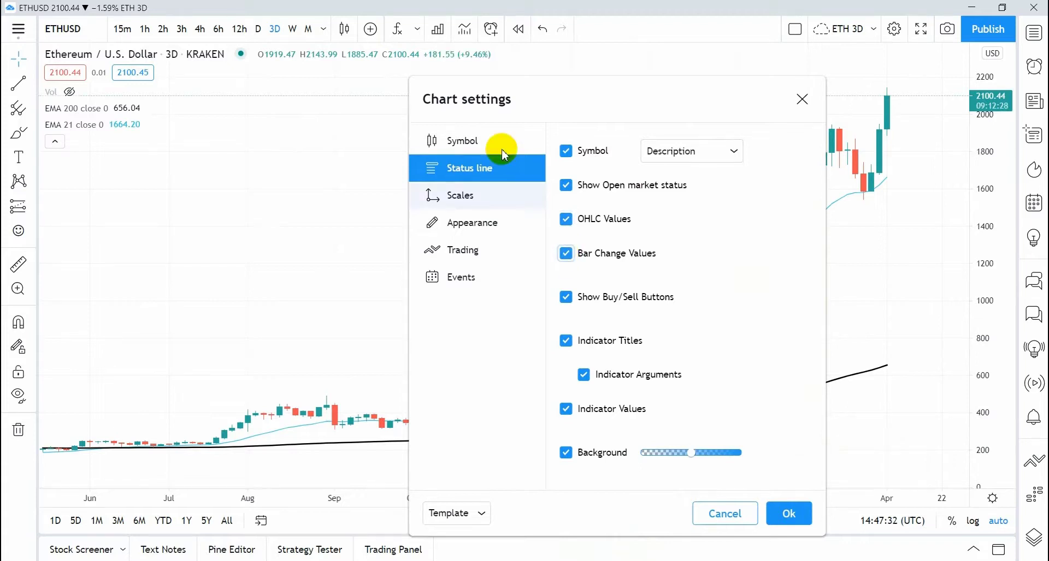
click(484, 202)
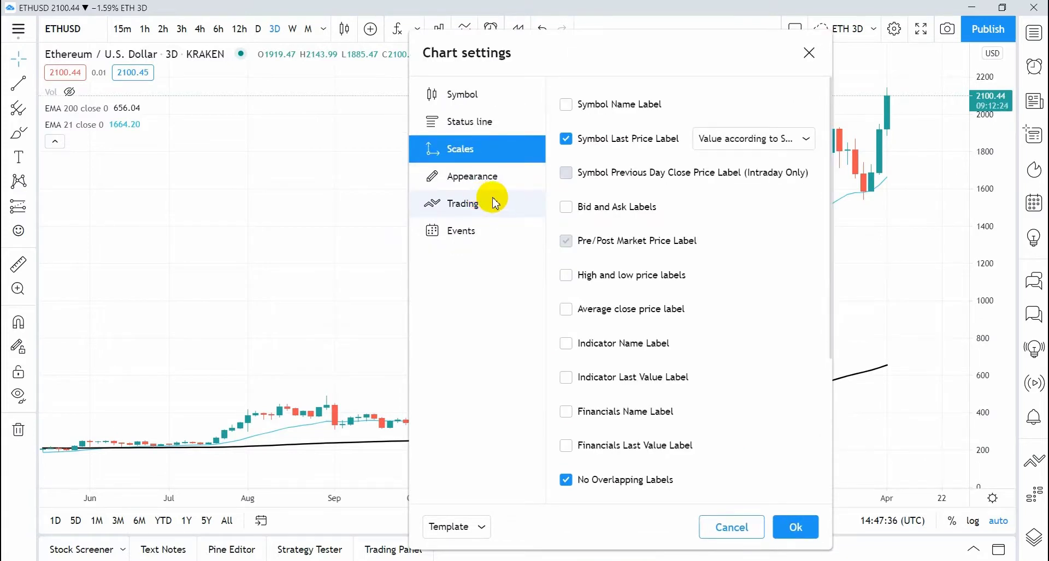
click(474, 176)
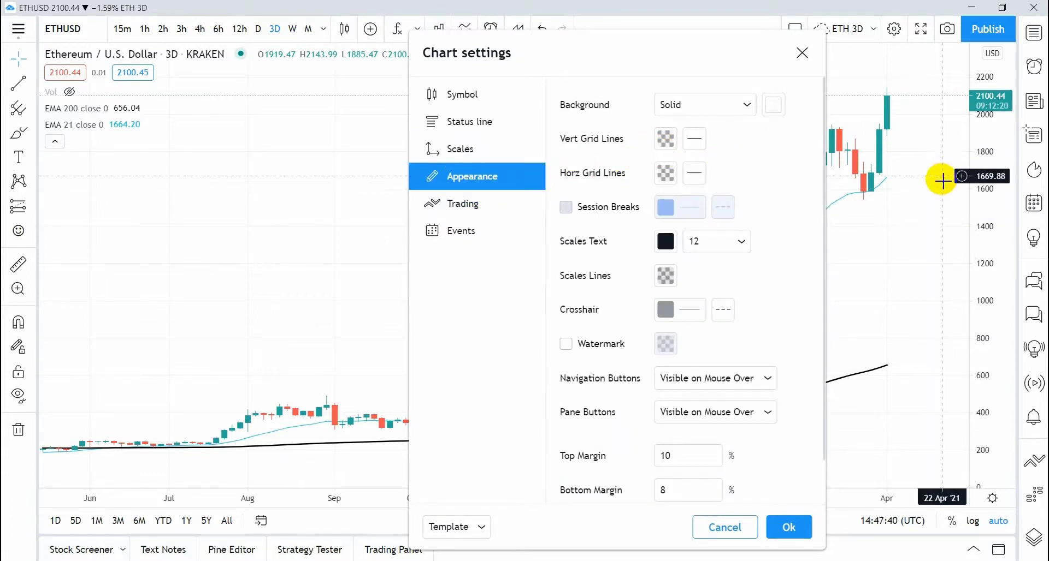
Lower the vertical grid lines' colour opacity to a faint level.
click(666, 148)
mouse_move(676, 350)
mouse_down()
mouse_move(744, 353)
mouse_move(663, 356)
mouse_up()
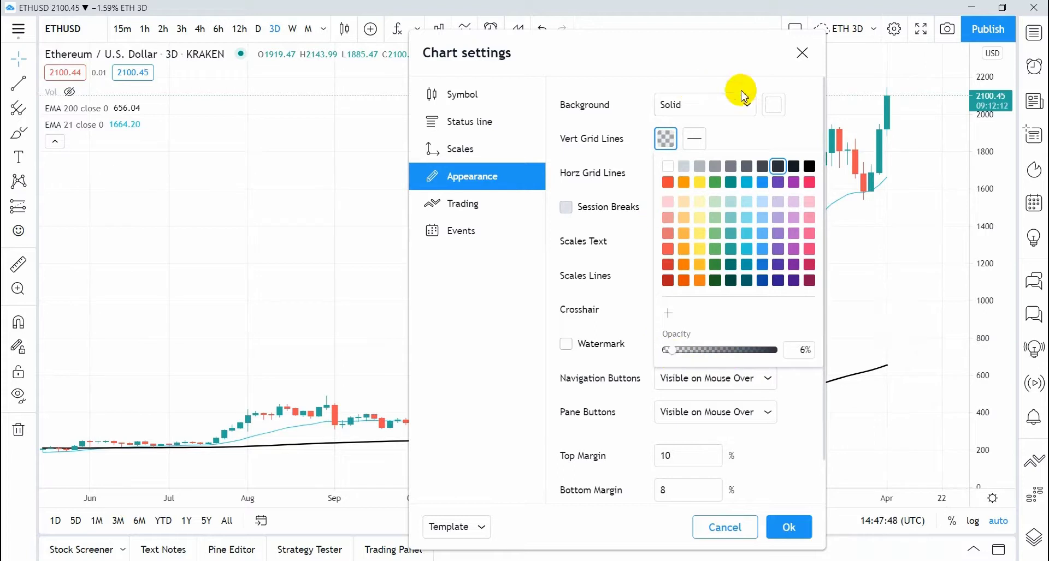
click(740, 128)
Fade the horizontal grid lines to 3% opacity.
click(665, 172)
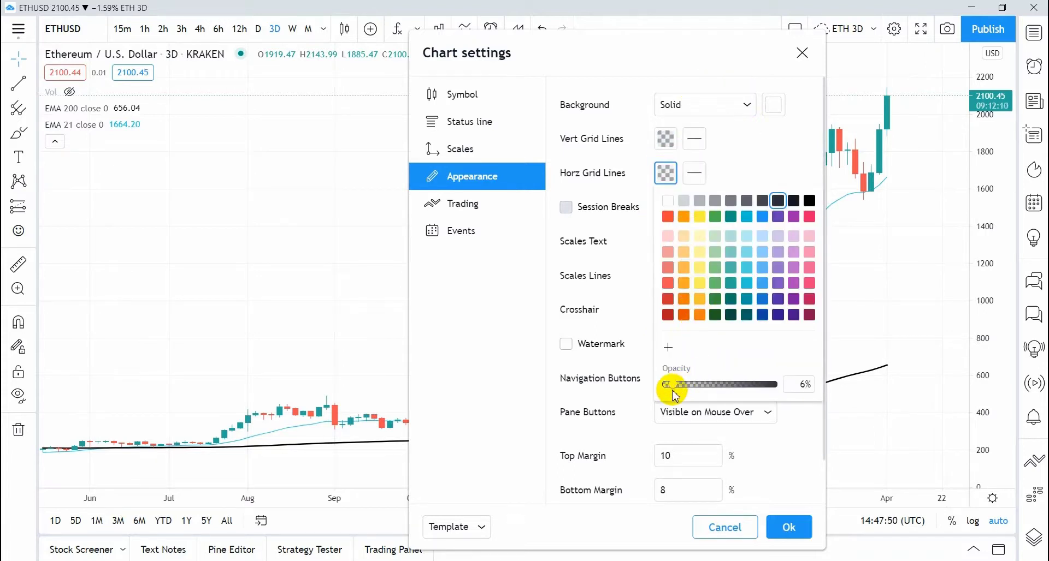
drag(667, 389, 675, 386)
drag(750, 389, 673, 396)
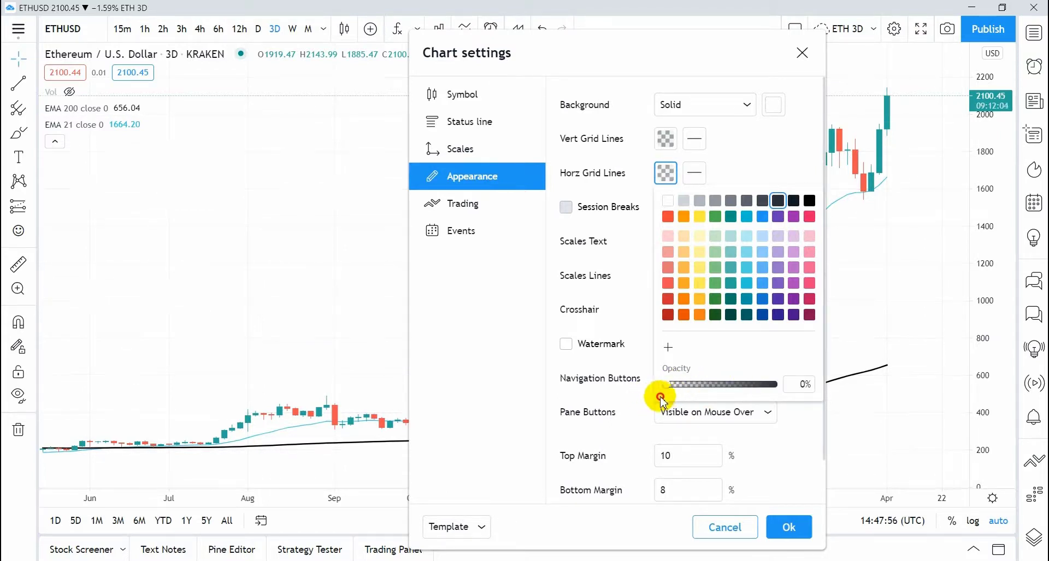
click(765, 157)
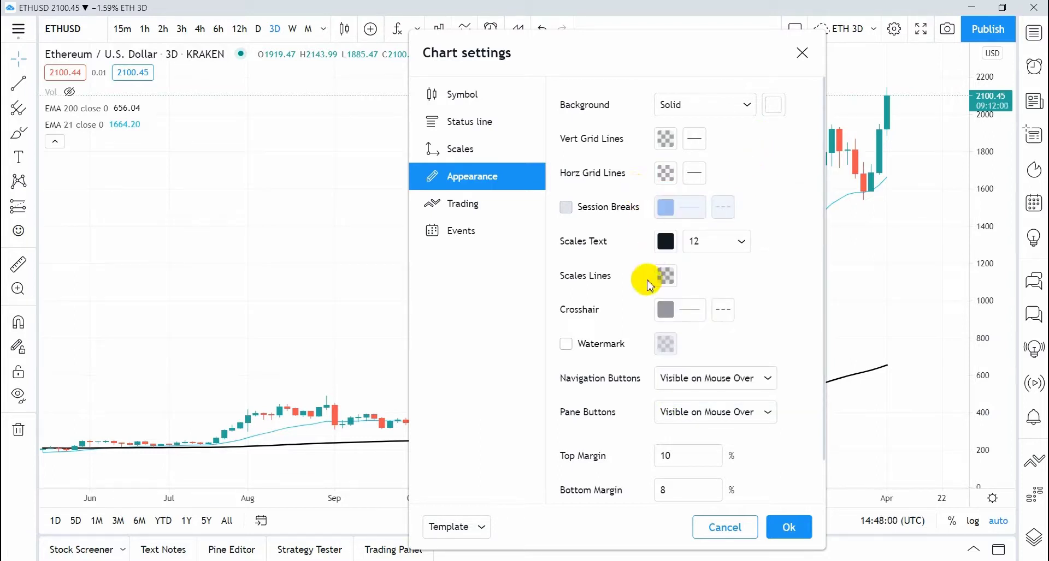
scroll(632, 271, down, 2)
click(478, 208)
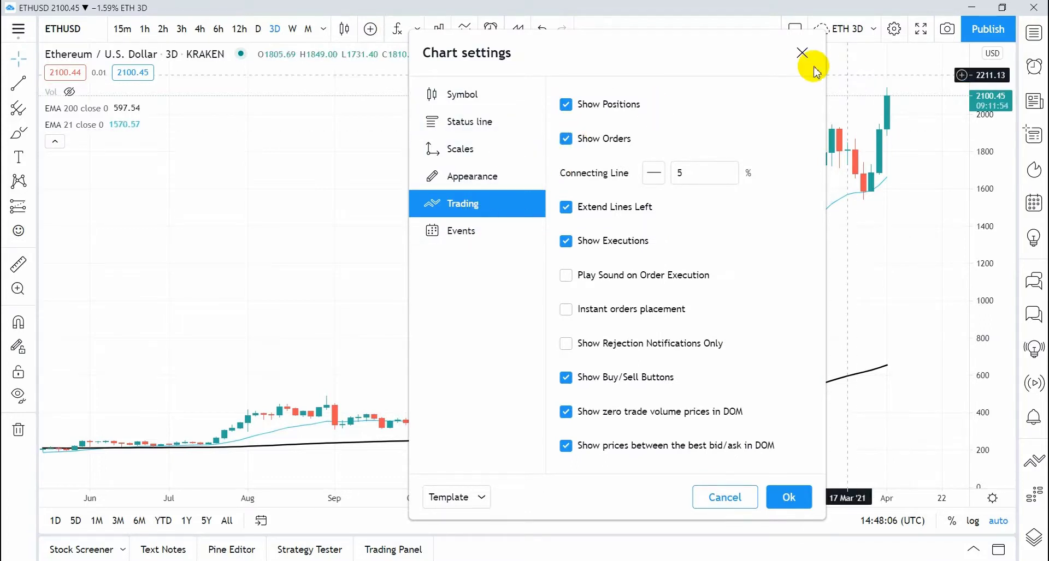
Close the Chart settings dialog to return to the ETHUSD 3D chart.
click(803, 52)
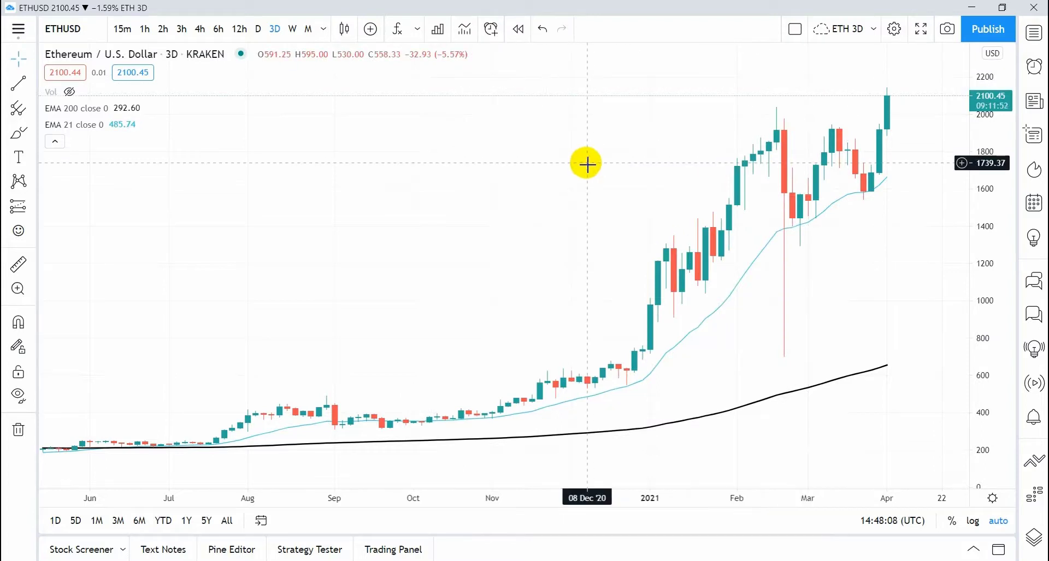